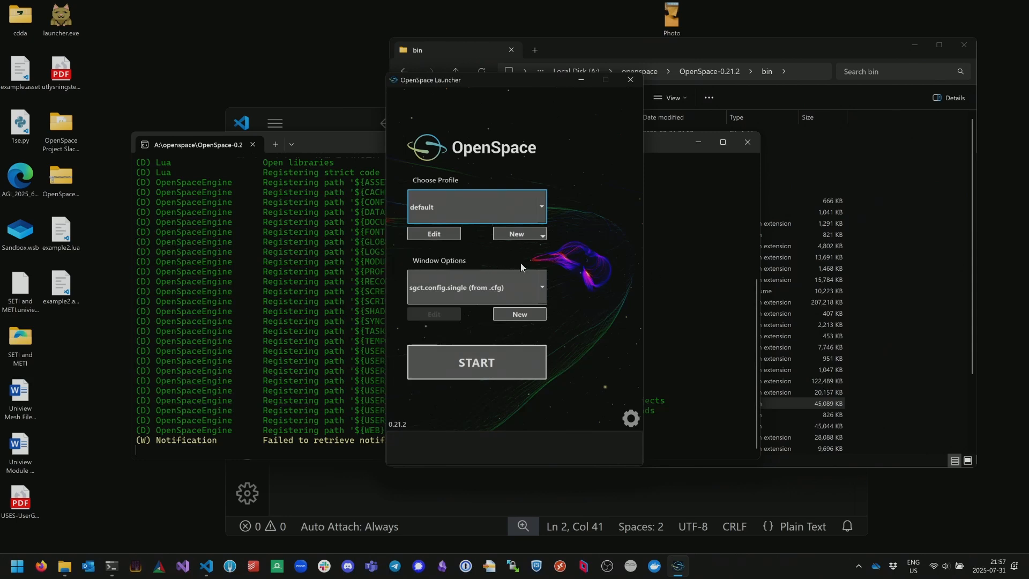
- Browse the available window configurations, read the description of single_gui_with_graphics, and keep the current selection
left_click(512, 279)
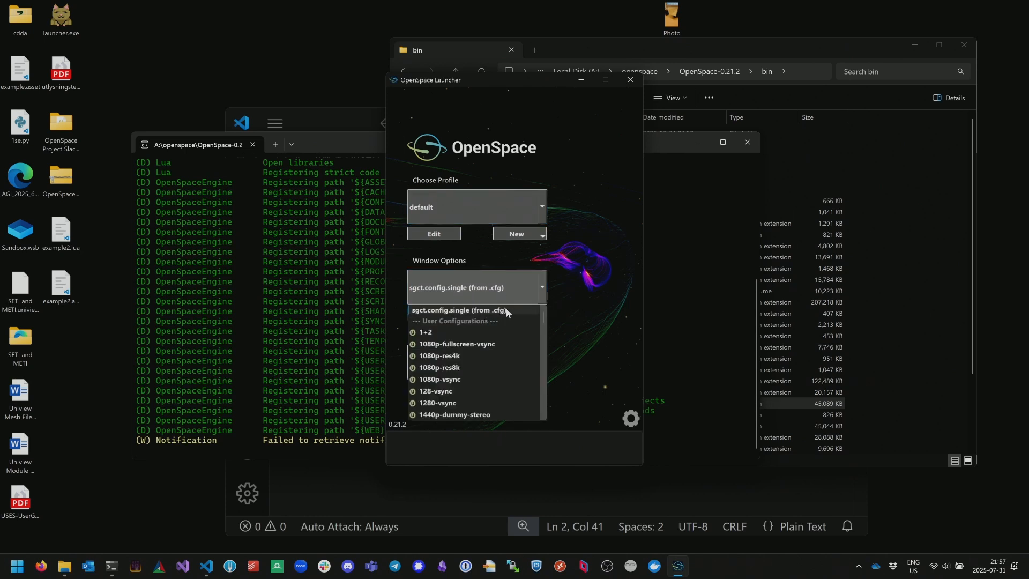
scroll(470, 368, "down", 10)
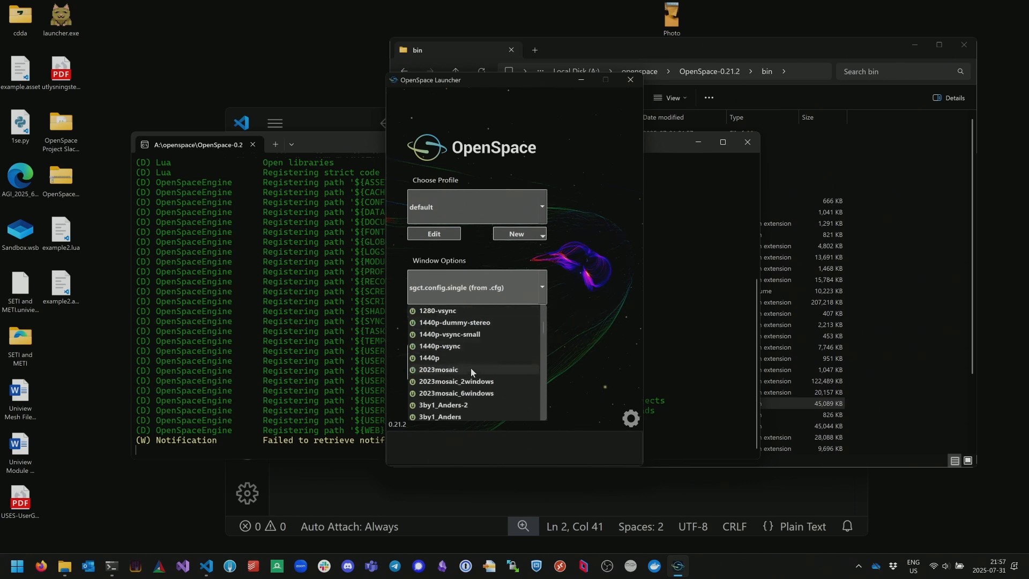
scroll(470, 368, "down", 1)
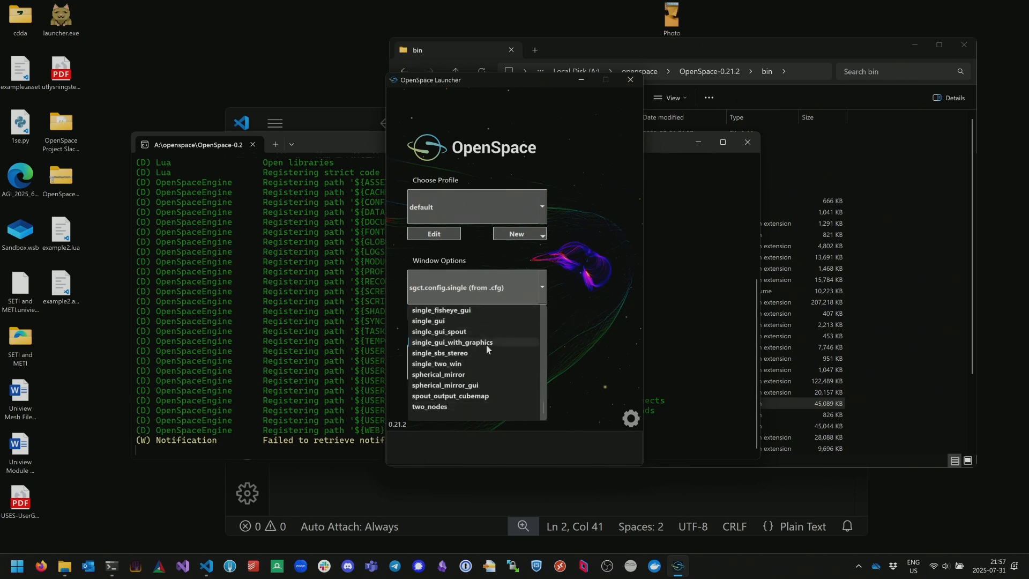
mouse_move(487, 347)
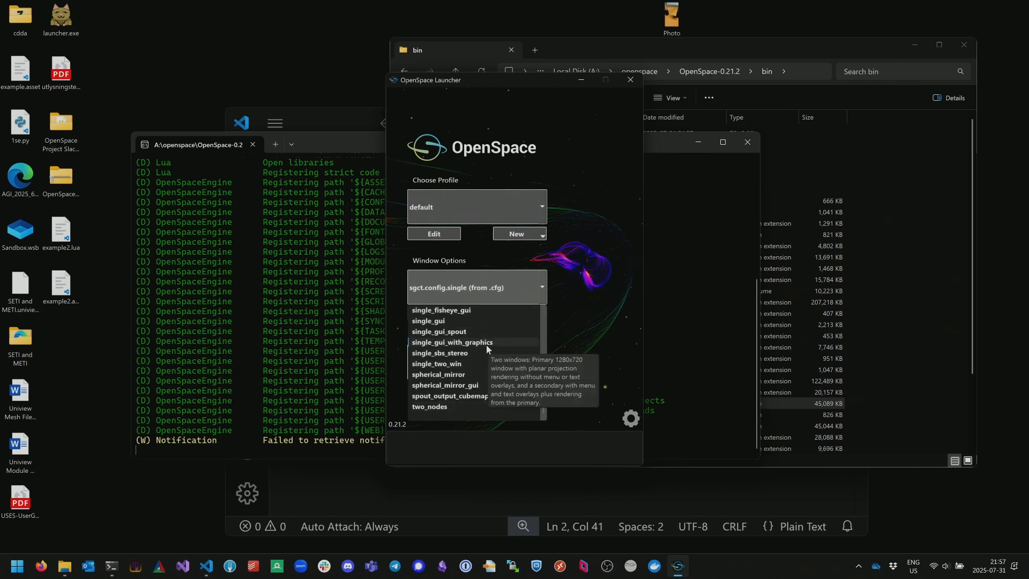
left_click(589, 259)
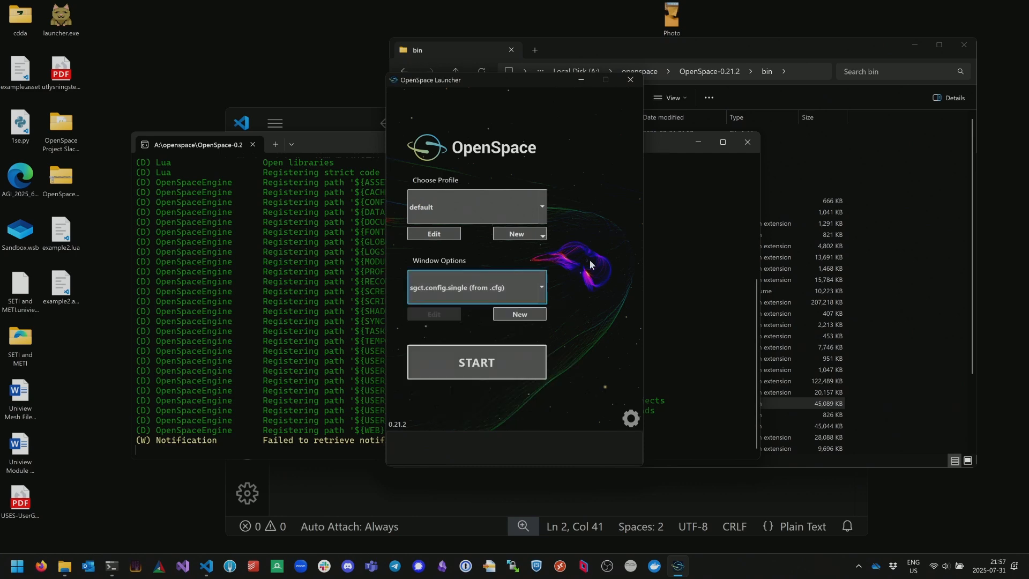
- Start a new window configuration and add a second window to it
left_click(505, 314)
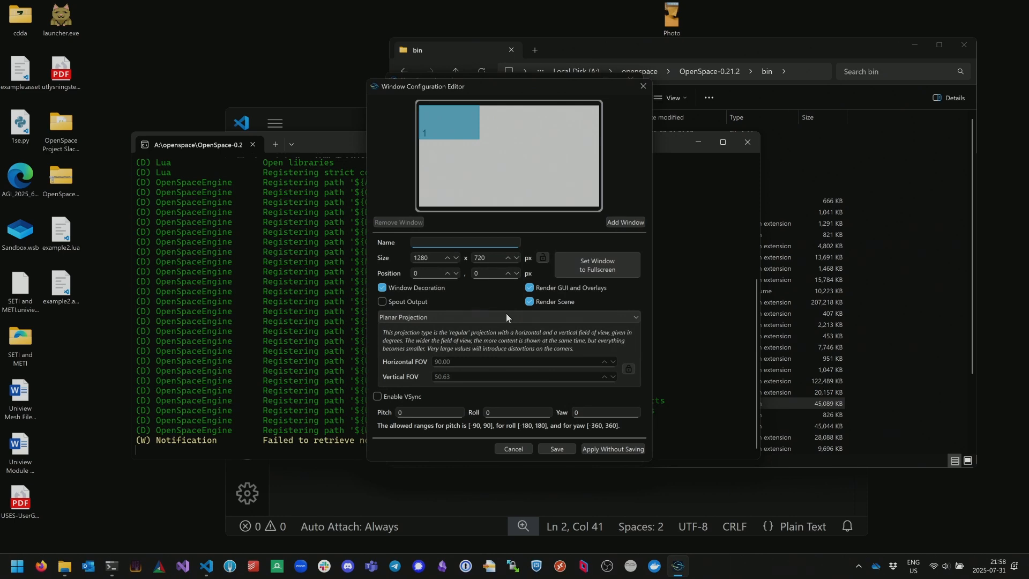
left_click_drag(460, 93, 398, 83)
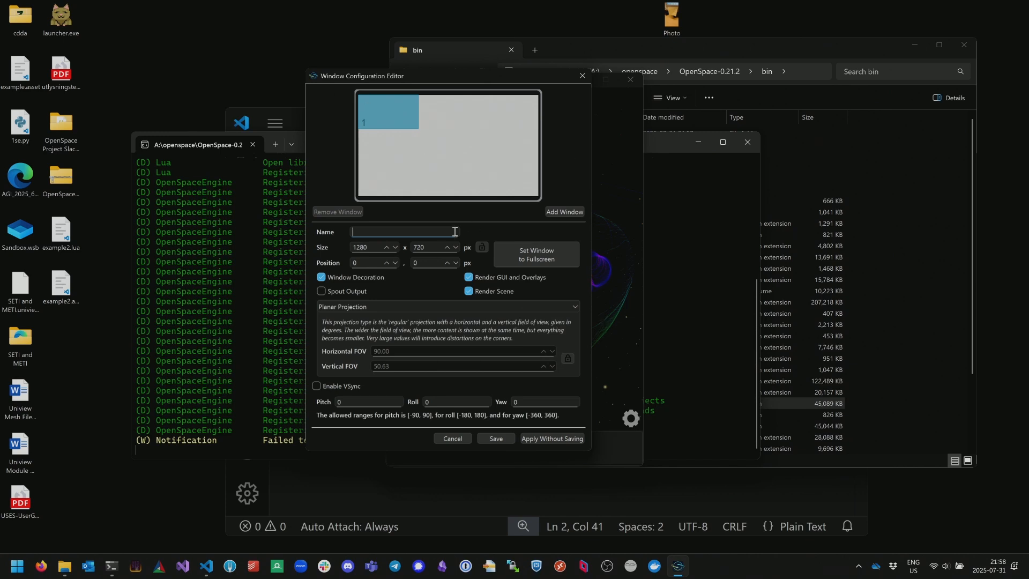
left_click(574, 212)
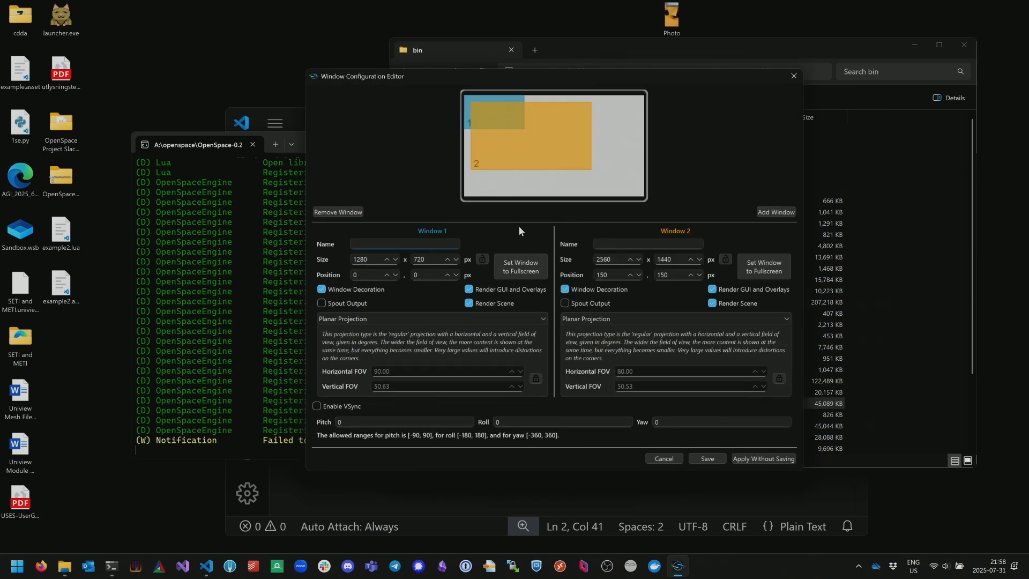
- Set Window 1's size to 2560 x 1440 px by copying the width and height from Window 2
double_click(619, 260)
key("ctrl+c")
double_click(361, 261)
key("ctrl+v")
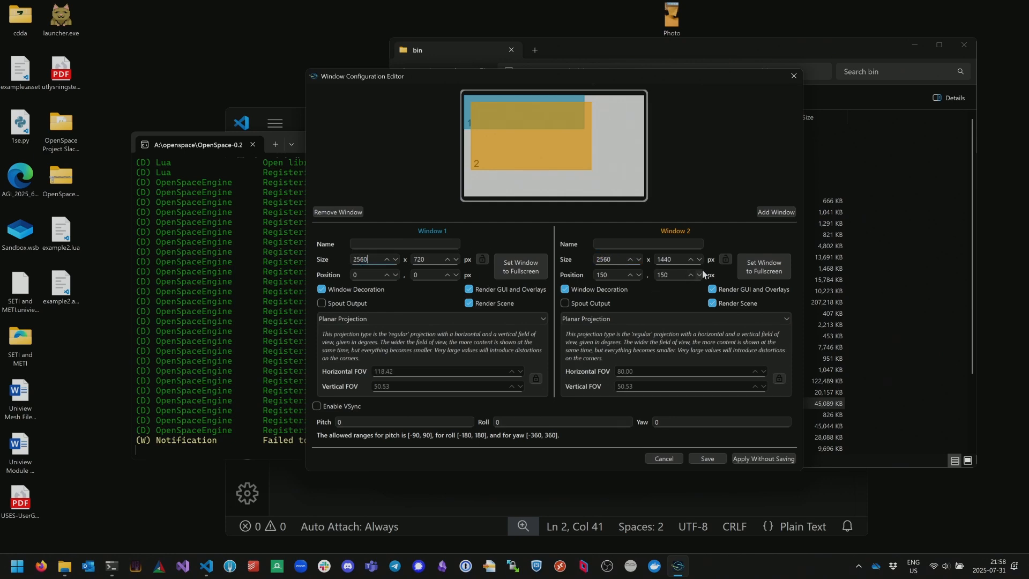
double_click(664, 261)
key("ctrl+c")
double_click(434, 260)
key("ctrl+v")
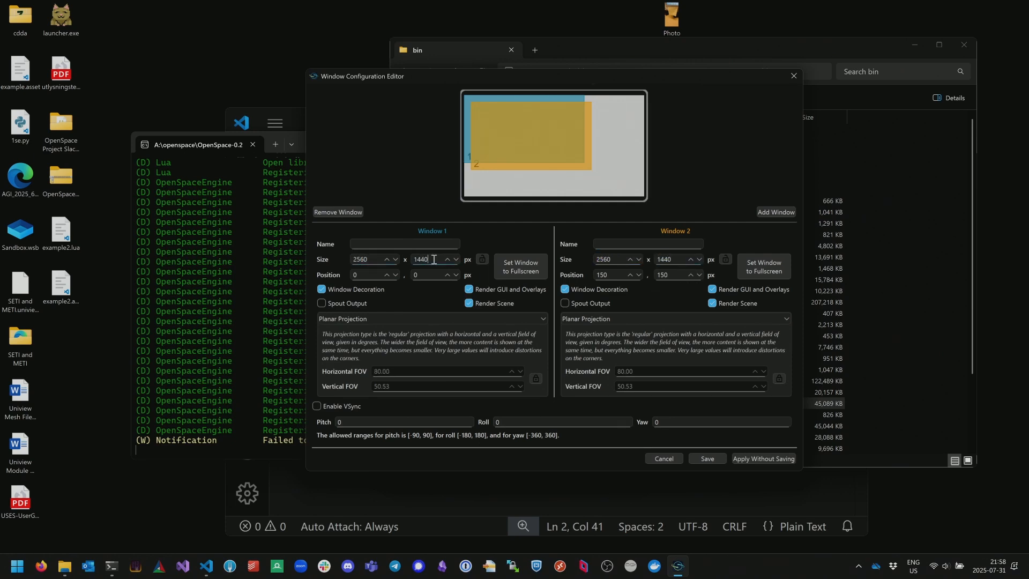
- Turn off window decoration for Window 1 and review the projection types available for Window 2
left_click(341, 292)
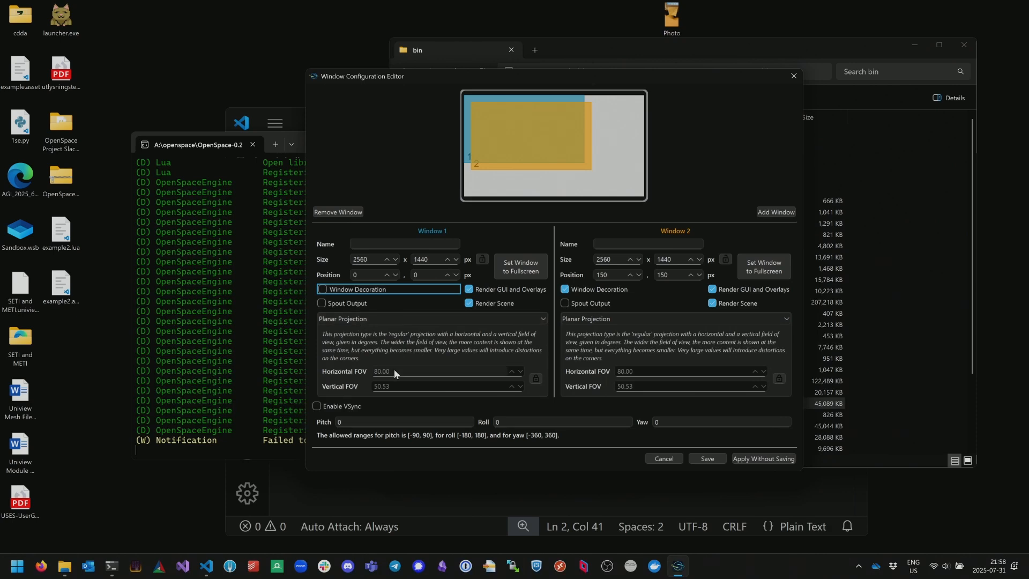
left_click(590, 320)
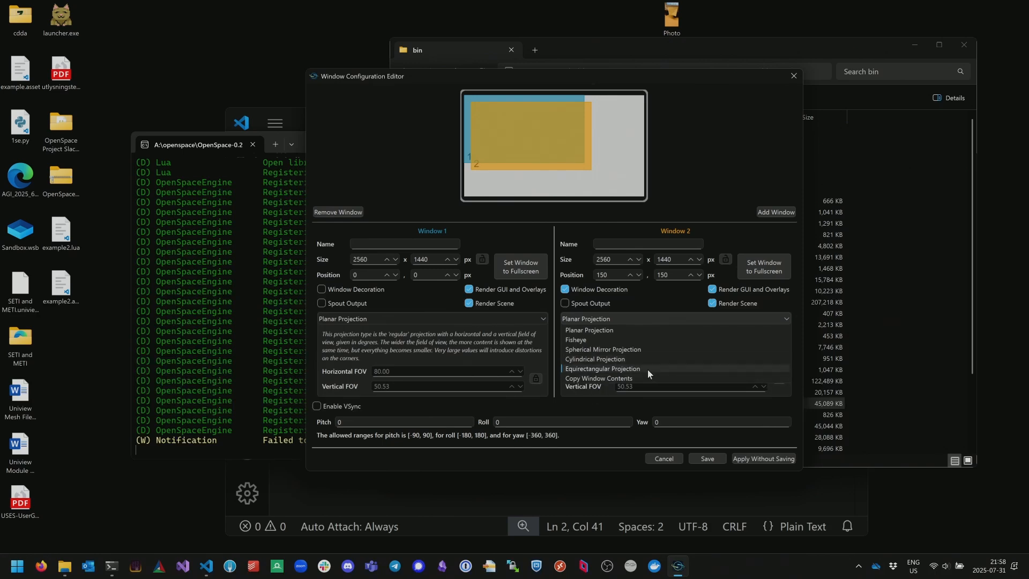
left_click(481, 336)
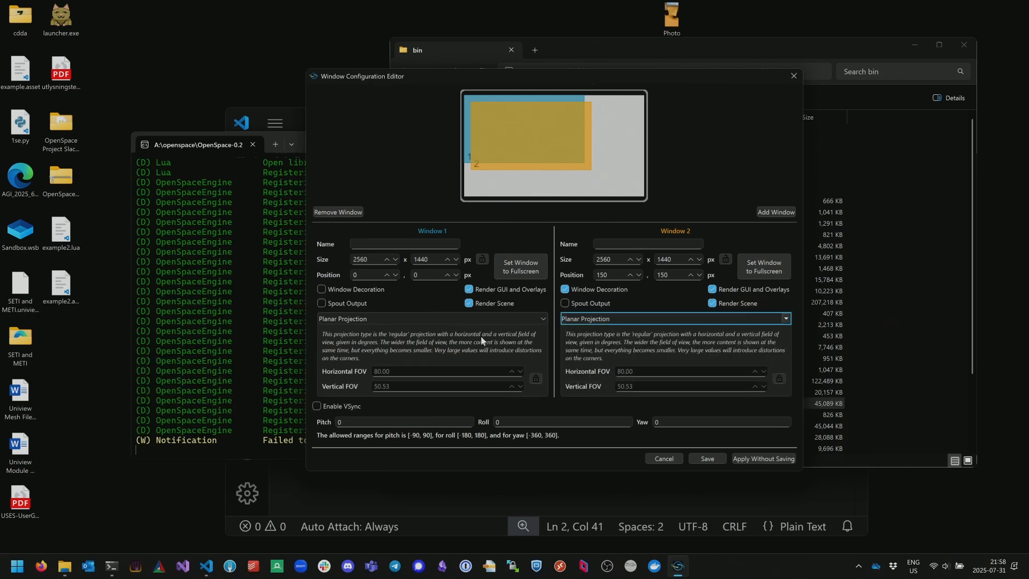
- Enable VSync and set the configuration's roll to 45 degrees
left_click(339, 407)
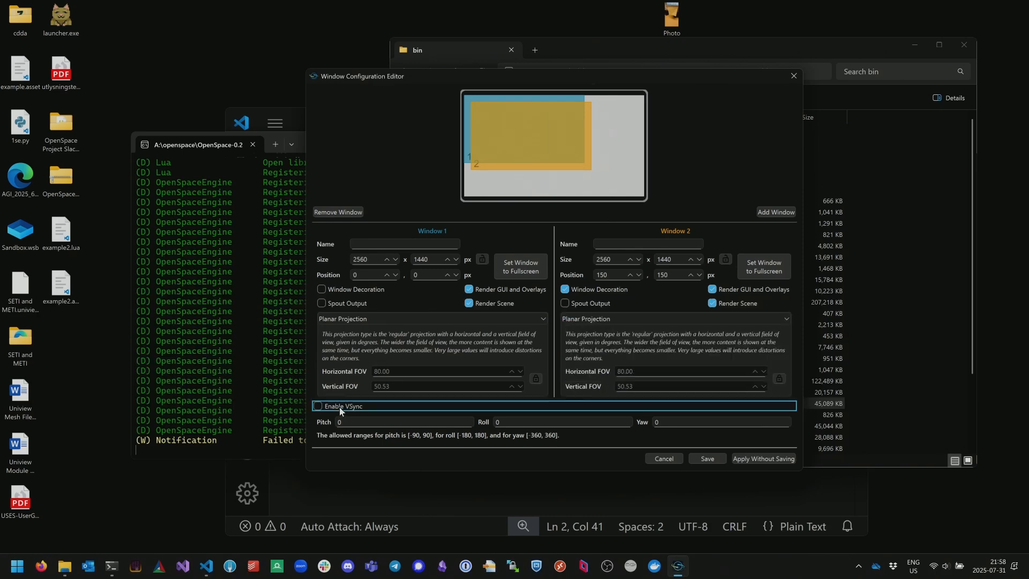
left_click(527, 423)
type("45")
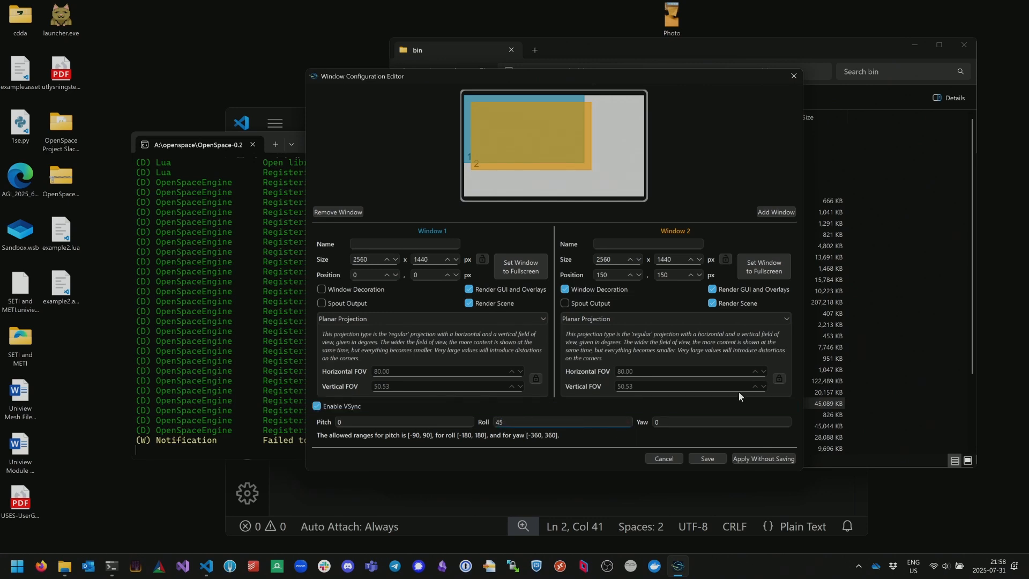
- Apply the two-window configuration without saving, allowing GUI rendering in both windows, and start OpenSpace
left_click(779, 459)
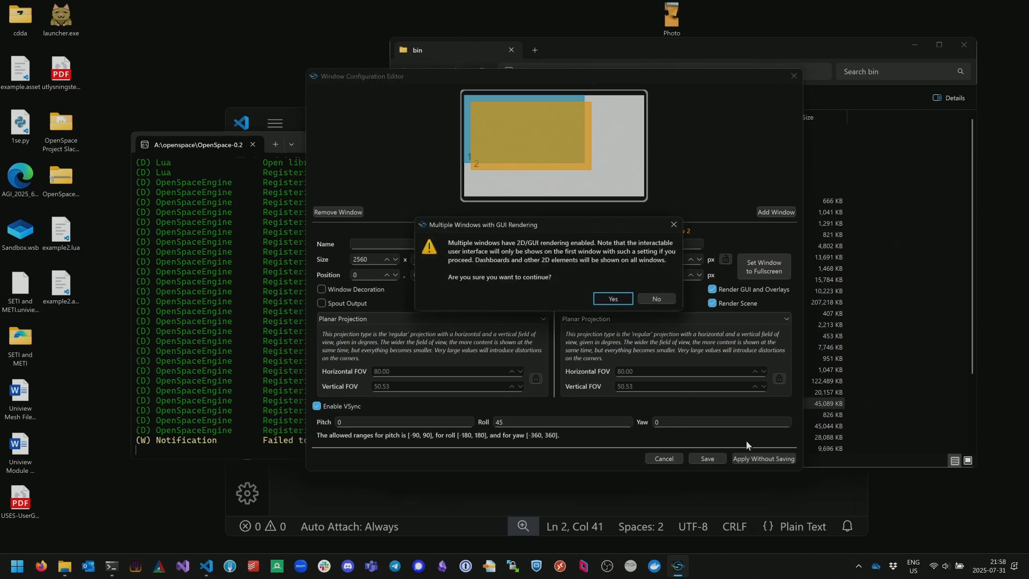
left_click(615, 298)
left_click(500, 369)
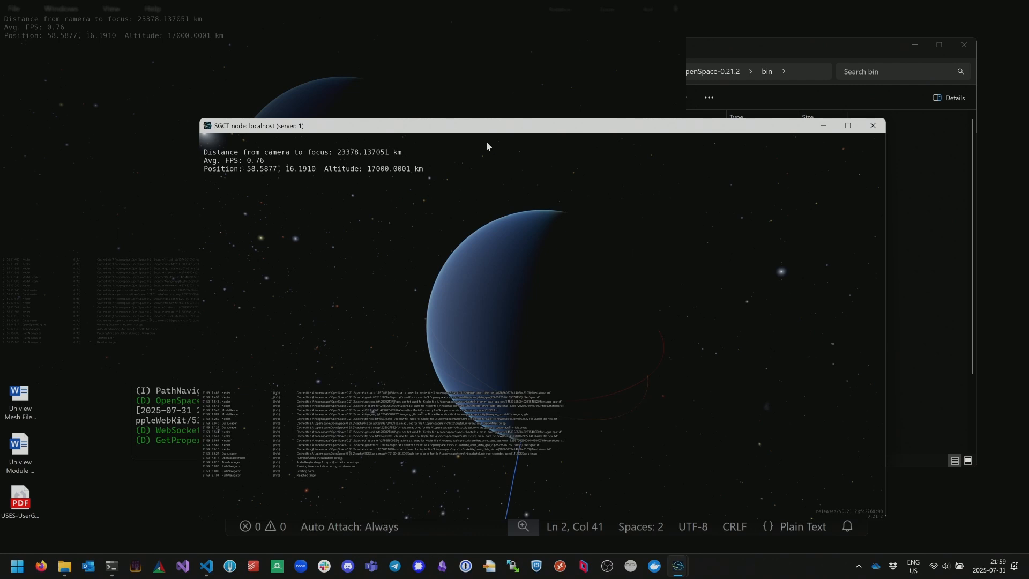
- Move the decorated second render window away from the first and rotate the view around Earth
left_click_drag(438, 126, 538, 122)
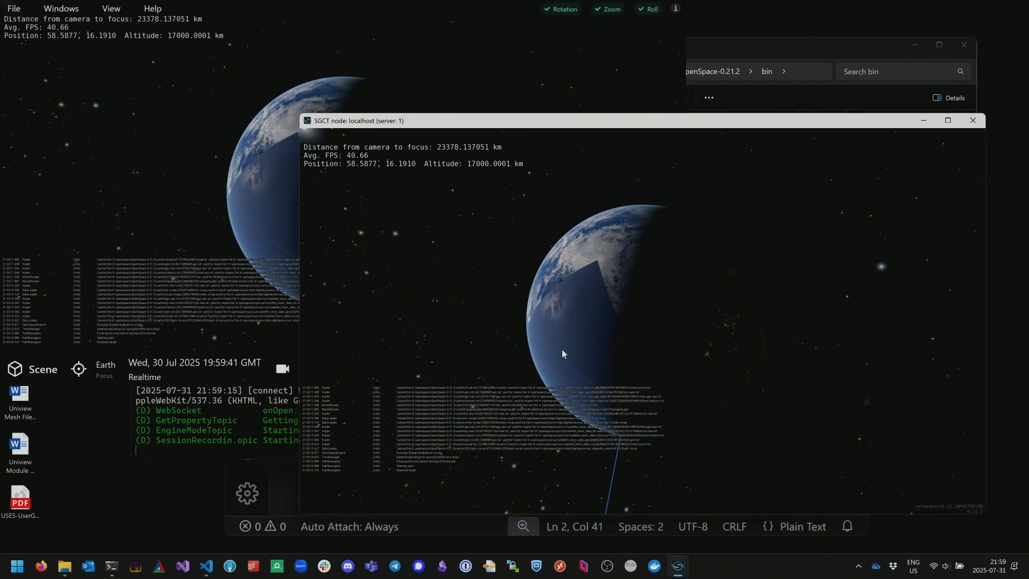
left_click_drag(562, 352, 352, 314)
left_click_drag(293, 329, 752, 324)
- Show the Scene panel in the borderless main window and rotate the view around Earth there
left_click(113, 206)
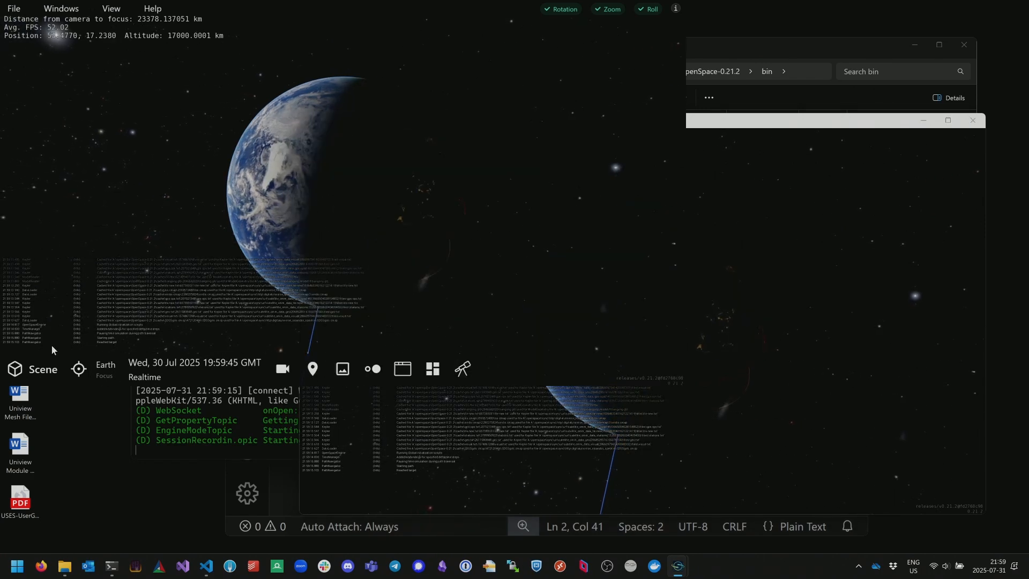
left_click(33, 369)
left_click_drag(486, 157, 552, 178)
left_click_drag(352, 202, 174, 223)
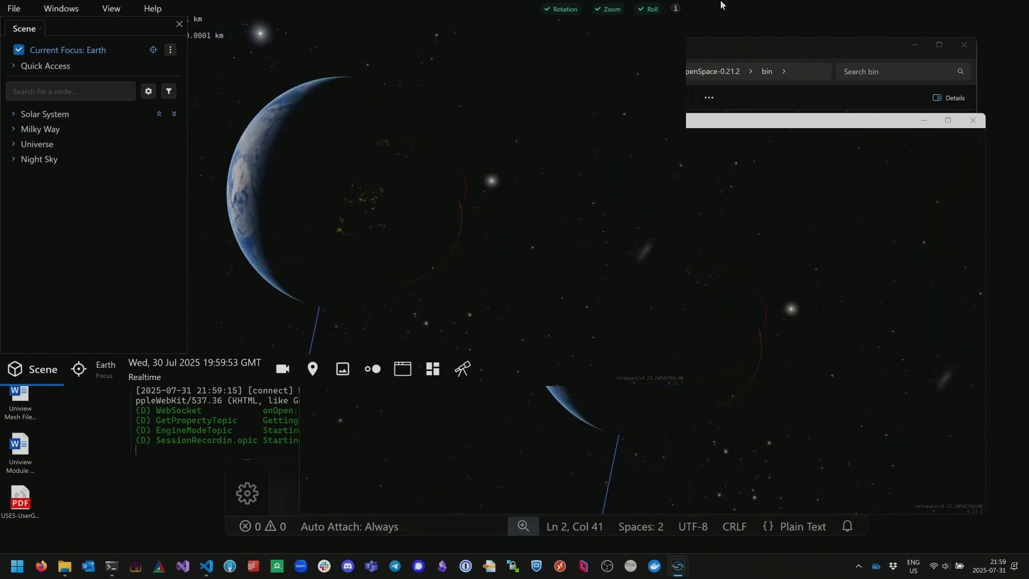
- Close the second render window and shut down OpenSpace
left_click(950, 185)
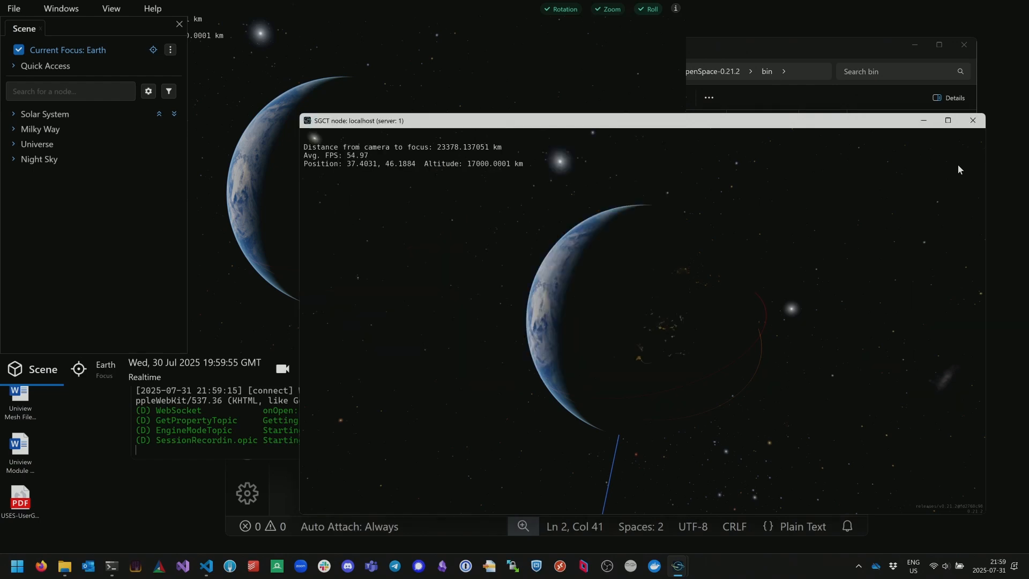
left_click(974, 121)
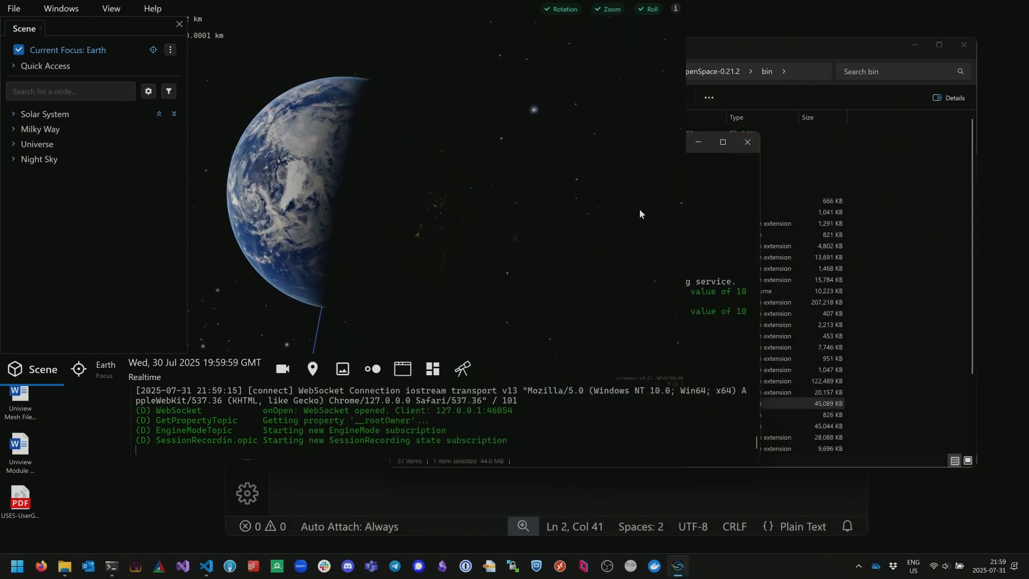
key("Escape")
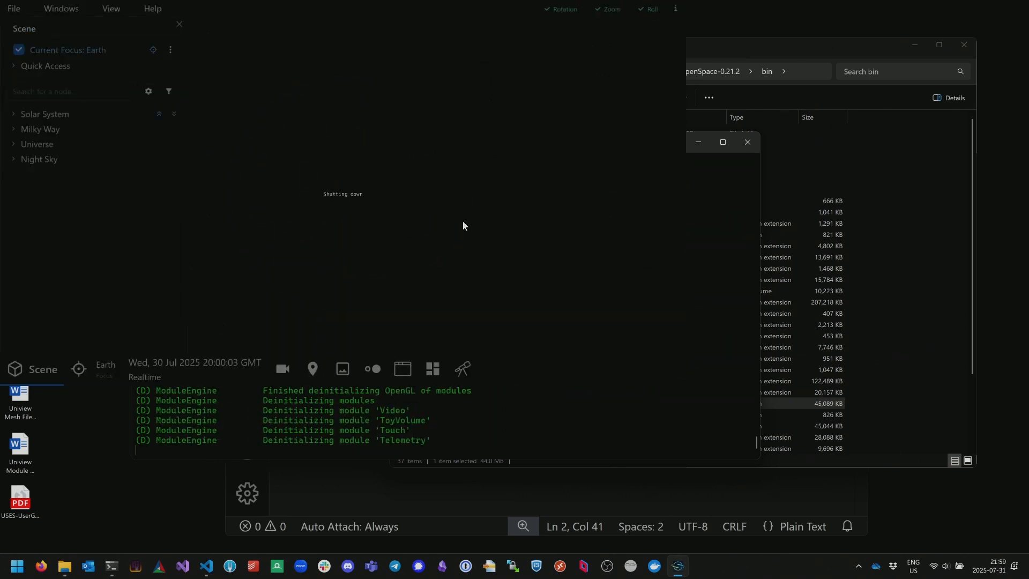
left_click(836, 314)
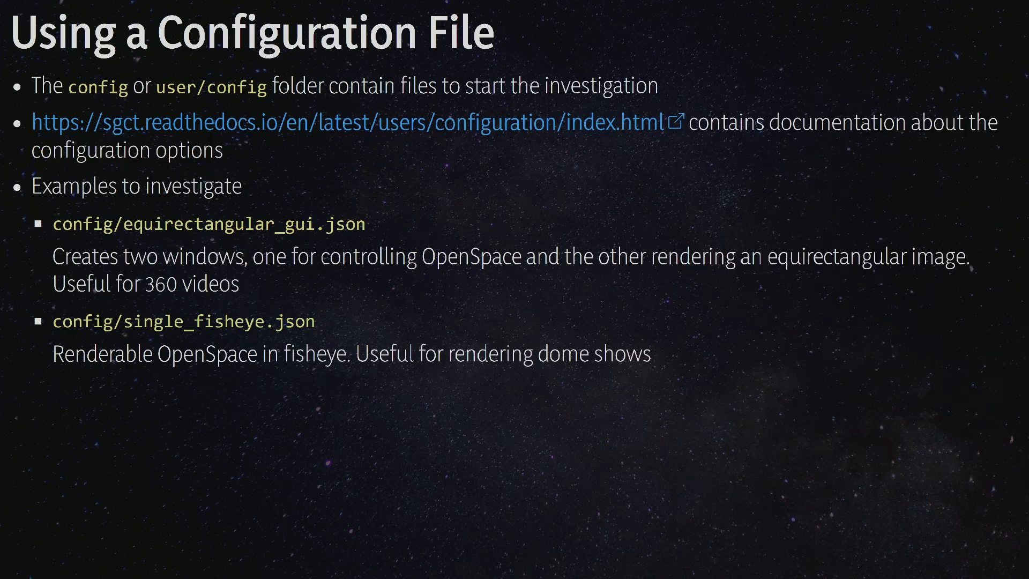
- Switch from the slides to the bin folder's desktop and launch OpenSpace.exe again
key("ctrl+super+Right")
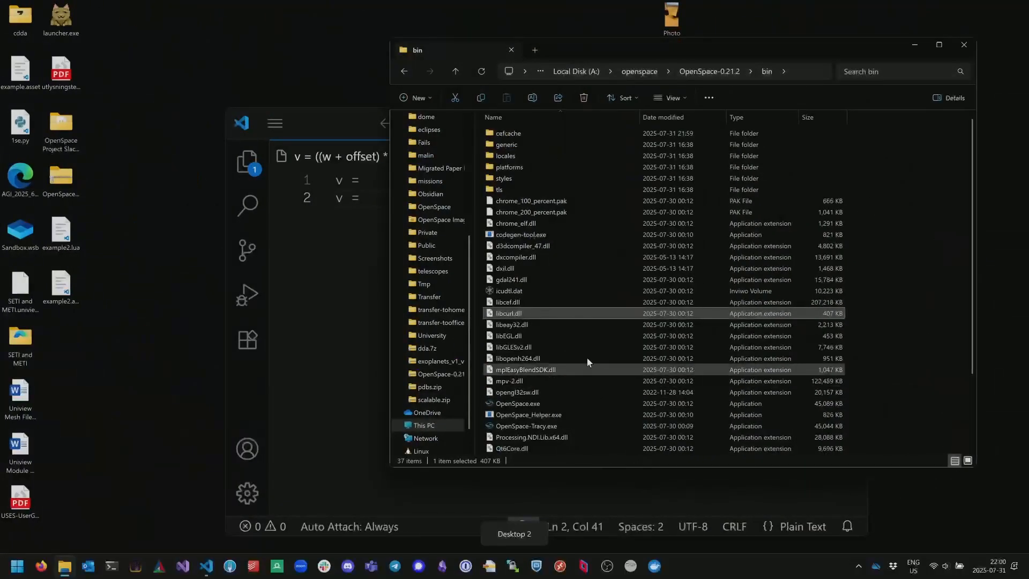
double_click(525, 405)
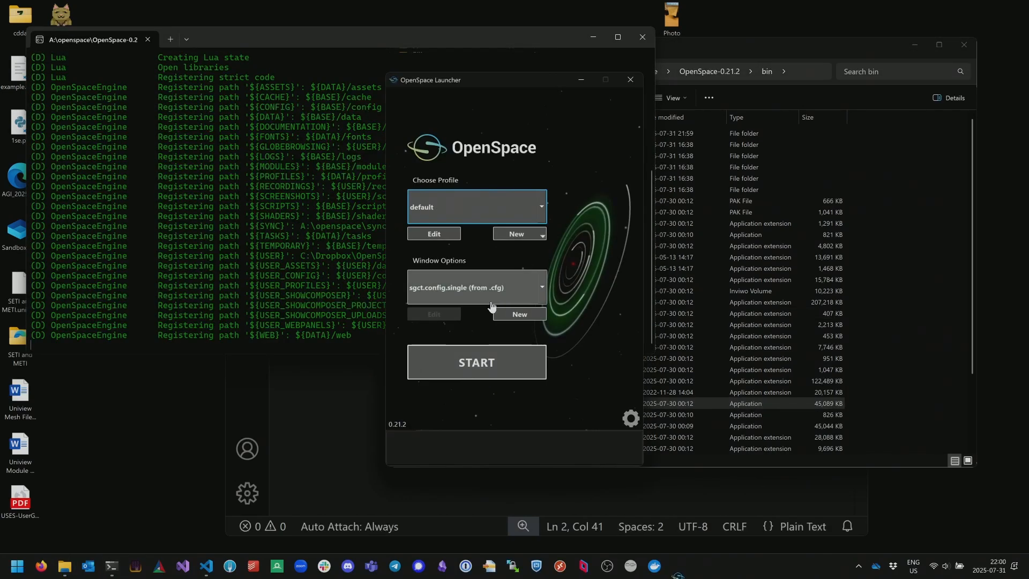
- Examine the user and OpenSpace window configurations in the launcher and the USER_CONFIG path in the console log
left_click(477, 287)
scroll(469, 397, "down", 10)
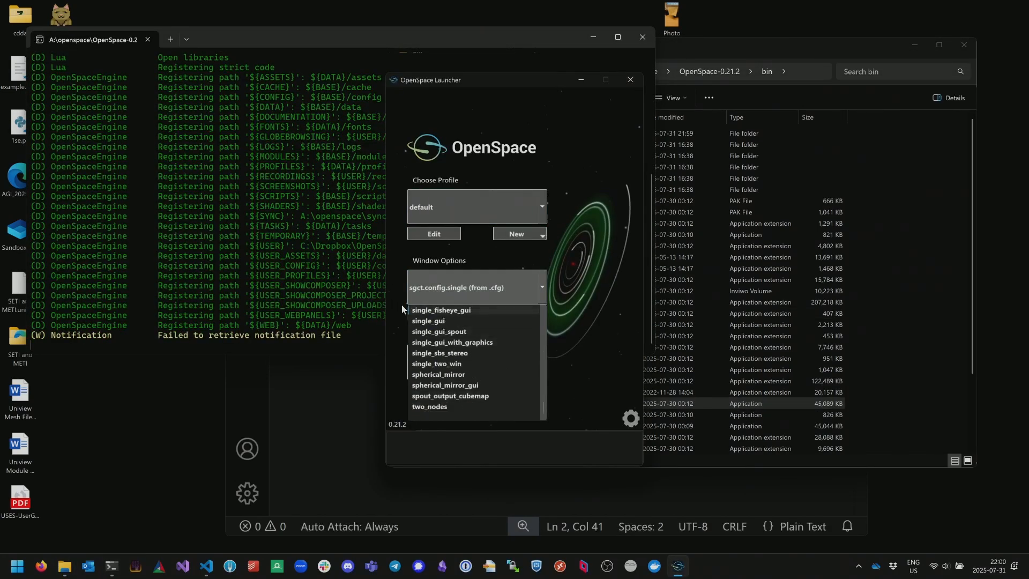
scroll(450, 361, "up", 3)
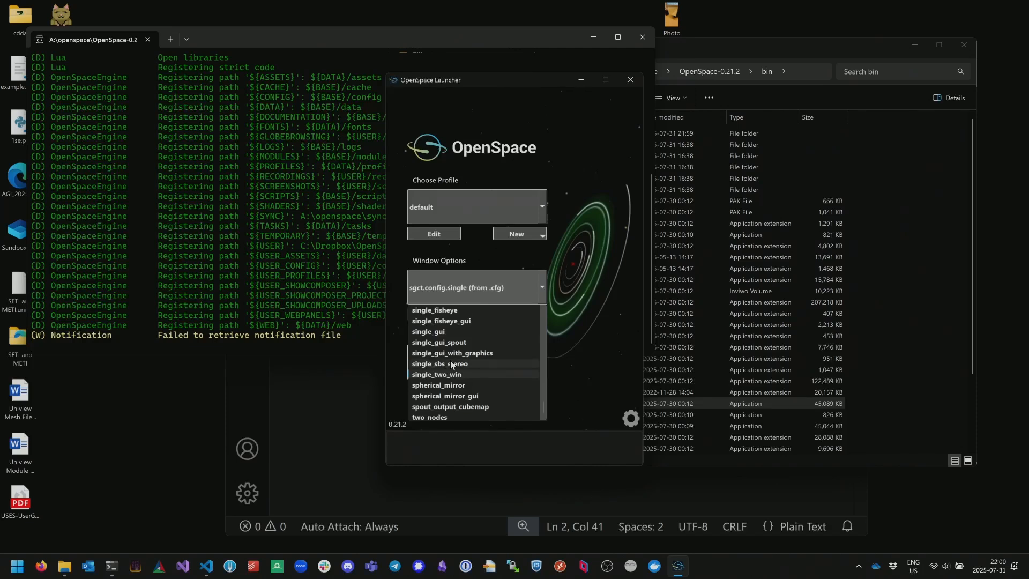
scroll(451, 347, "down", 5)
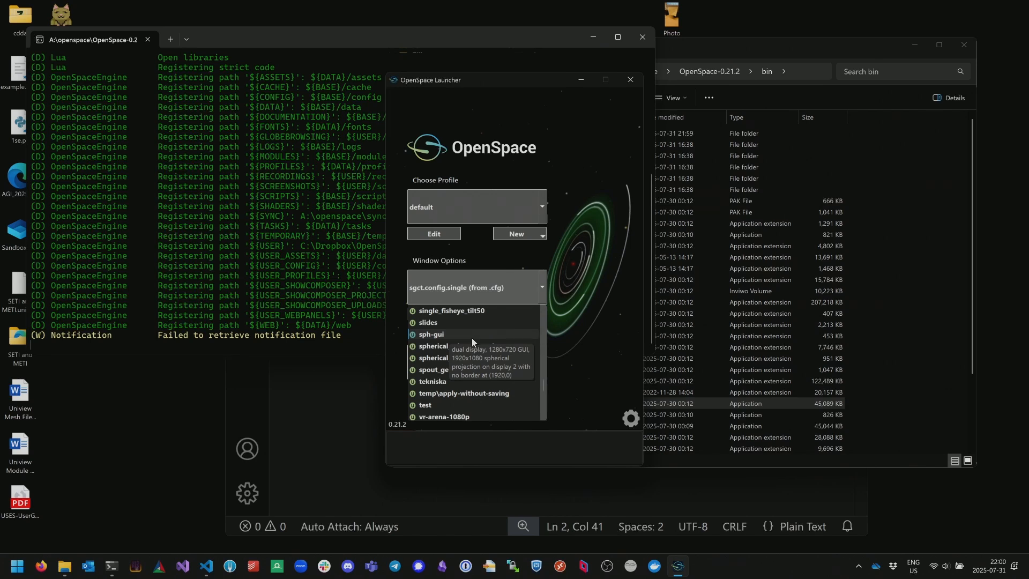
scroll(472, 338, "up", 6)
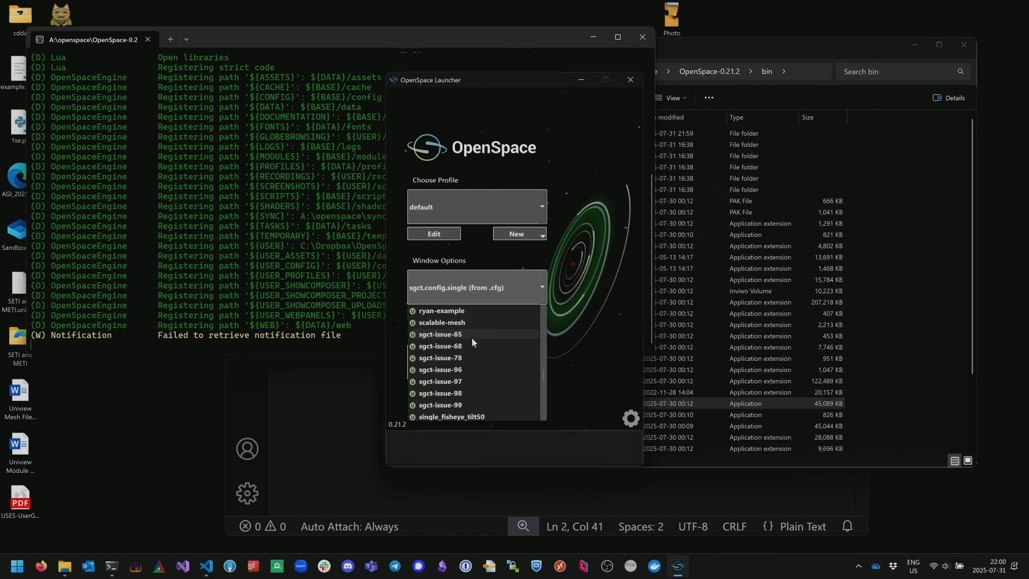
scroll(473, 342, "up", 10)
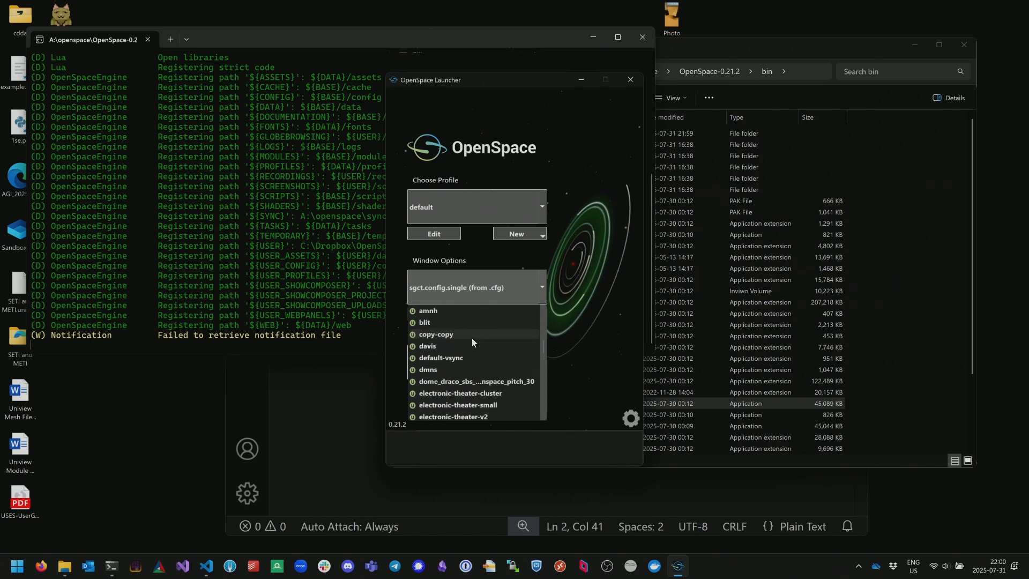
scroll(473, 342, "up", 4)
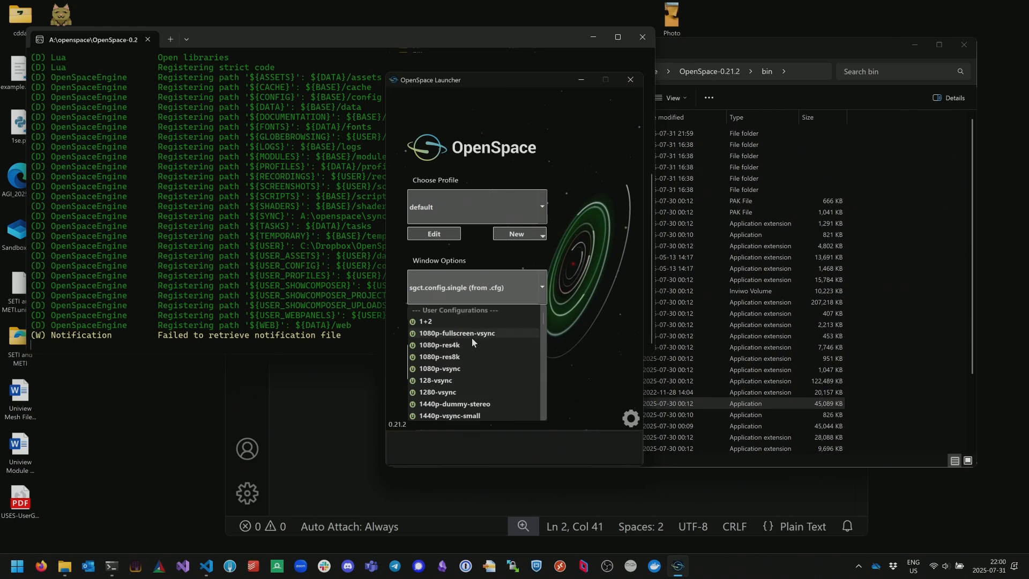
scroll(471, 338, "down", 5)
scroll(472, 338, "down", 6)
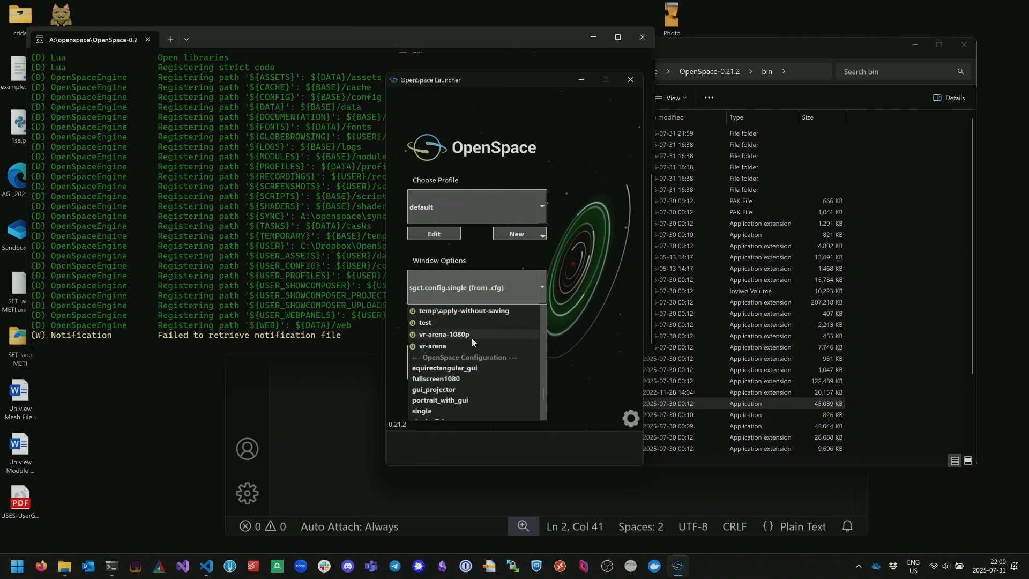
scroll(472, 338, "down", 4)
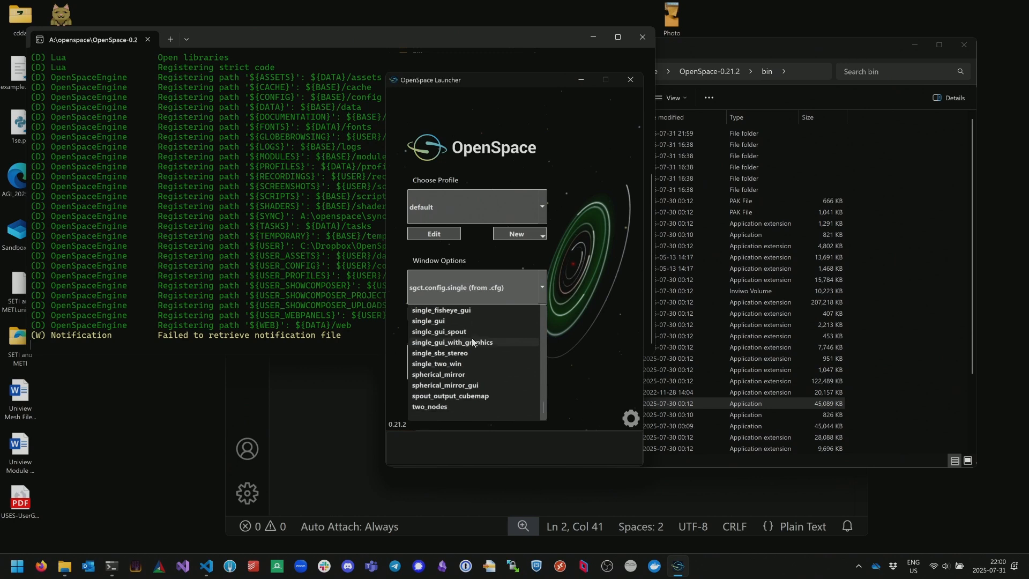
left_click(281, 270)
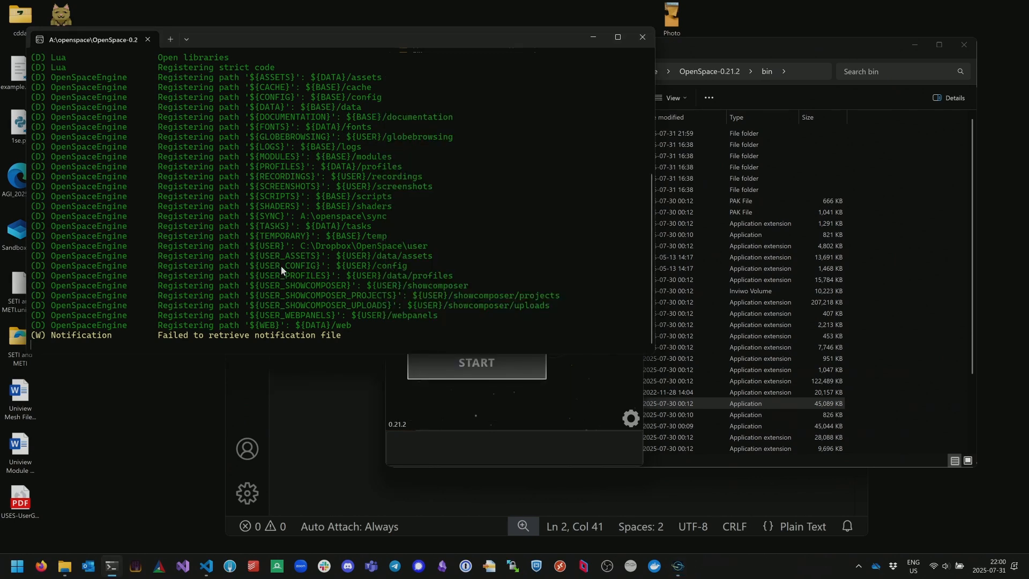
- Glance at the configuration examples slide and start OpenSpace with the equirectangular_gui window configuration
key("ctrl+super+Left")
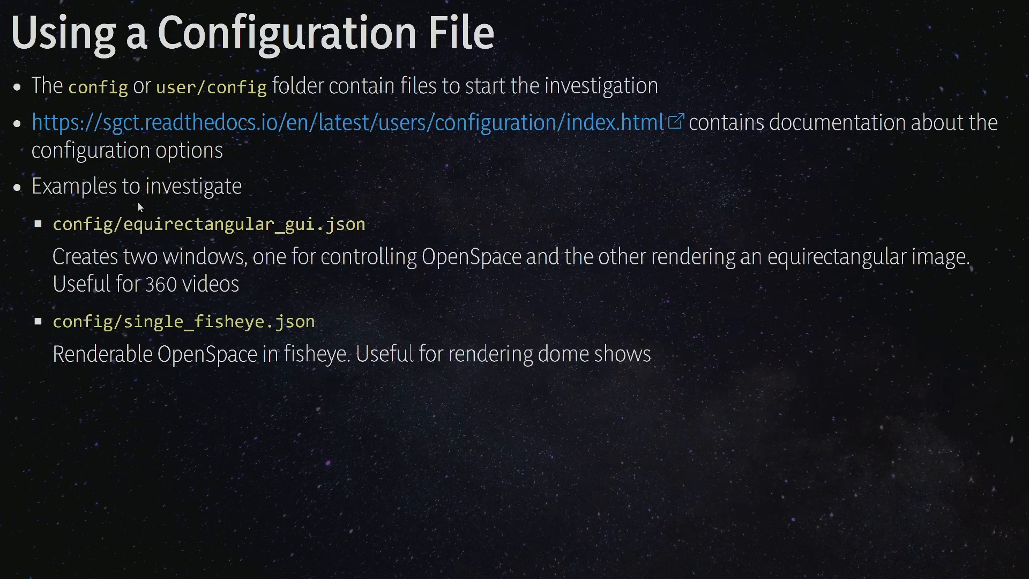
key("ctrl+super+Right")
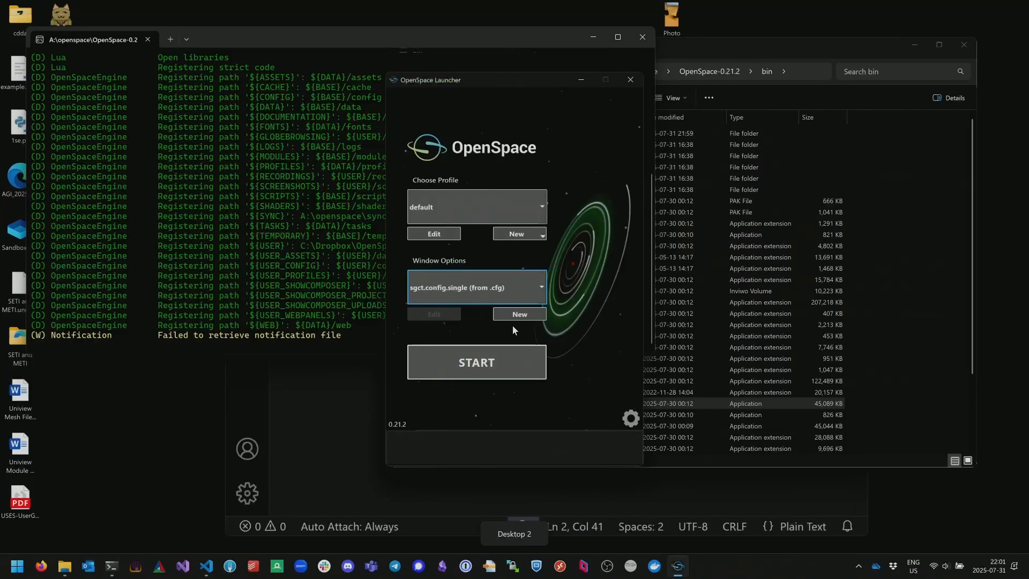
left_click(496, 287)
scroll(482, 373, "up", 3)
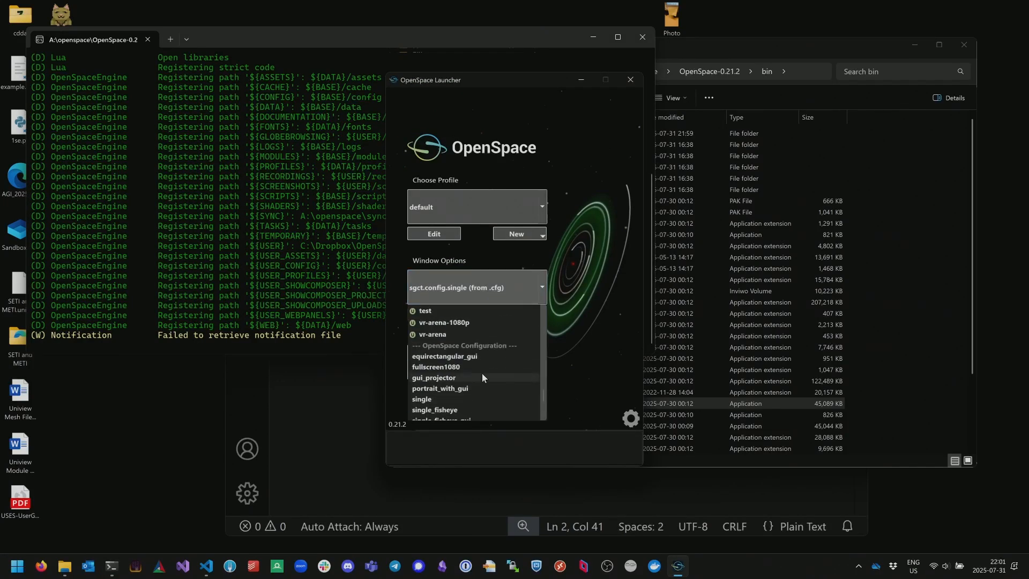
left_click(456, 362)
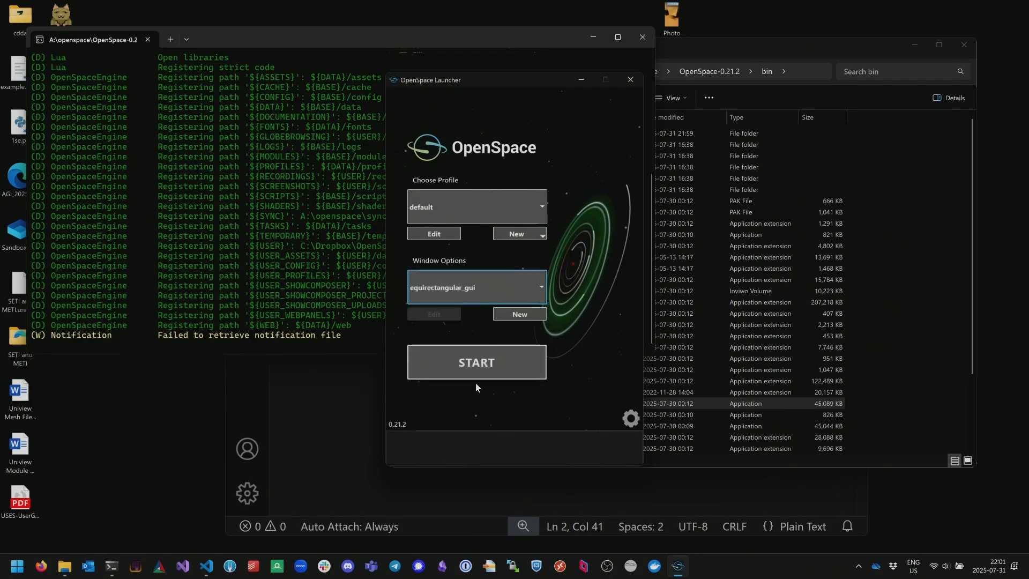
left_click(493, 375)
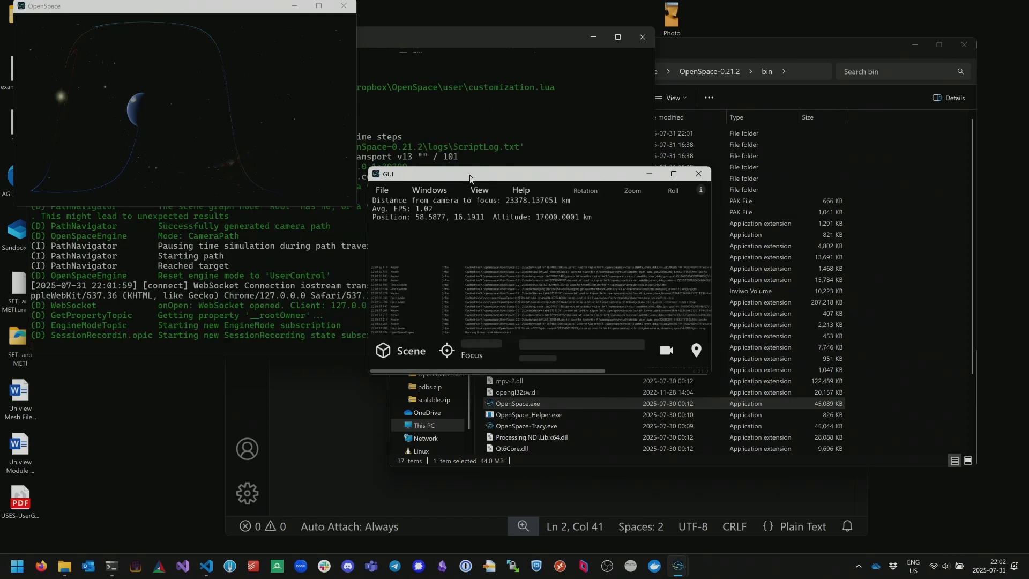
- Set the focus to Mars from the separate GUI window and navigate in the equirectangular view, toggling rotation friction off and on
left_click_drag(474, 173, 618, 196)
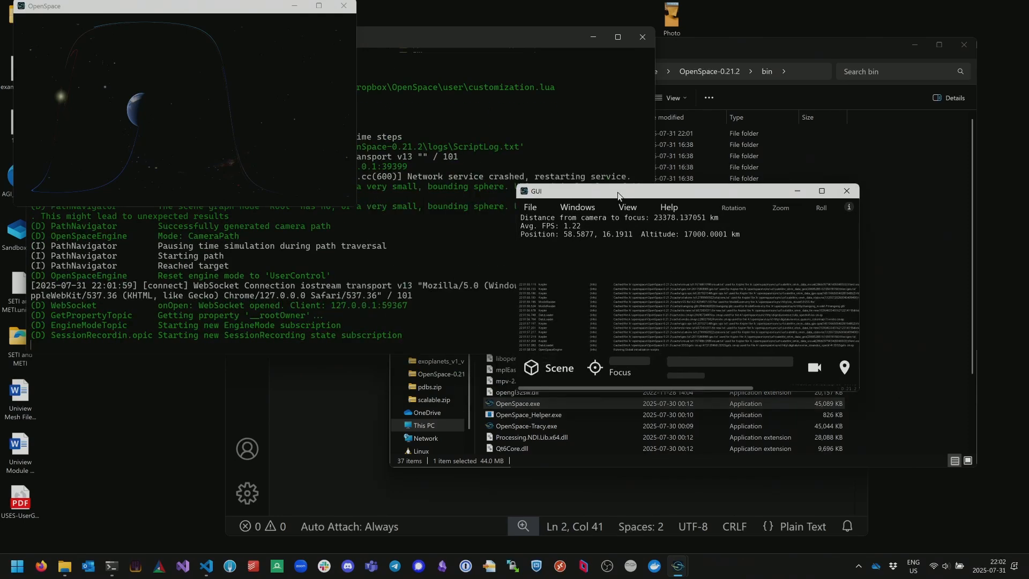
left_click(549, 368)
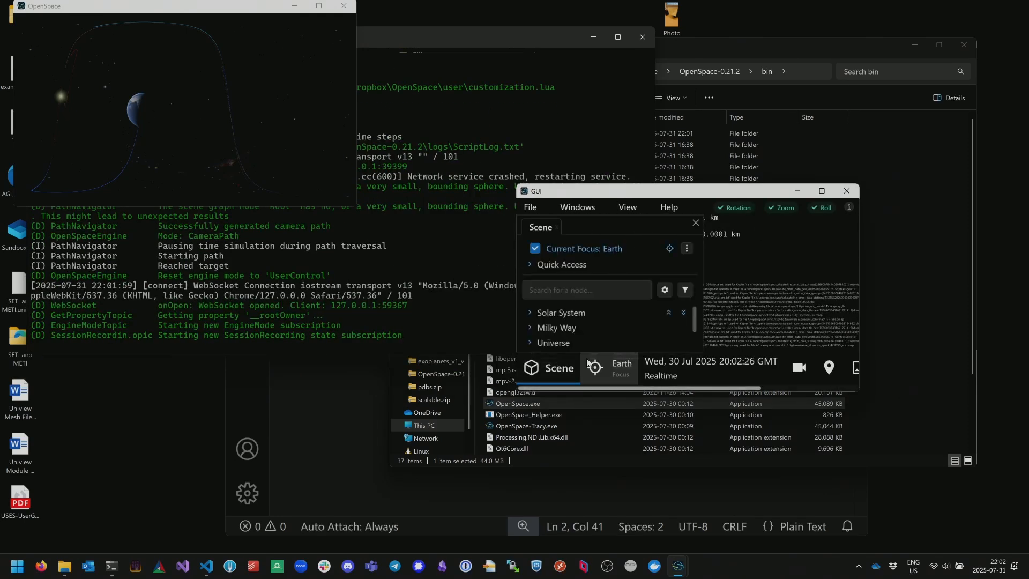
left_click(603, 368)
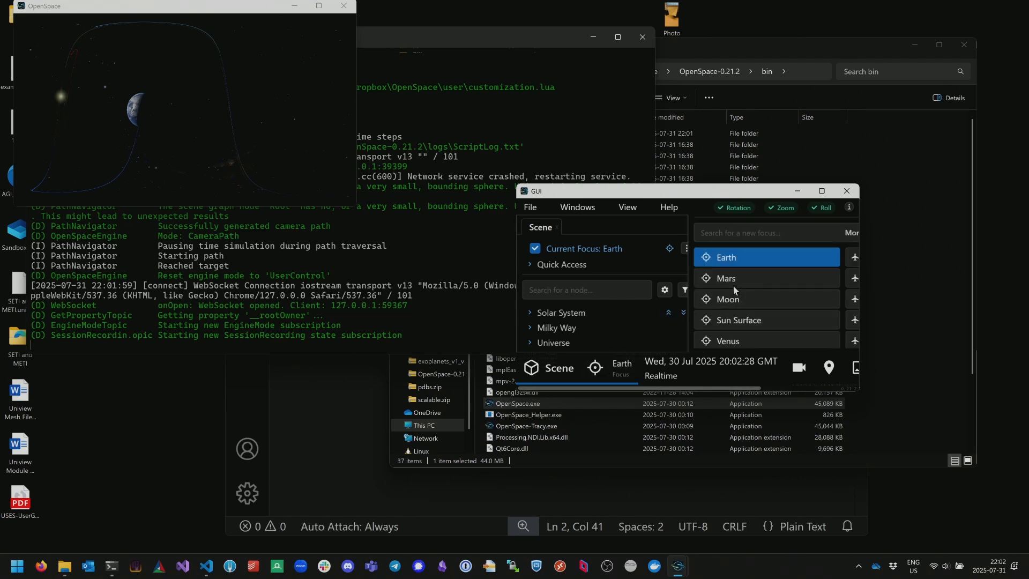
left_click(734, 284)
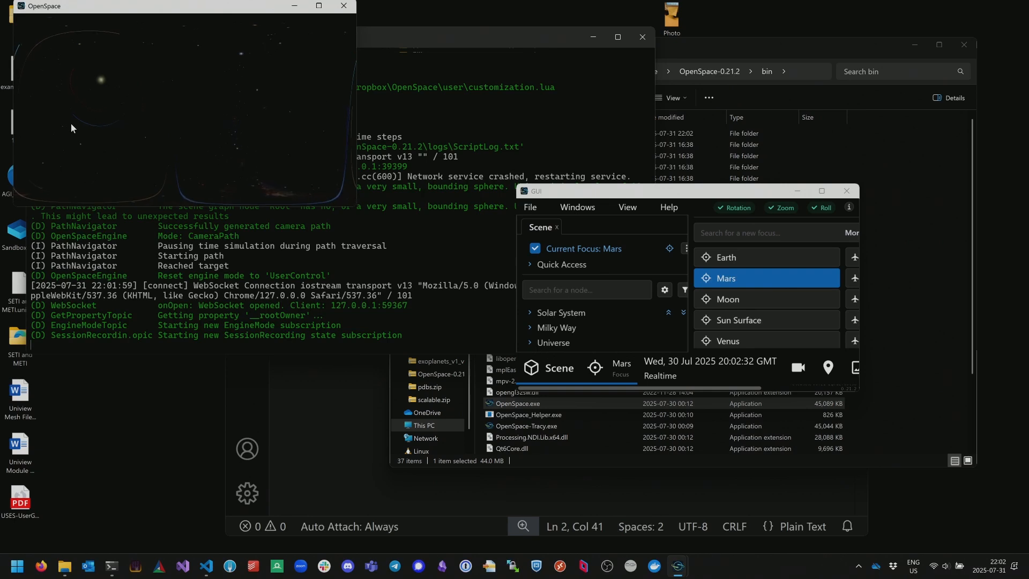
key("f")
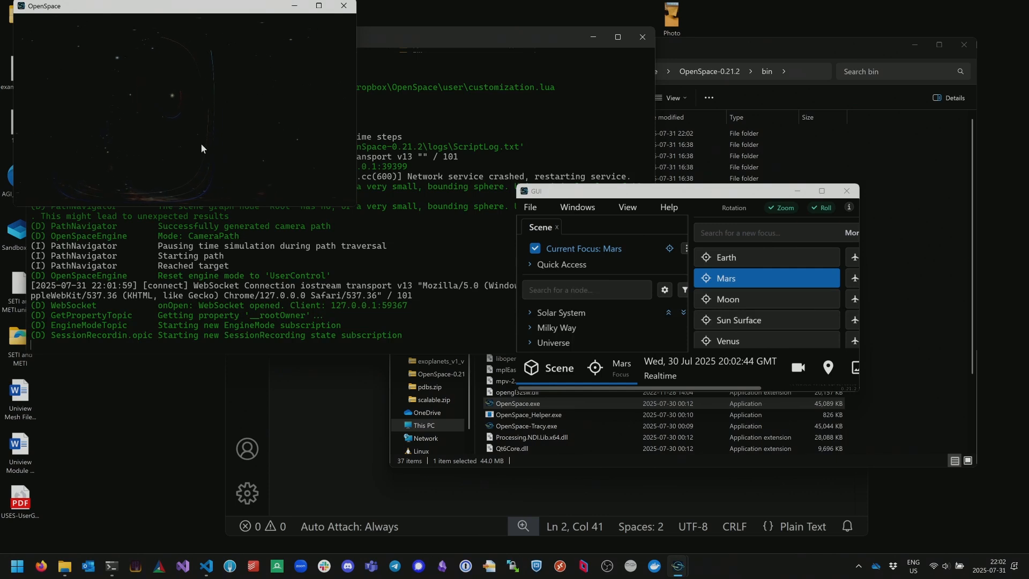
key("f")
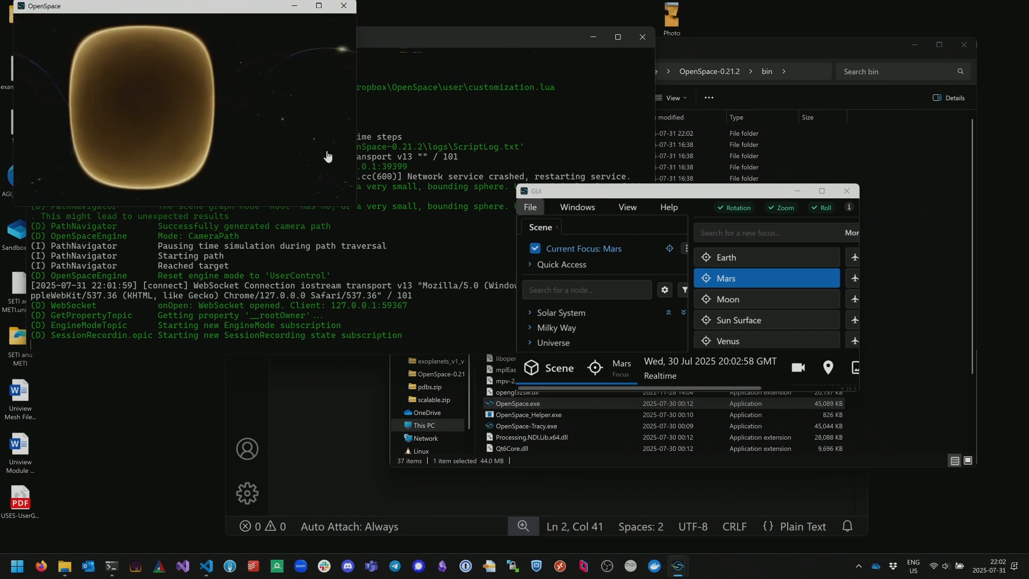
- Close the GUI and OpenSpace render windows and return to the slides
left_click(847, 191)
left_click(344, 5)
key("ctrl+super+Left")
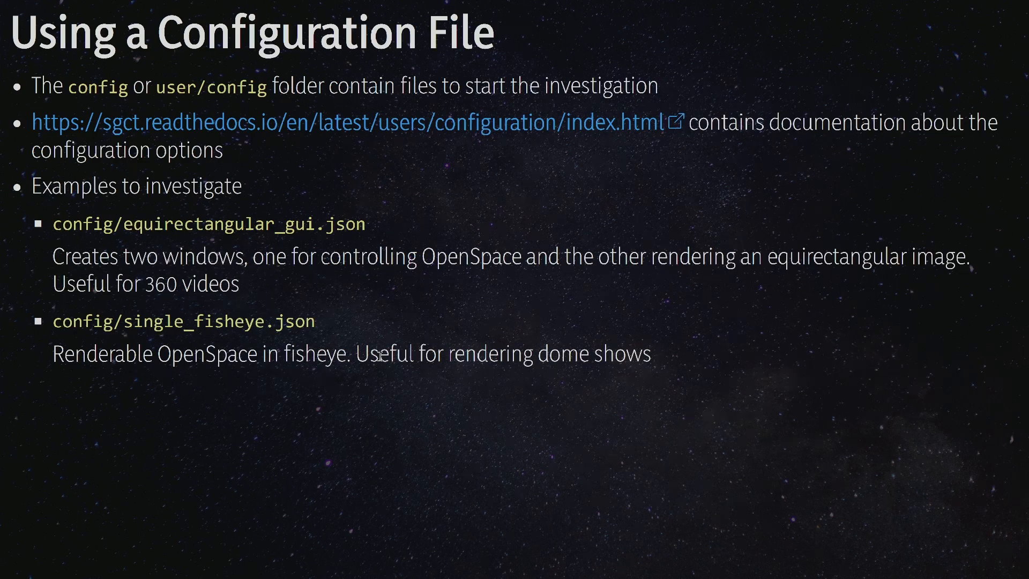
- Advance to the Simple Flatscreen Example slide and copy its complete JSON configuration
key("Right")
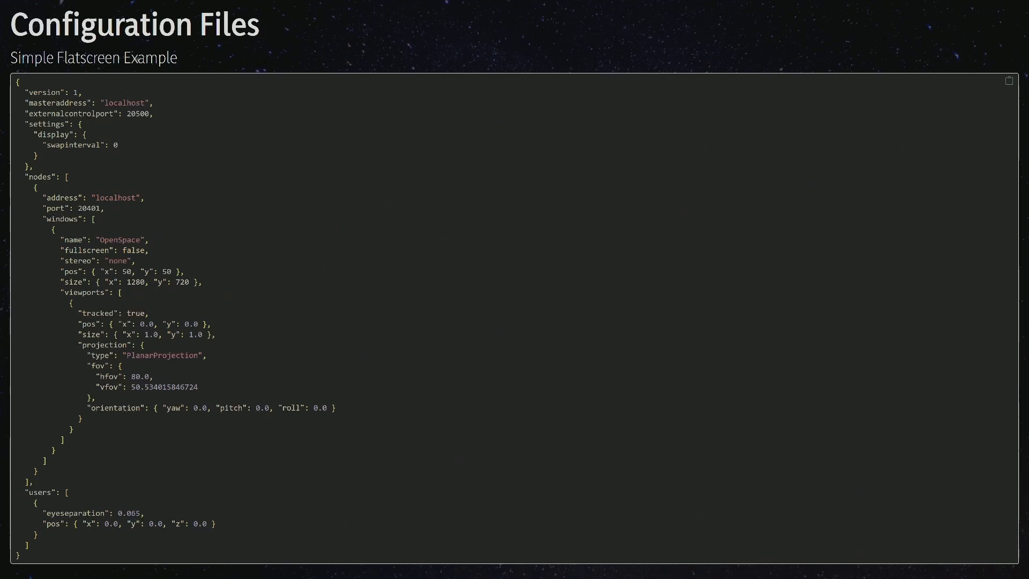
key("ctrl+a")
left_click(80, 116)
double_click(80, 117)
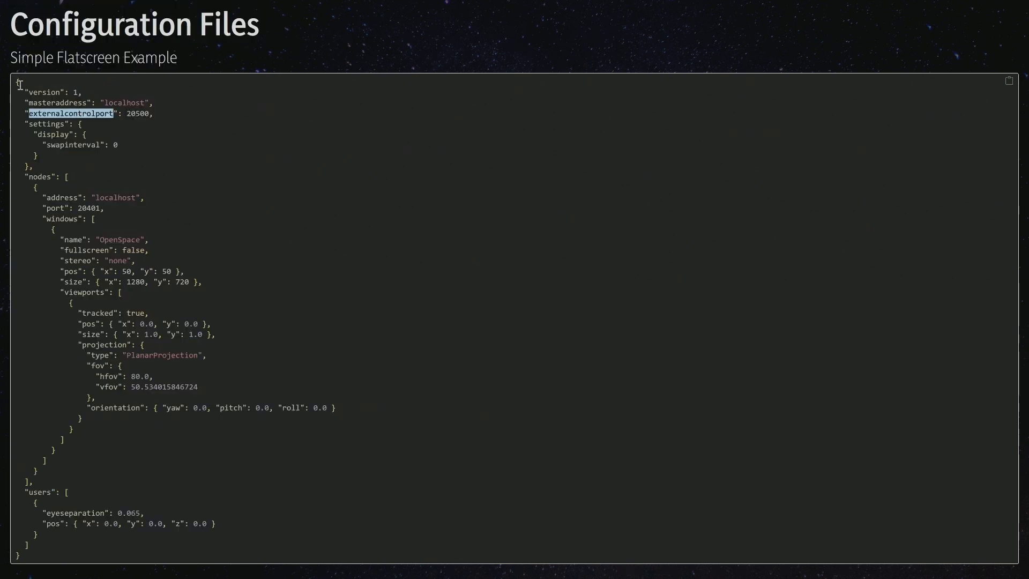
left_click_drag(17, 82, 19, 557)
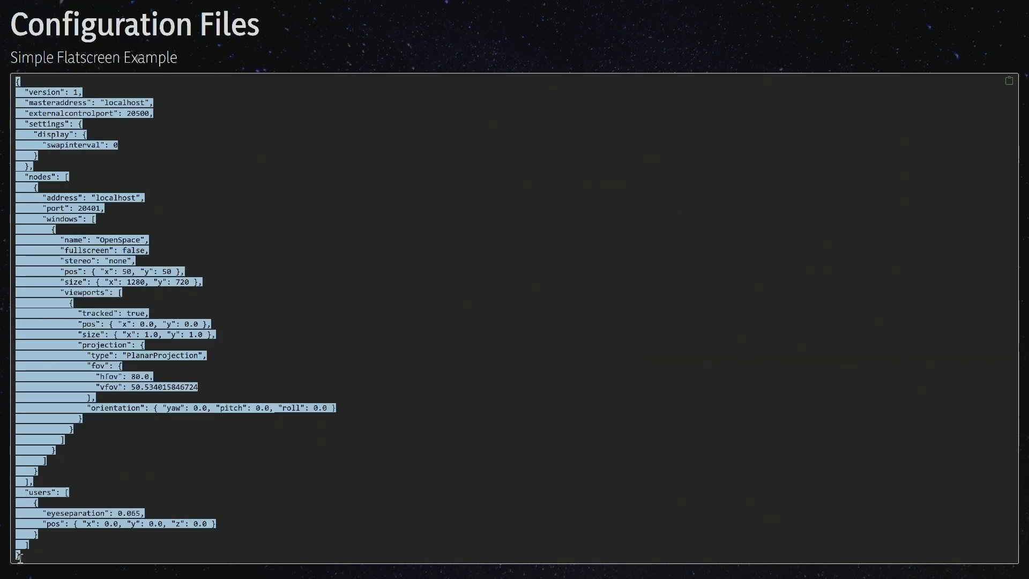
- Switch to Visual Studio Code, discard the unsaved formula file and paste the copied configuration into a new file
key("ctrl+super+Right")
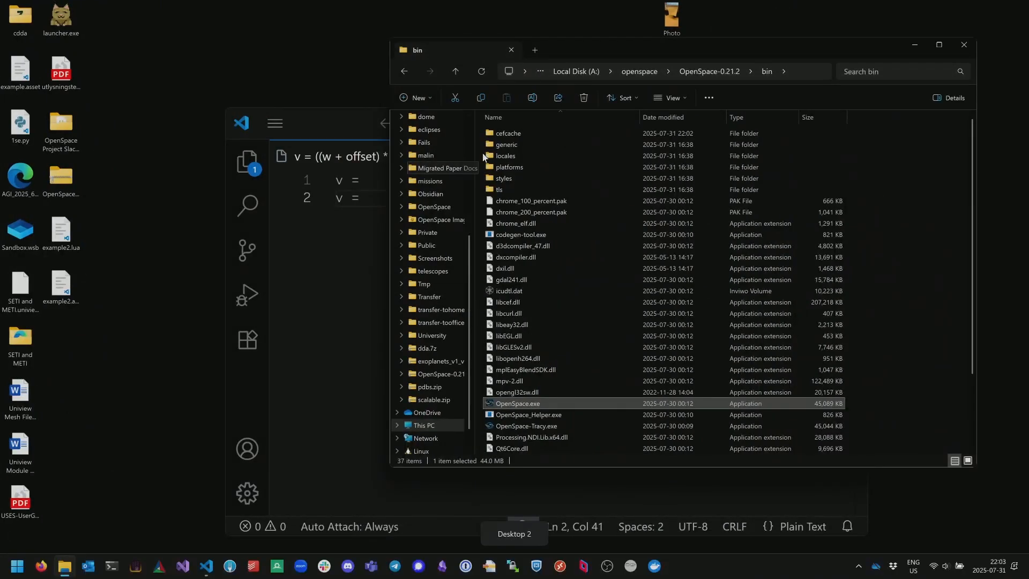
key("ctrl+w")
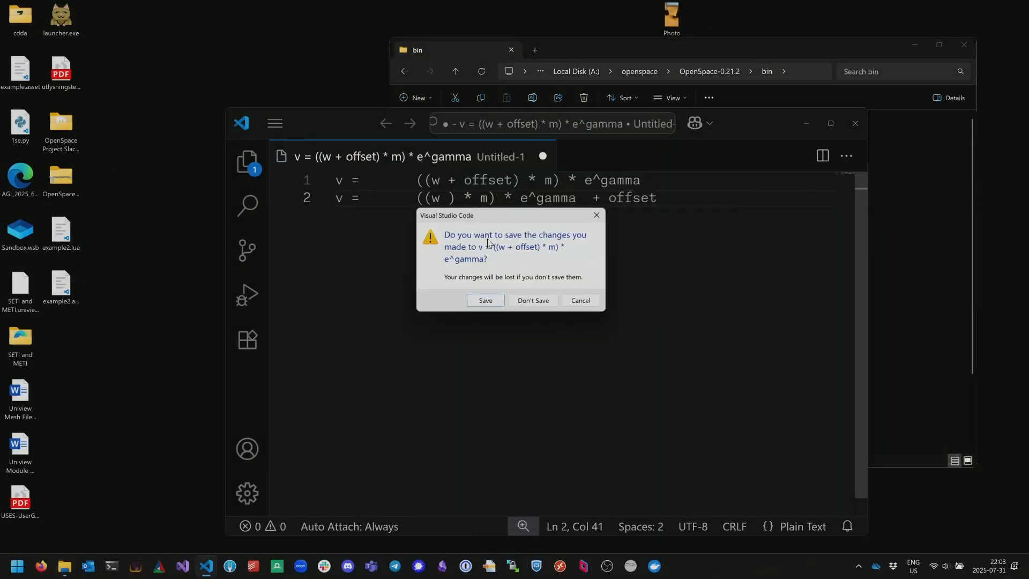
left_click(525, 301)
key("ctrl+n")
key("ctrl+v")
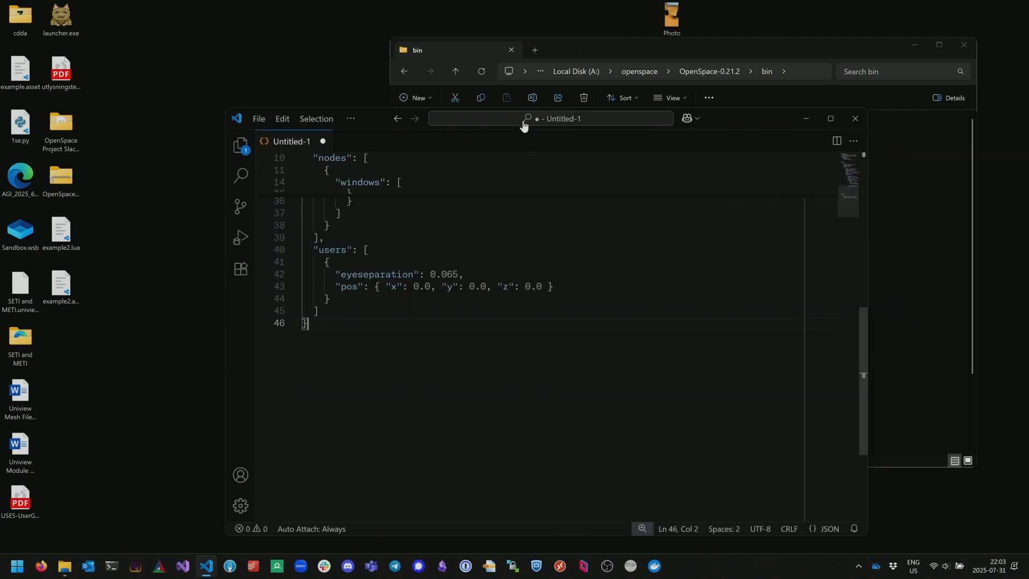
- Save the new file as _oum-1.json in A:\openspace\OpenSpace-0.21.2\config
key("ctrl+s")
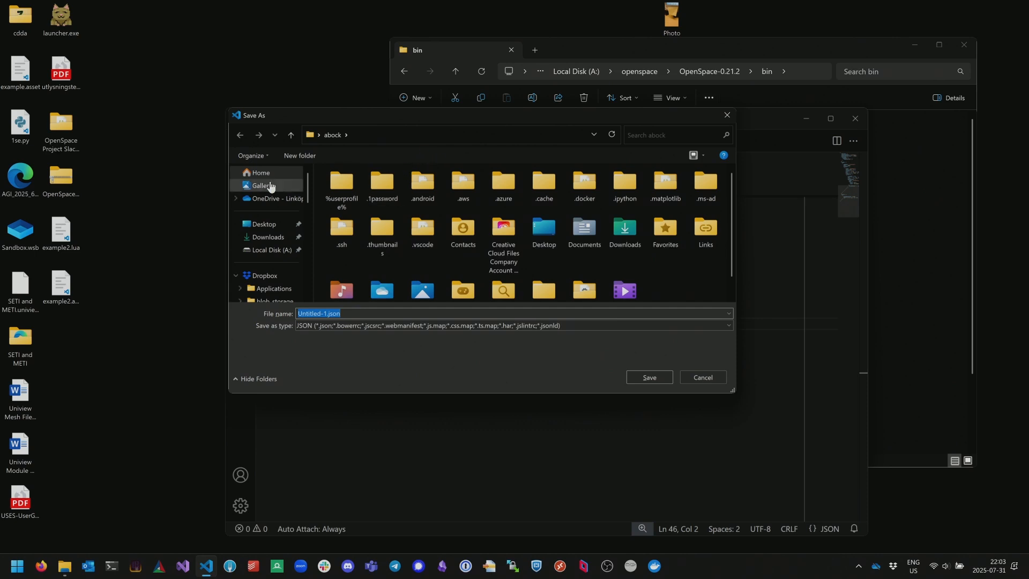
left_click(268, 254)
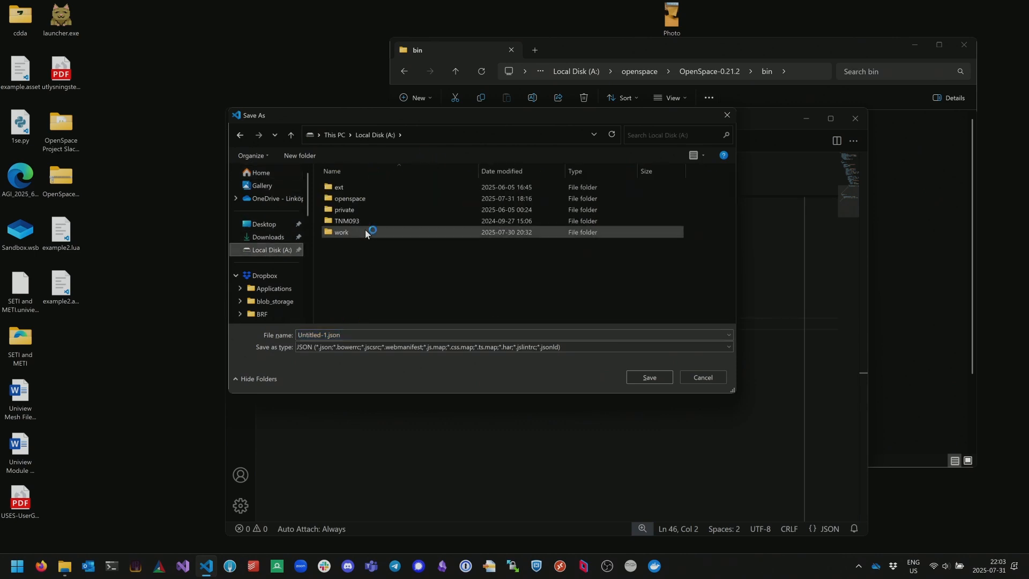
double_click(372, 199)
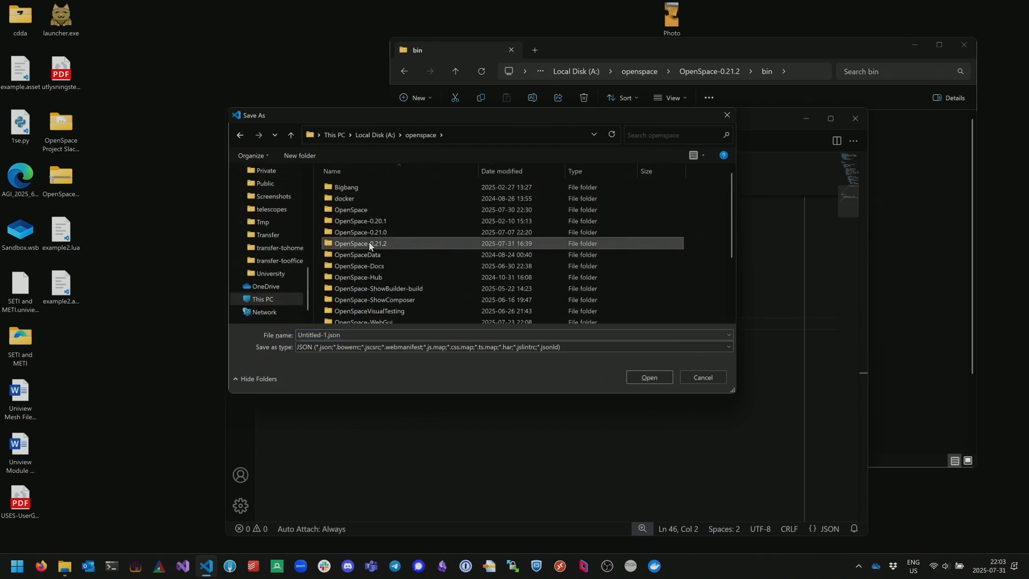
double_click(368, 243)
double_click(358, 211)
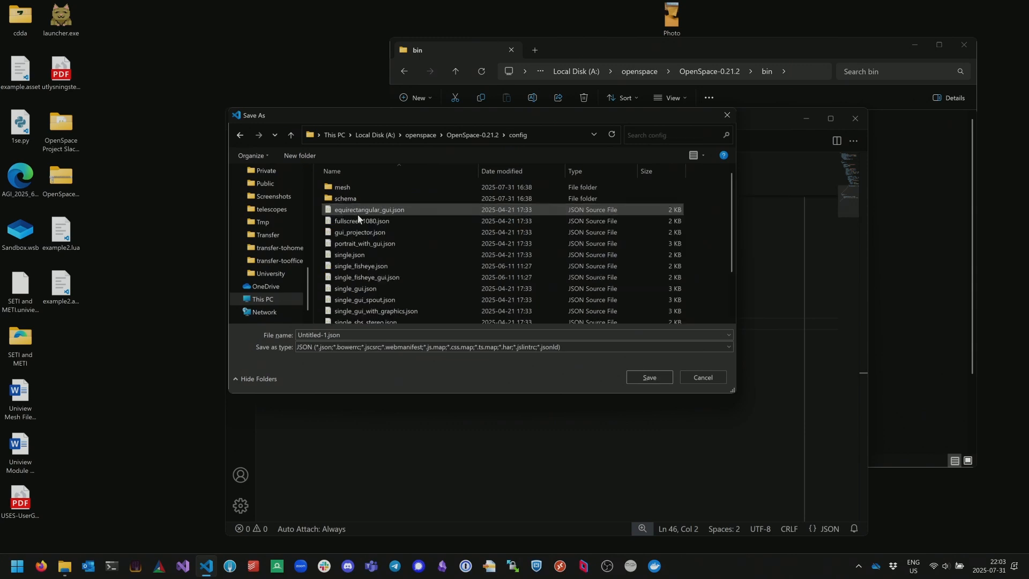
left_click(360, 336)
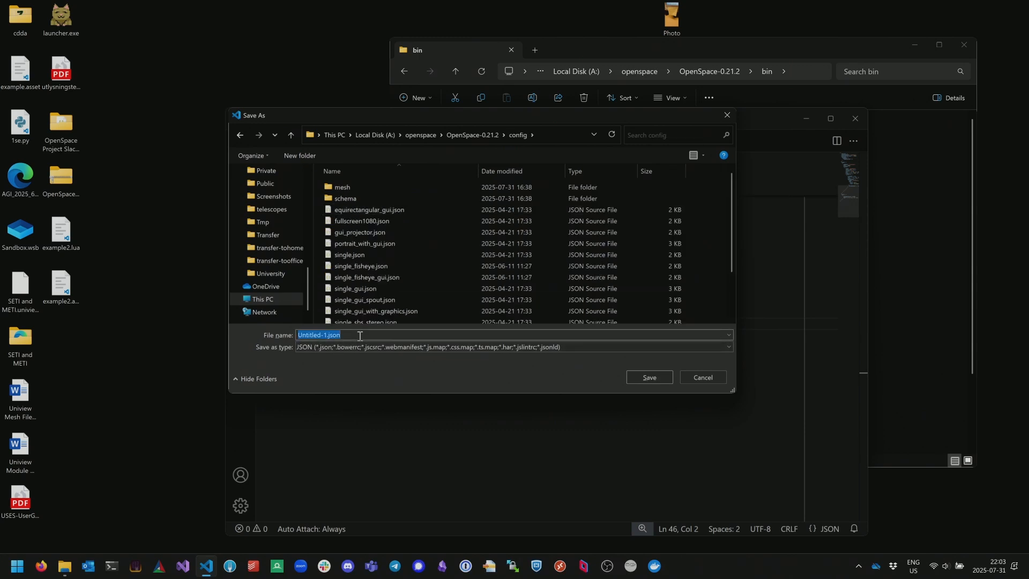
key("BackSpace")
type("_oum-1")
key("Return")
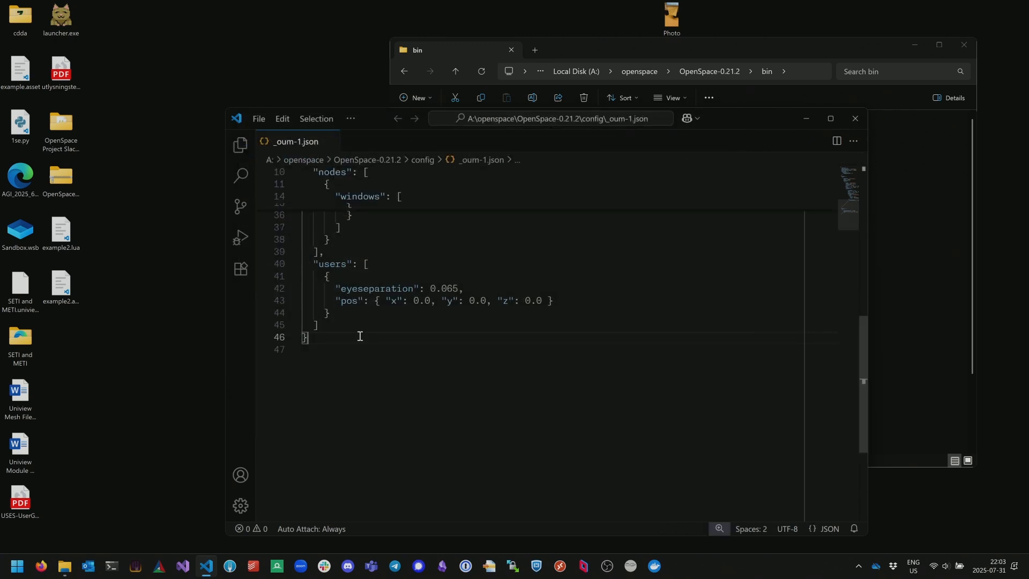
- Launch OpenSpace.exe from the bin folder and start it with the _oum-1 window configuration
left_click(611, 53)
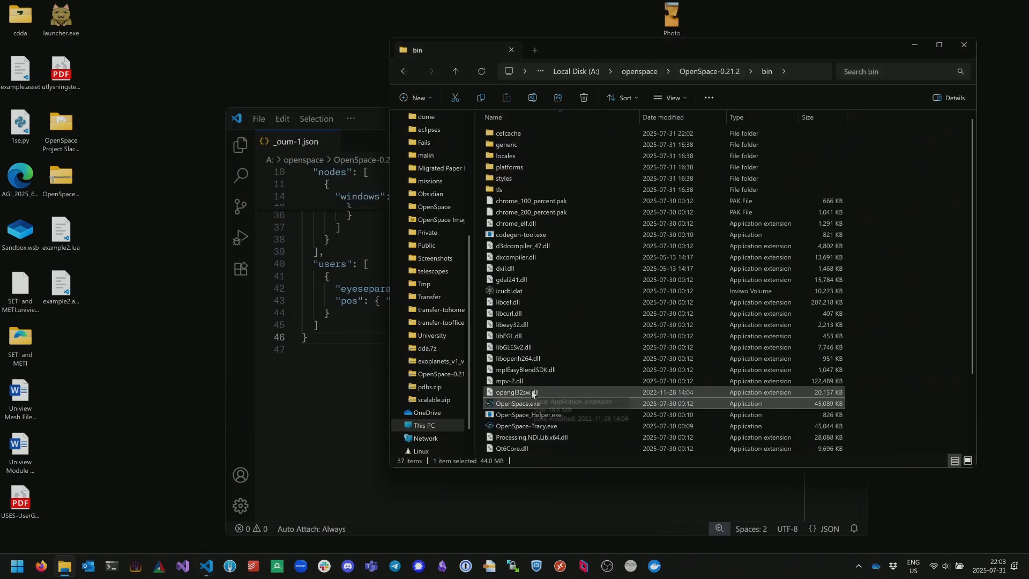
left_click(524, 408)
double_click(523, 409)
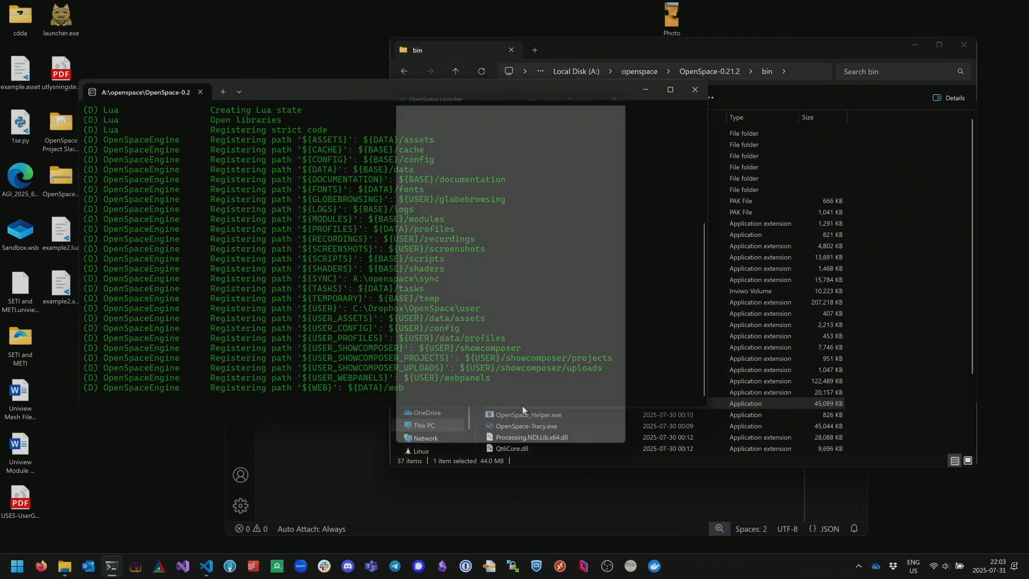
left_click(480, 303)
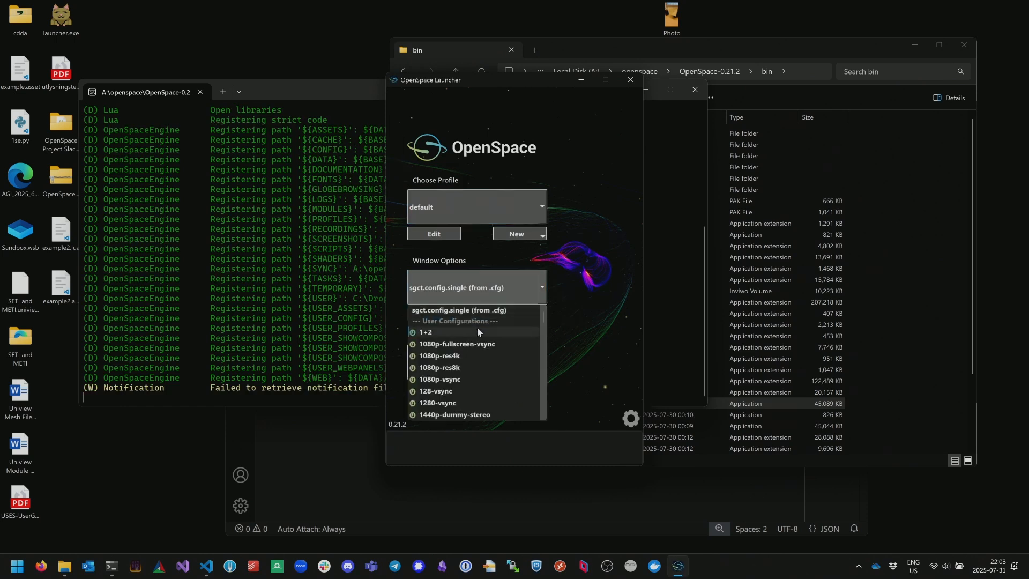
scroll(460, 374, "down", 3)
scroll(459, 374, "down", 5)
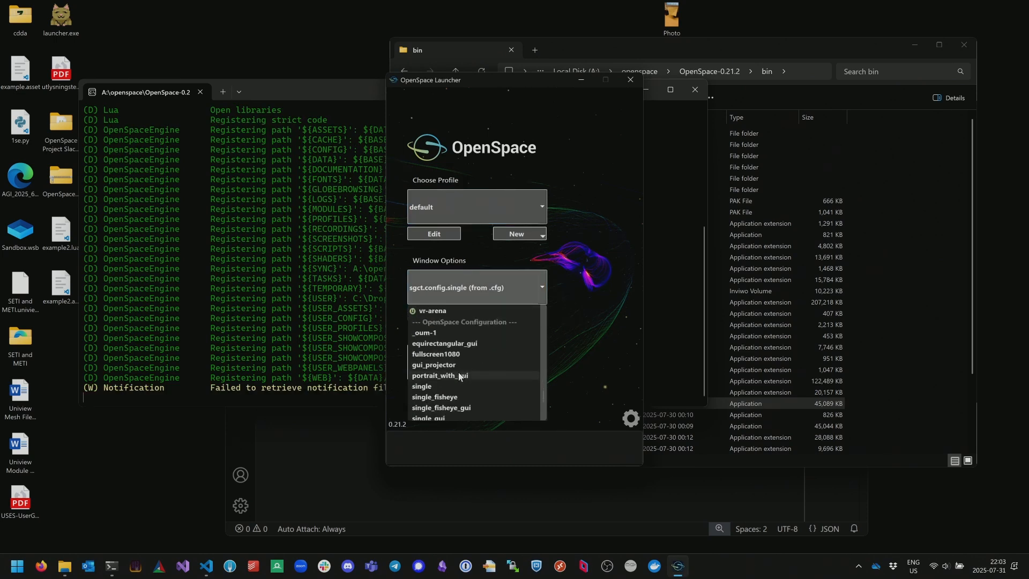
left_click(436, 333)
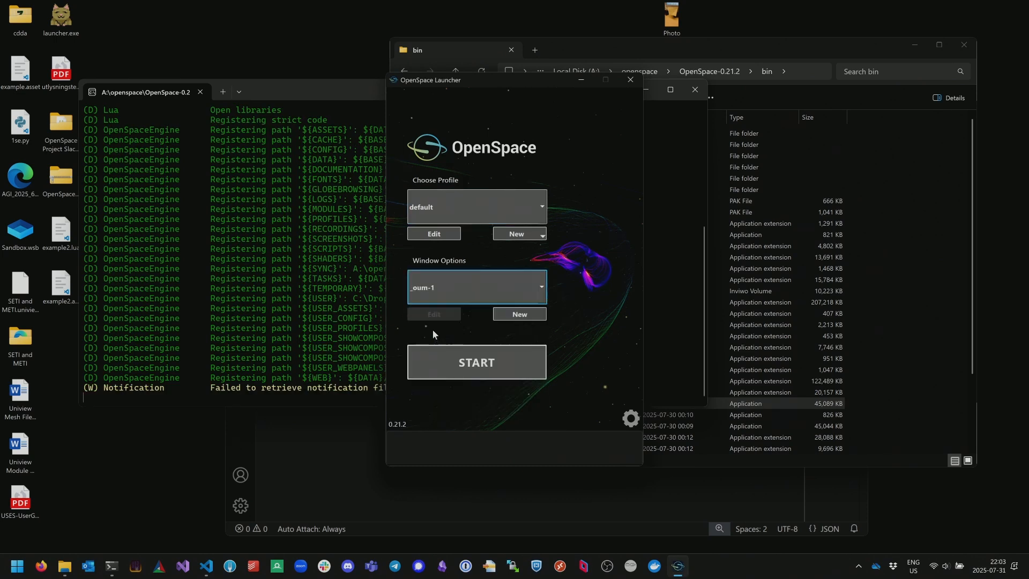
left_click(463, 357)
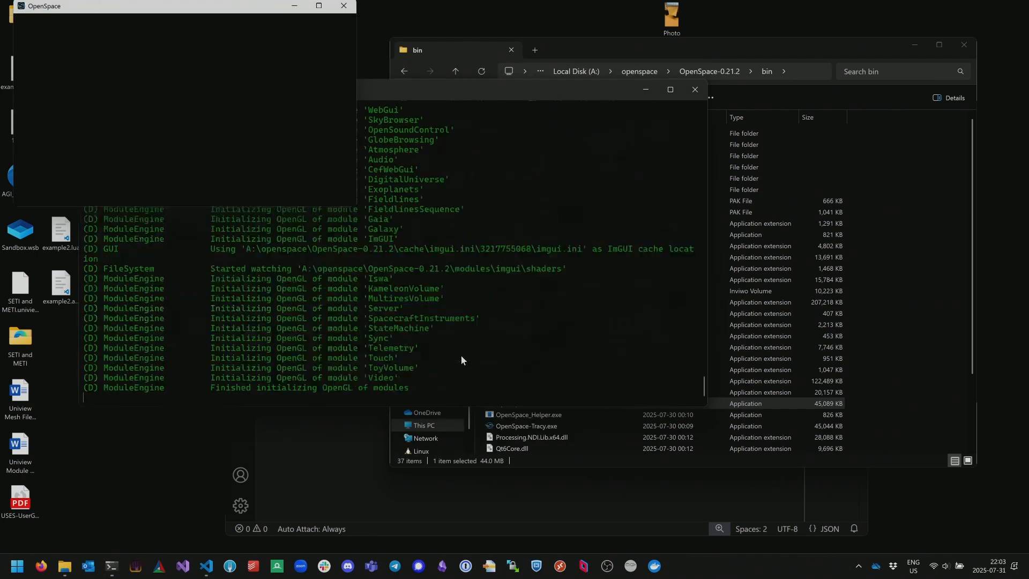
- Open _oum-1.json from the OpenSpace-0.21.2 config folder and arrange a widened editor window beside the OpenSpace window
left_click(909, 237)
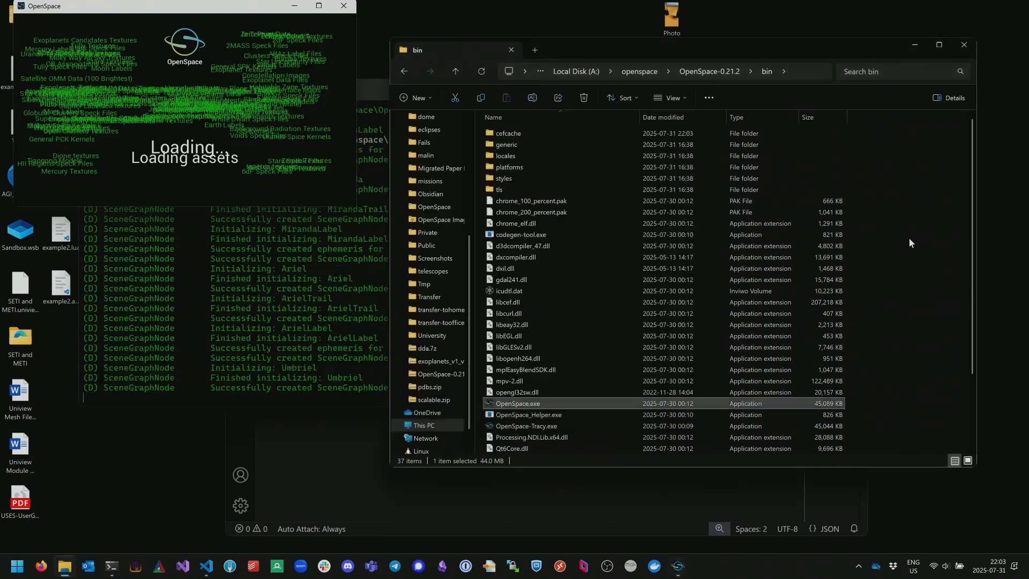
left_click(720, 72)
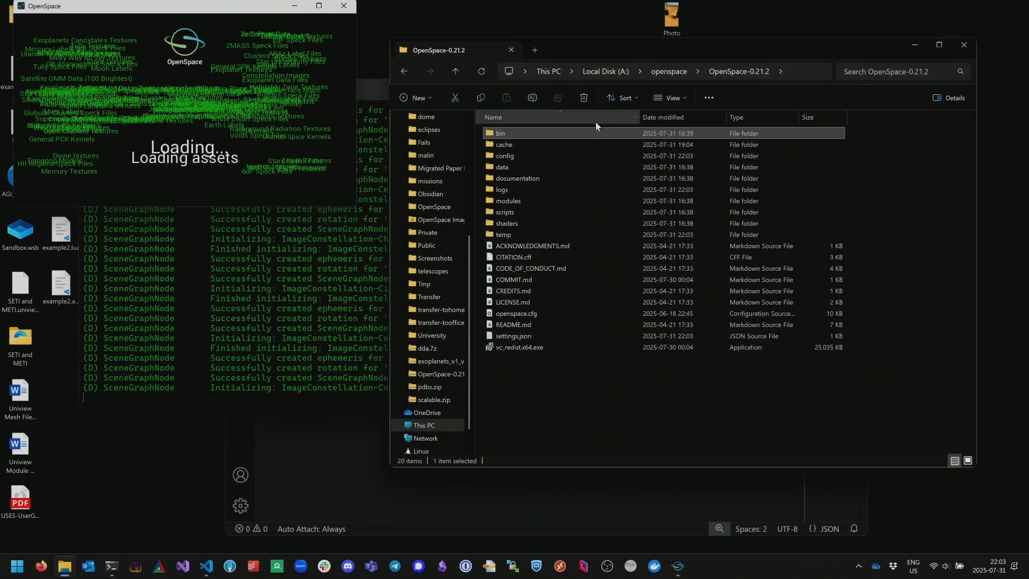
double_click(549, 153)
double_click(517, 156)
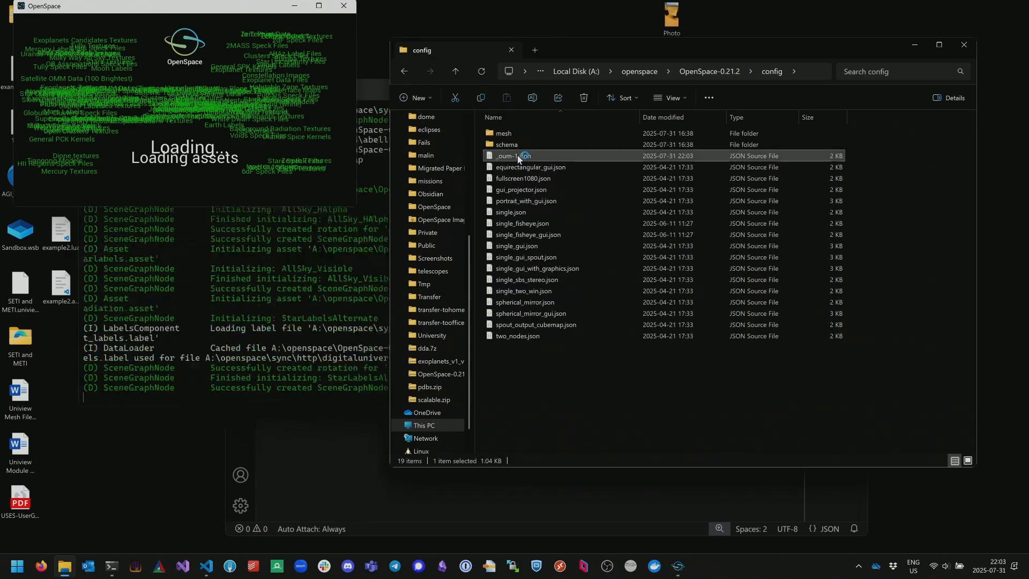
key("super+Right")
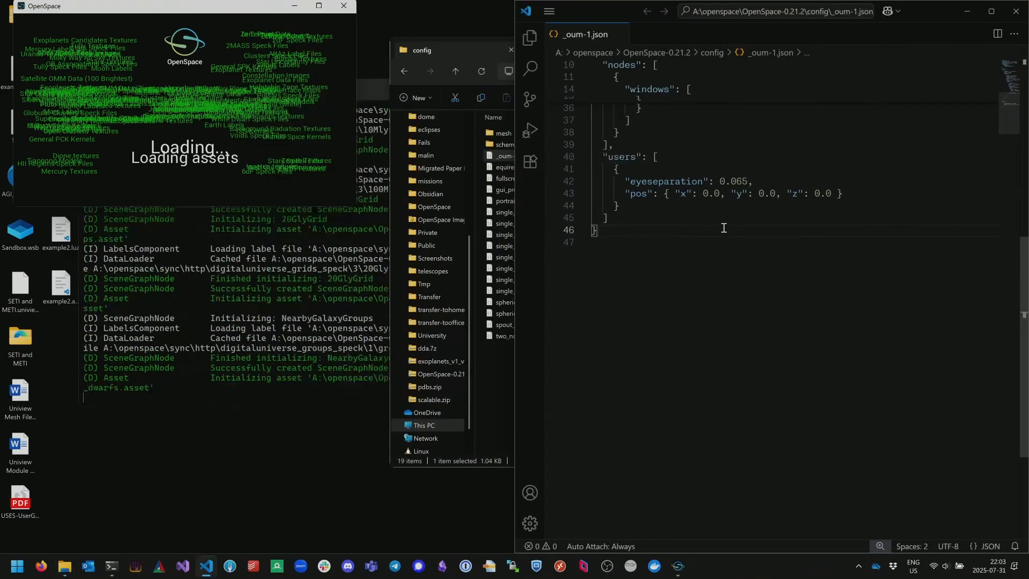
left_click_drag(516, 217, 357, 214)
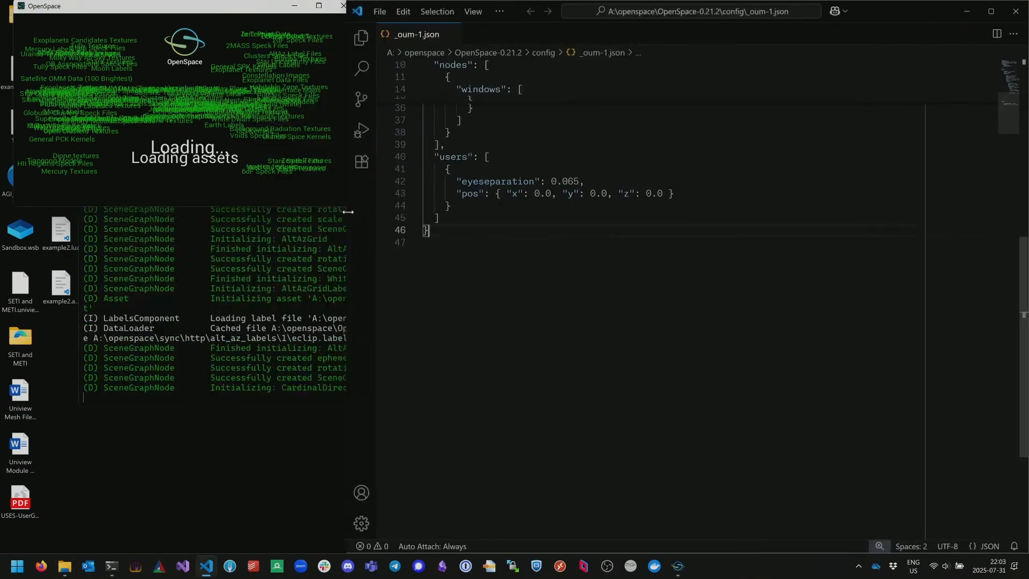
- Examine the overall structure of _oum-1.json, including the display settings, the nodes list and its windows list
scroll(654, 320, "up", 3)
scroll(654, 320, "up", 5)
scroll(654, 321, "down", 5)
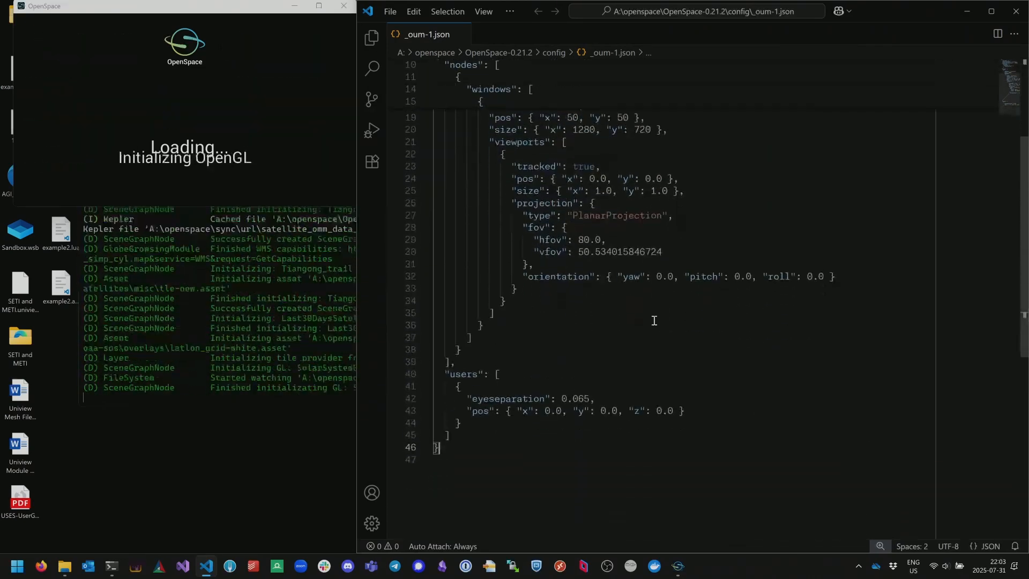
scroll(654, 320, "up", 5)
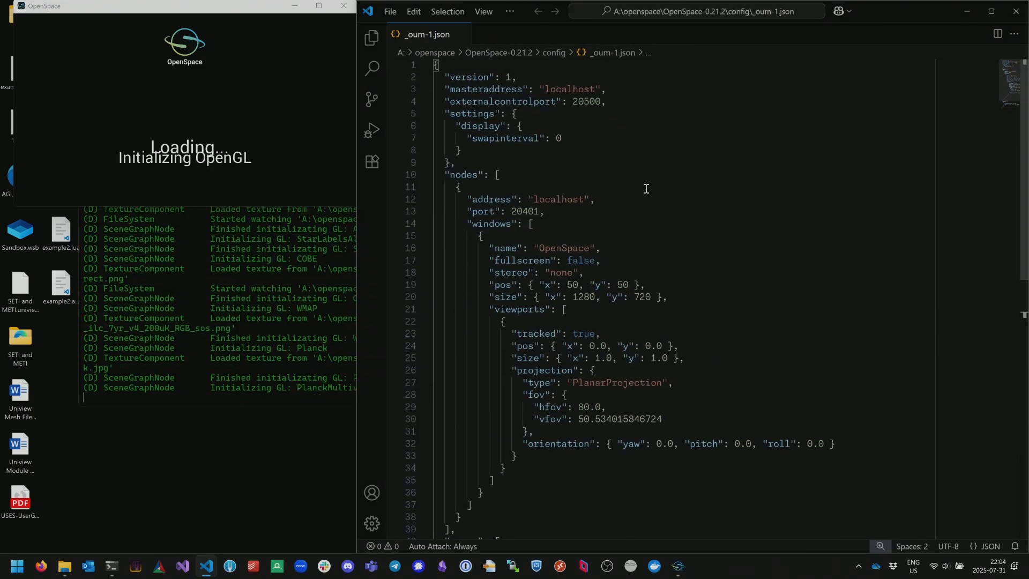
scroll(671, 271, "down", 3)
scroll(672, 271, "up", 2)
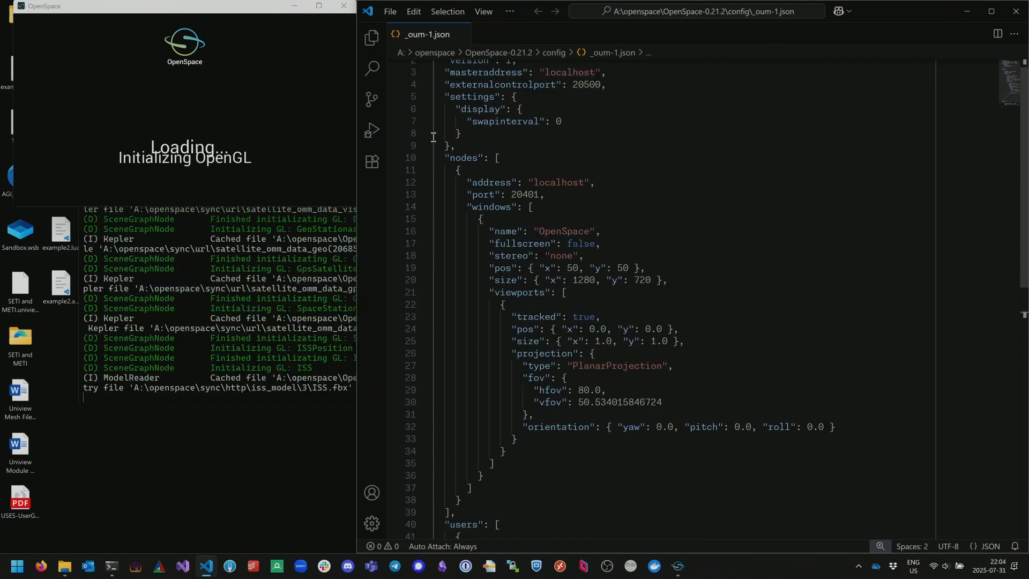
scroll(480, 167, "up", 1)
double_click(456, 176)
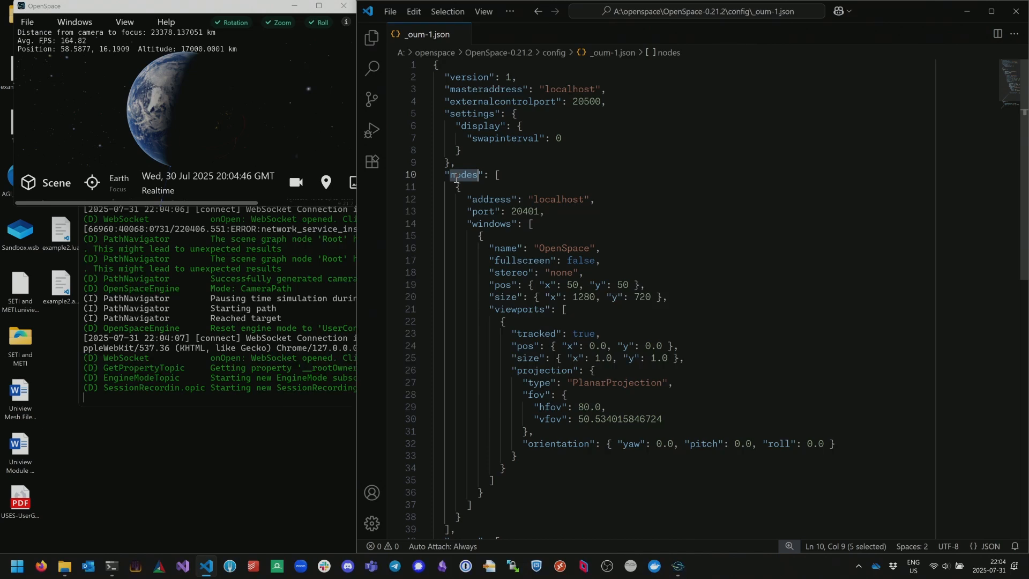
double_click(492, 224)
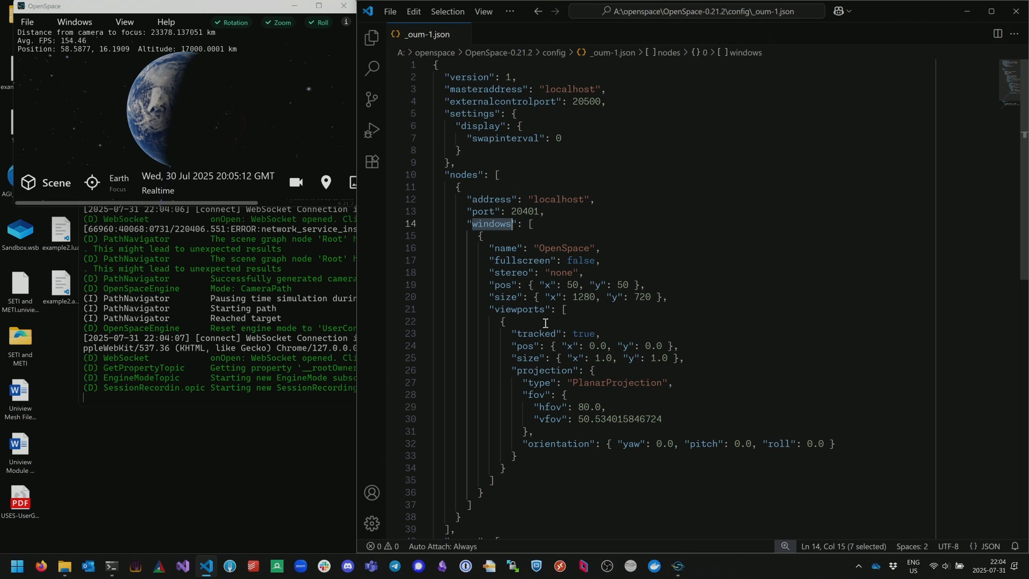
scroll(545, 324, "down", 1)
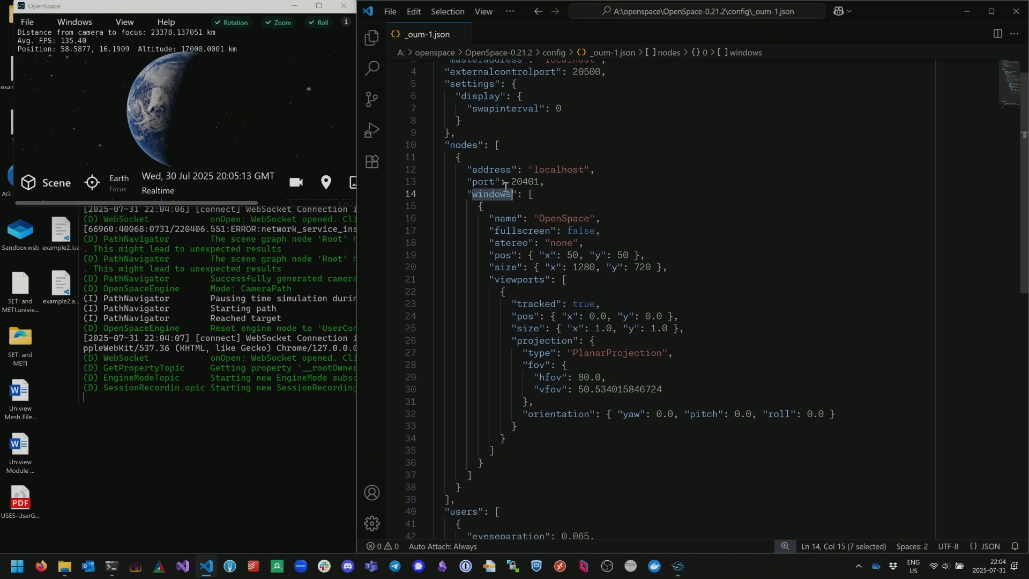
- Review the viewports entry in _oum-1.json, covering tracking, position, size and projection type
double_click(509, 281)
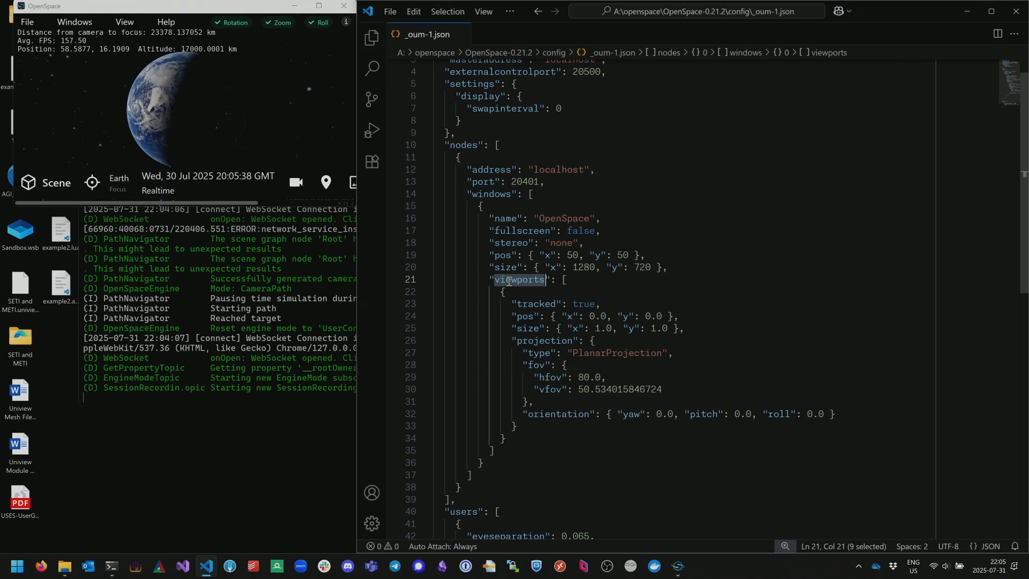
left_click(522, 305)
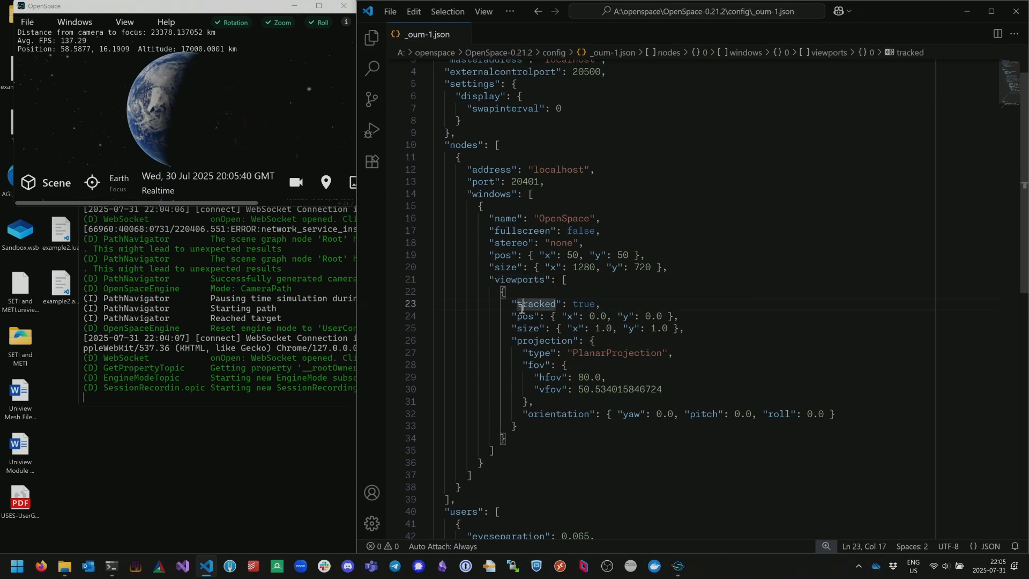
key("Down")
key("Down")
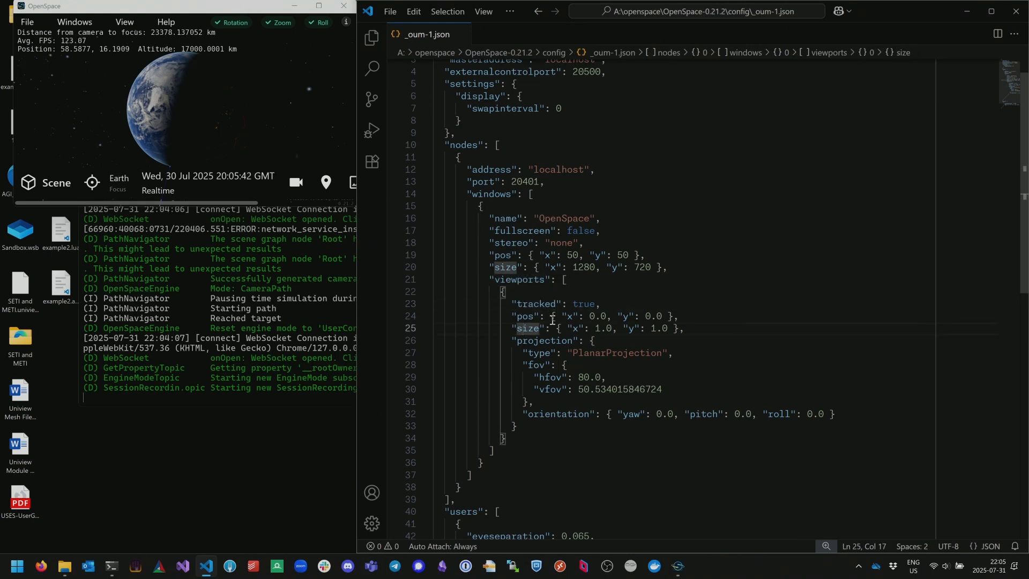
left_click(596, 318)
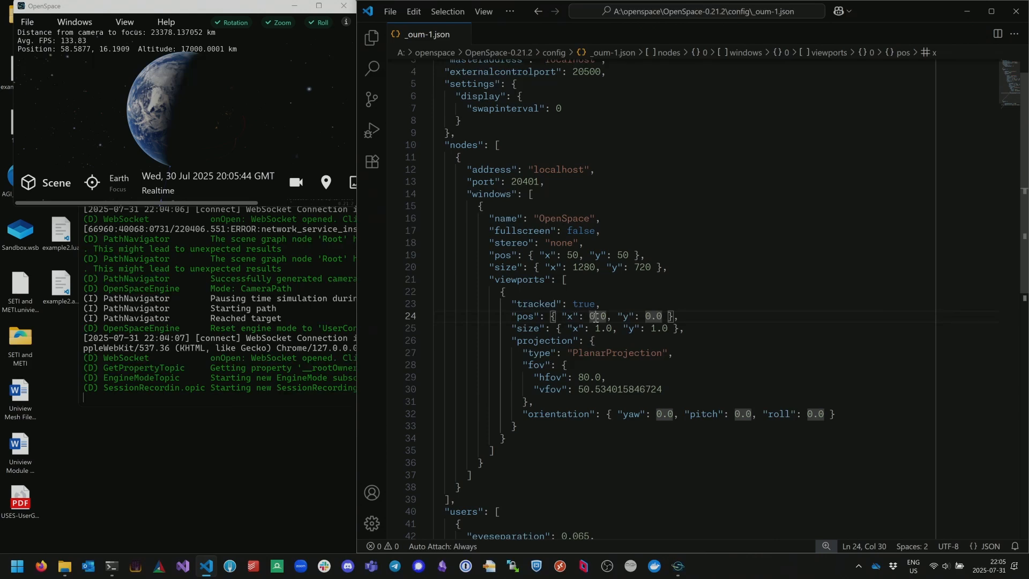
key("Down")
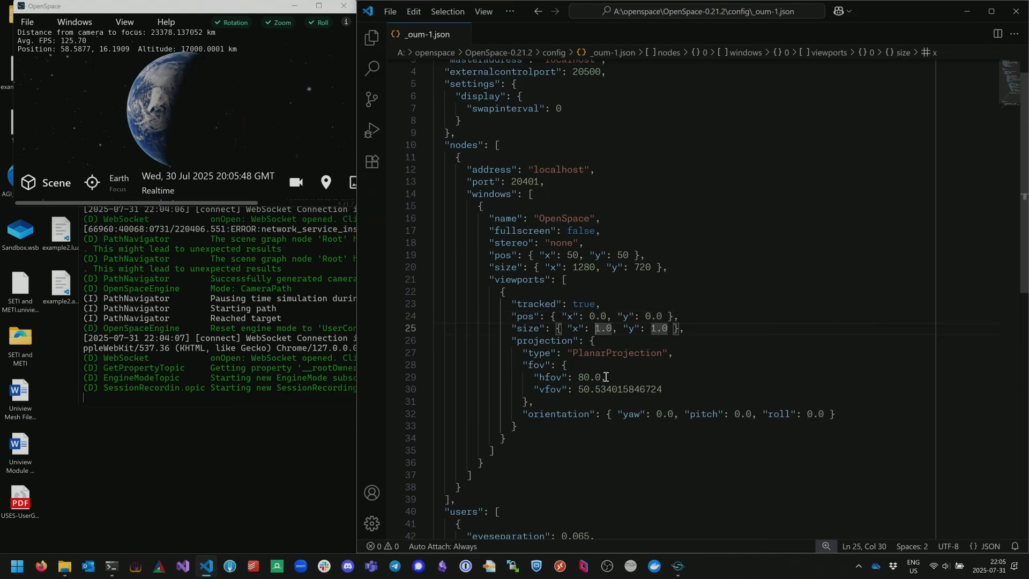
double_click(614, 354)
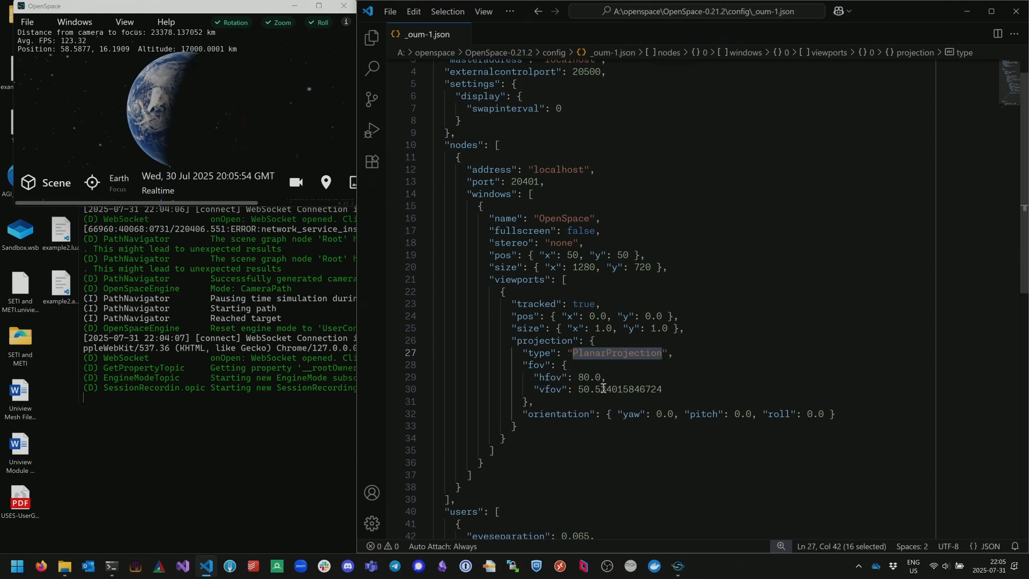
- Rotate the Earth view, shut down OpenSpace, and save _oum-1.json with the projection's vfov set to 5.534015846724
left_click_drag(97, 109, 439, 124)
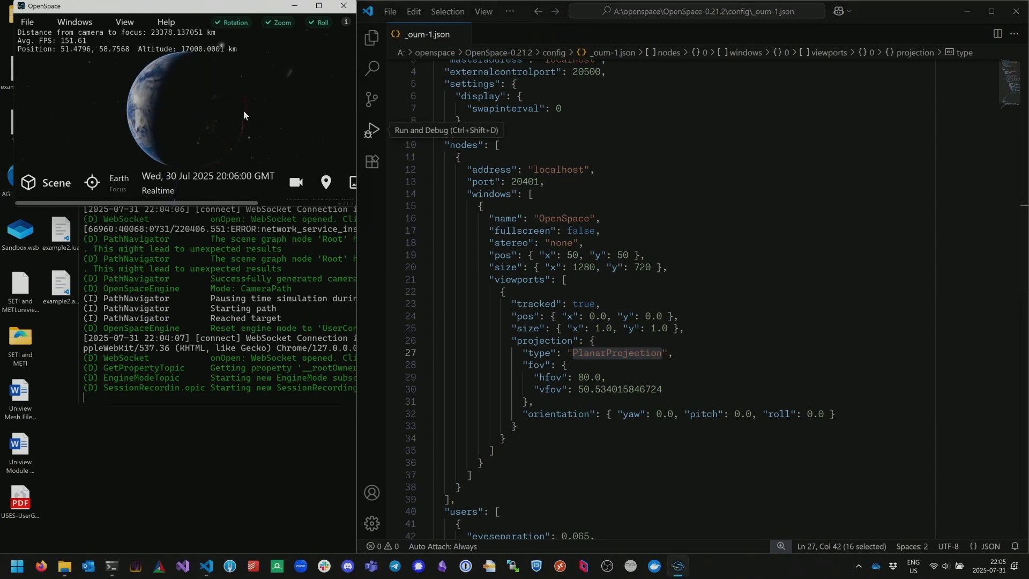
key("Escape")
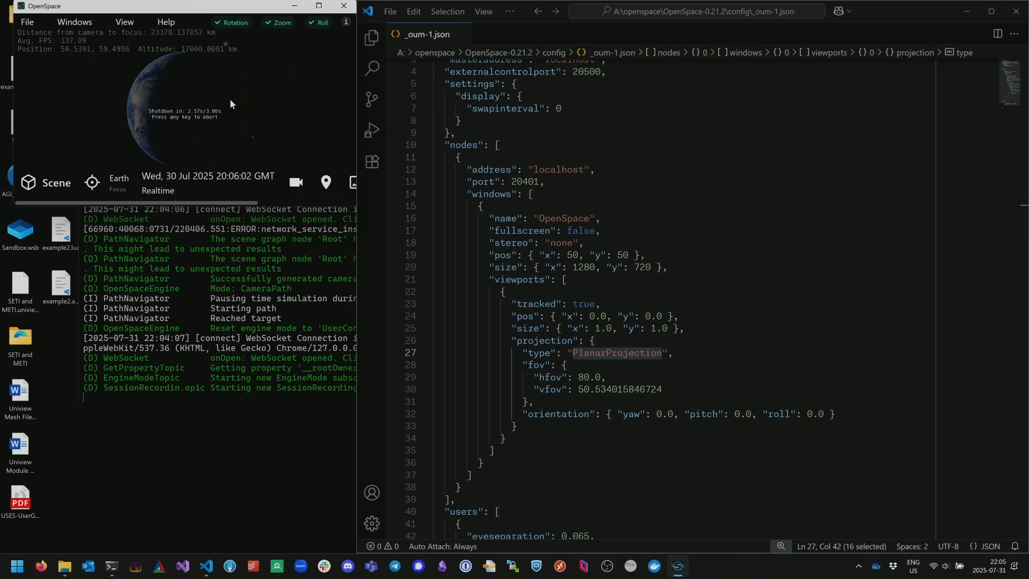
left_click(605, 371)
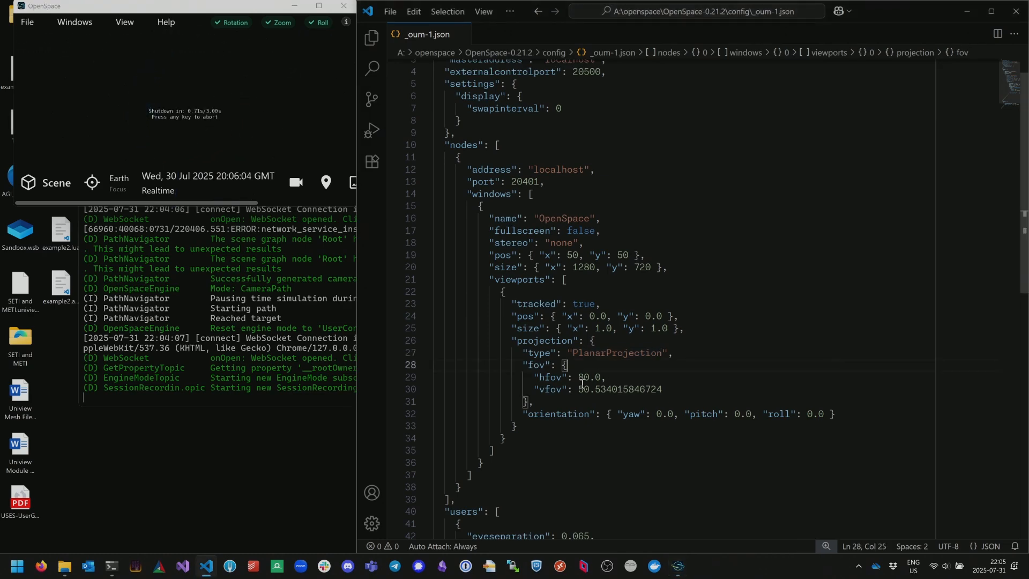
double_click(578, 387)
type("5")
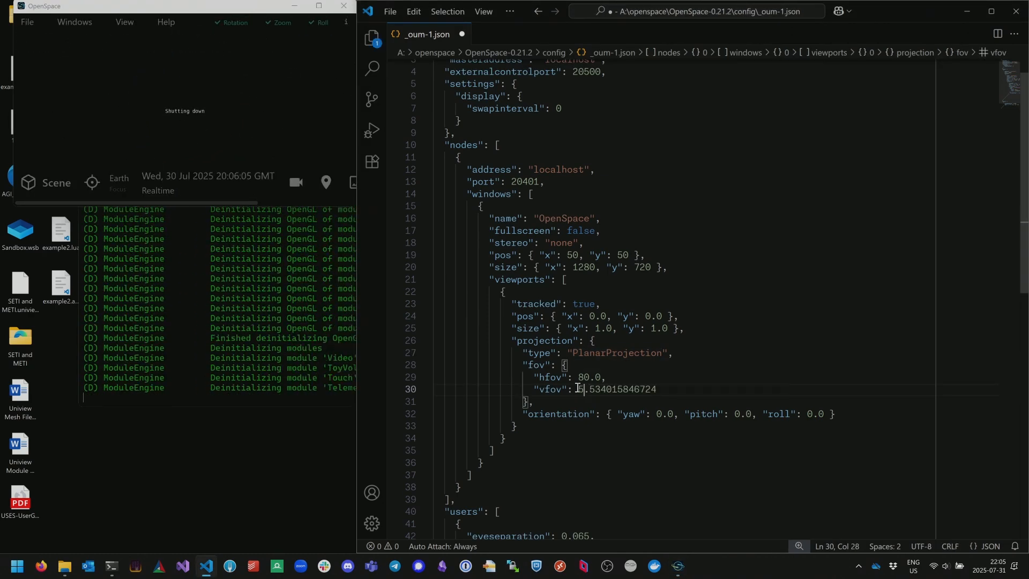
key("ctrl+s")
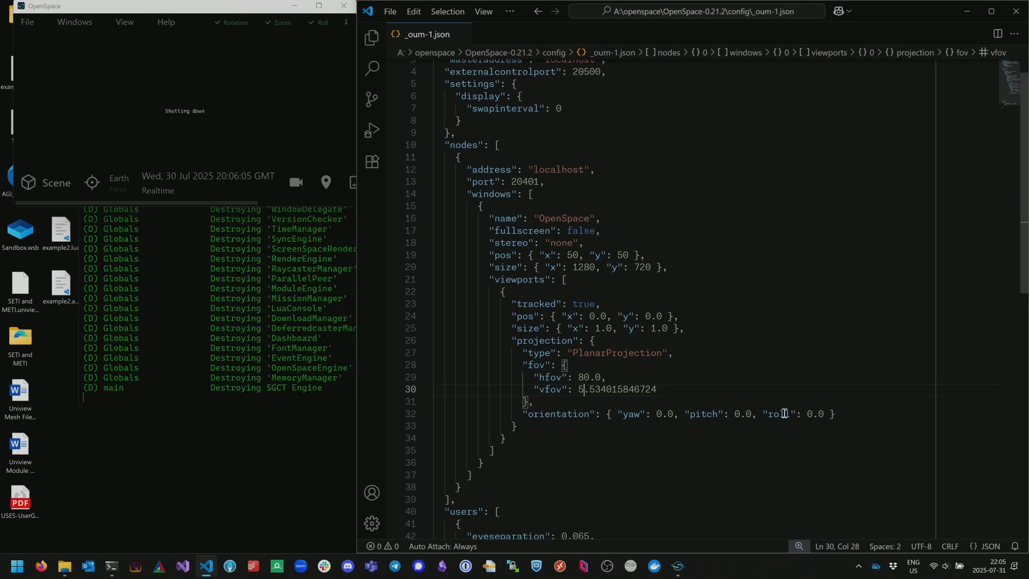
- Set the projection's orientation roll to 45.0 in _oum-1.json and save the file
double_click(802, 414)
type("45")
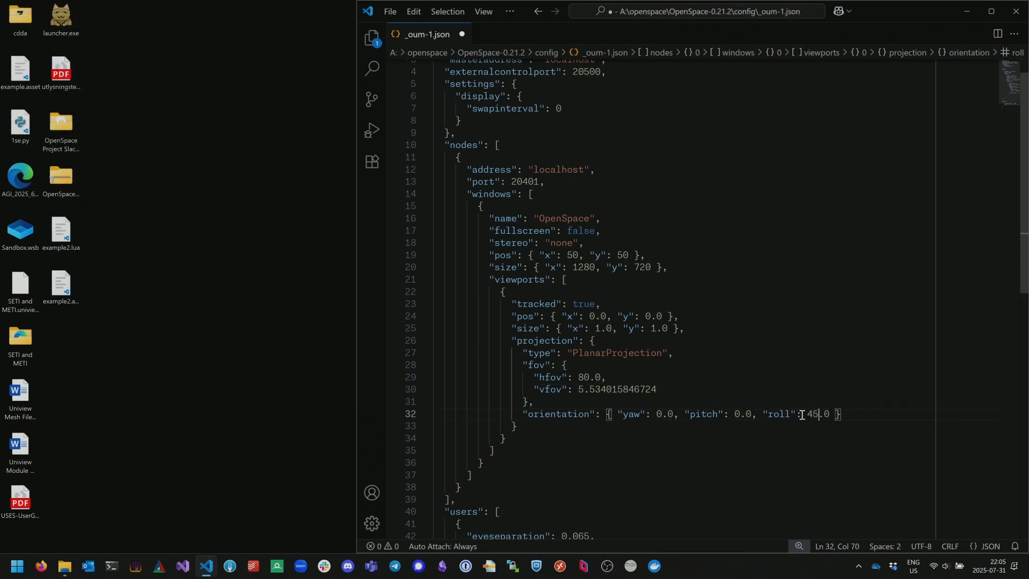
key("ctrl+s")
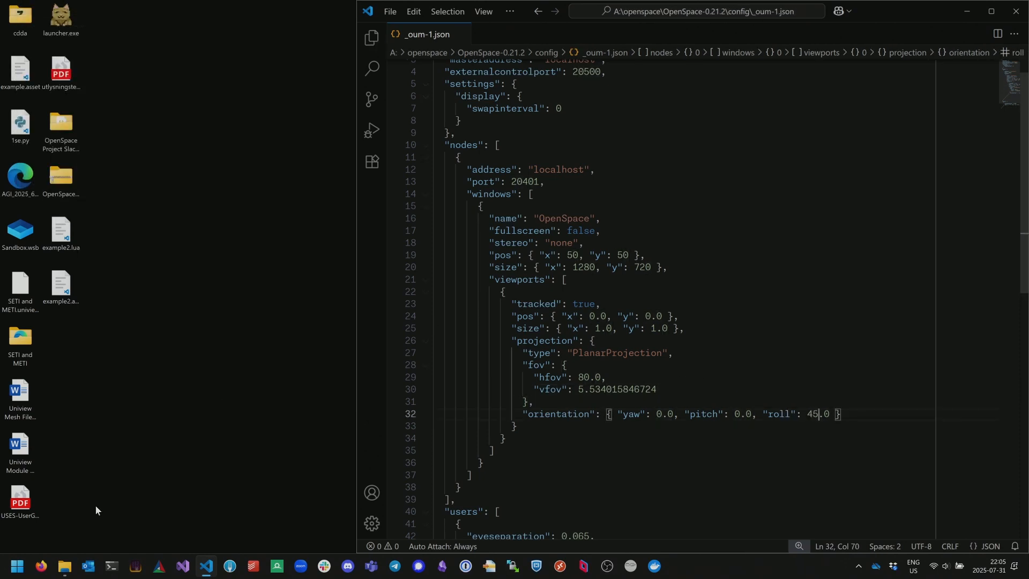
- Bring up the File Explorer window of the config folder, move it beside the code and return to the editor
left_click(64, 566)
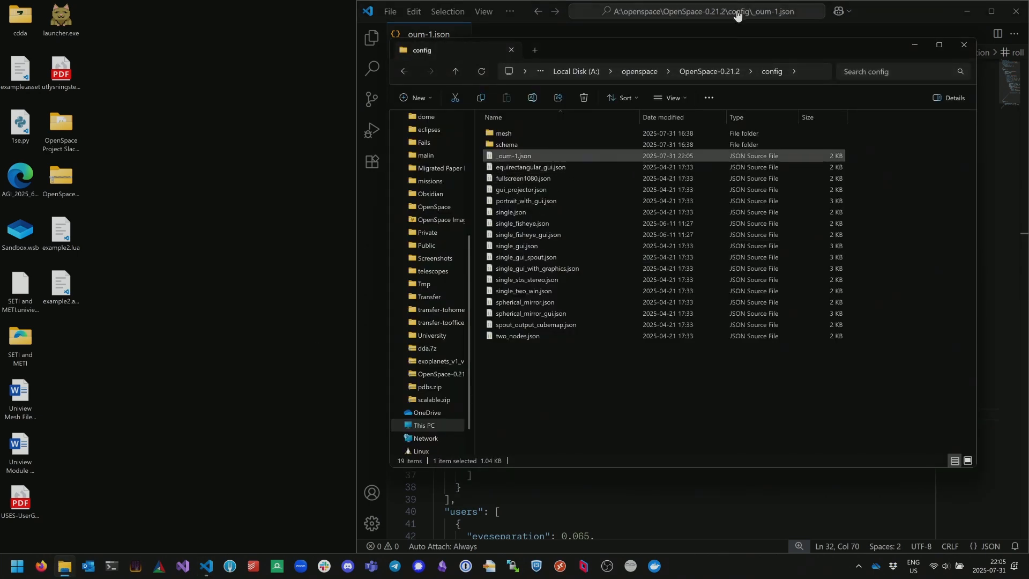
left_click_drag(703, 43, 426, 93)
left_click(749, 211)
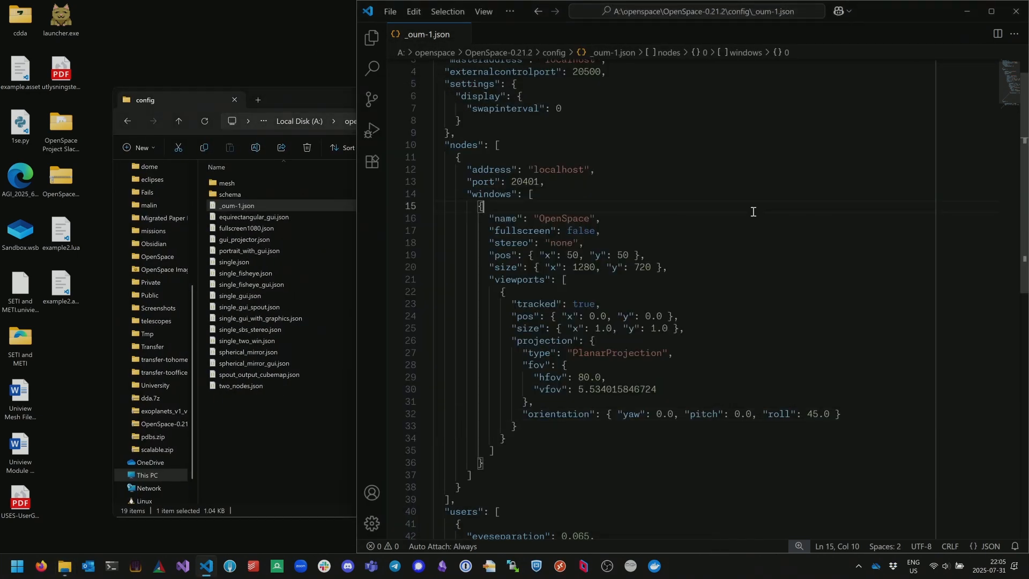
- Set the viewport's size y value to 0.75 in _oum-1.json and save the file
left_click(654, 328)
key("BackSpace")
type("0")
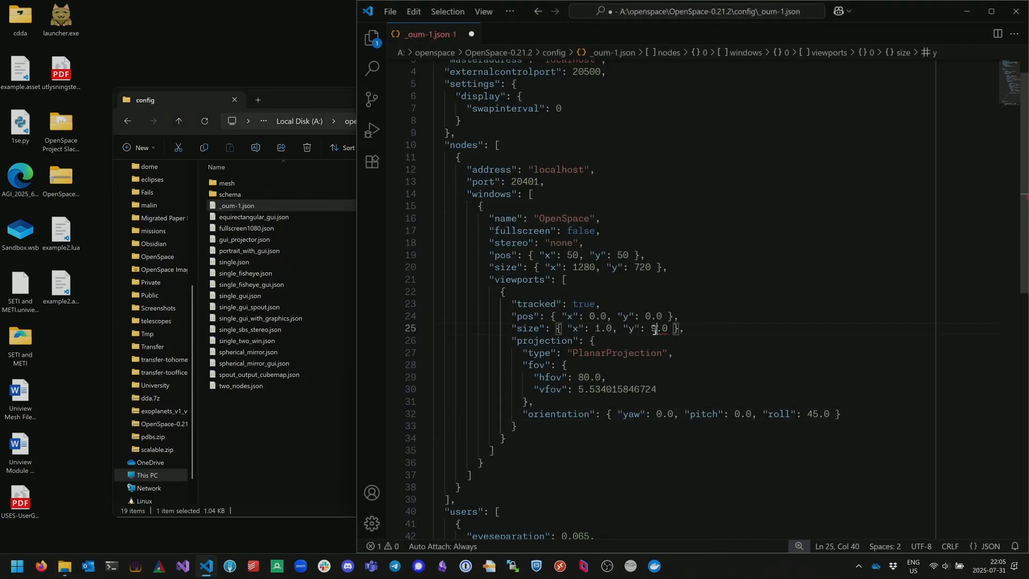
key("Right")
key("shift+Right")
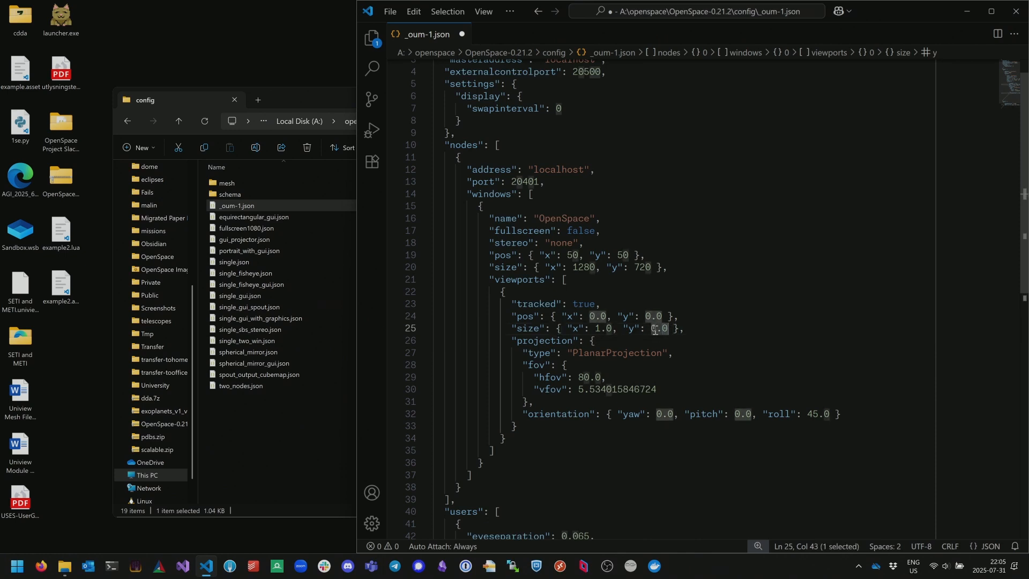
type("75")
key("ctrl+s")
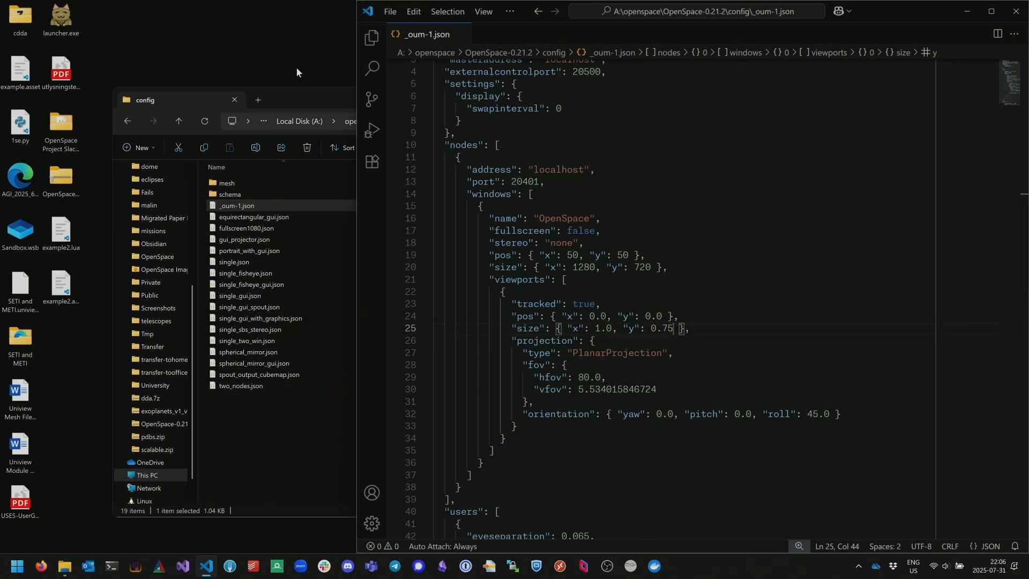
- Launch OpenSpace.exe from the OpenSpace-0.21.2 bin folder and start it with the _oum-1 window configuration
left_click(307, 98)
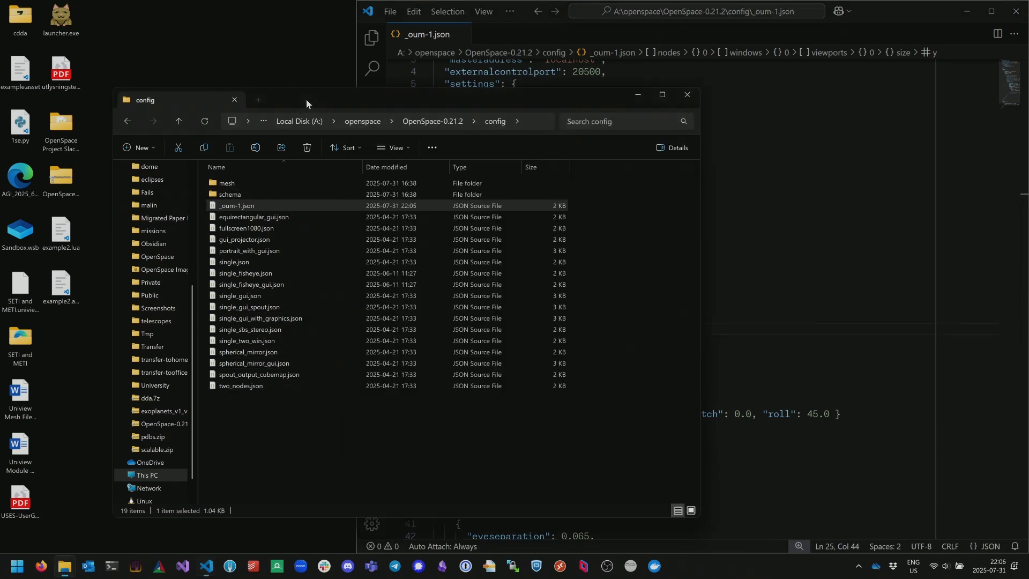
left_click(423, 123)
double_click(278, 178)
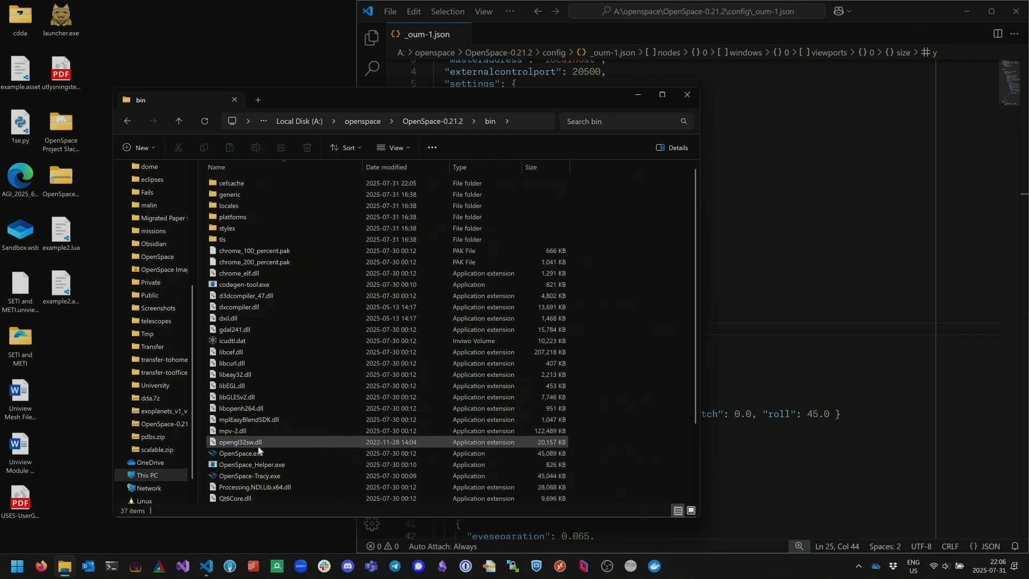
double_click(254, 451)
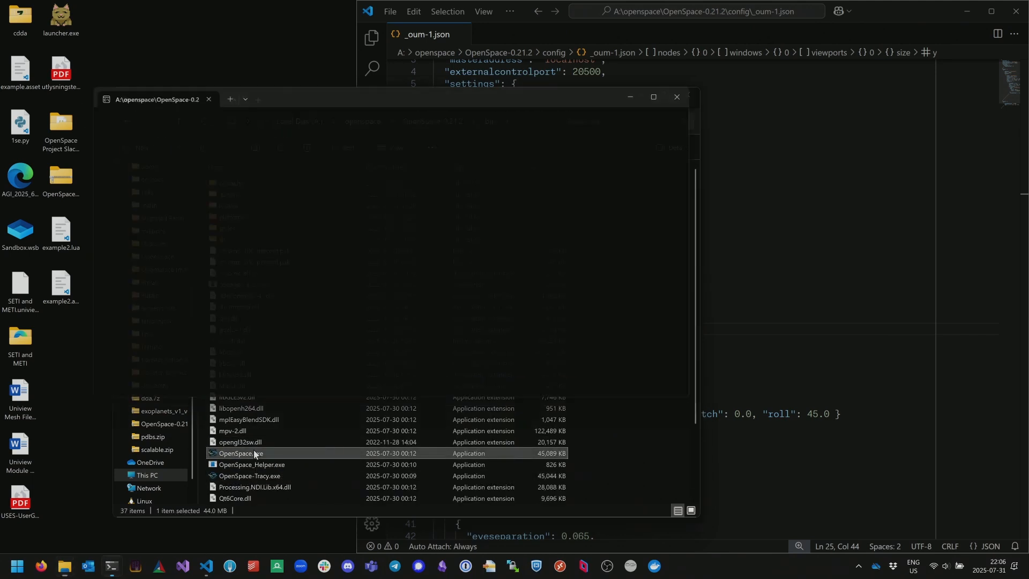
left_click(442, 283)
scroll(458, 361, "down", 5)
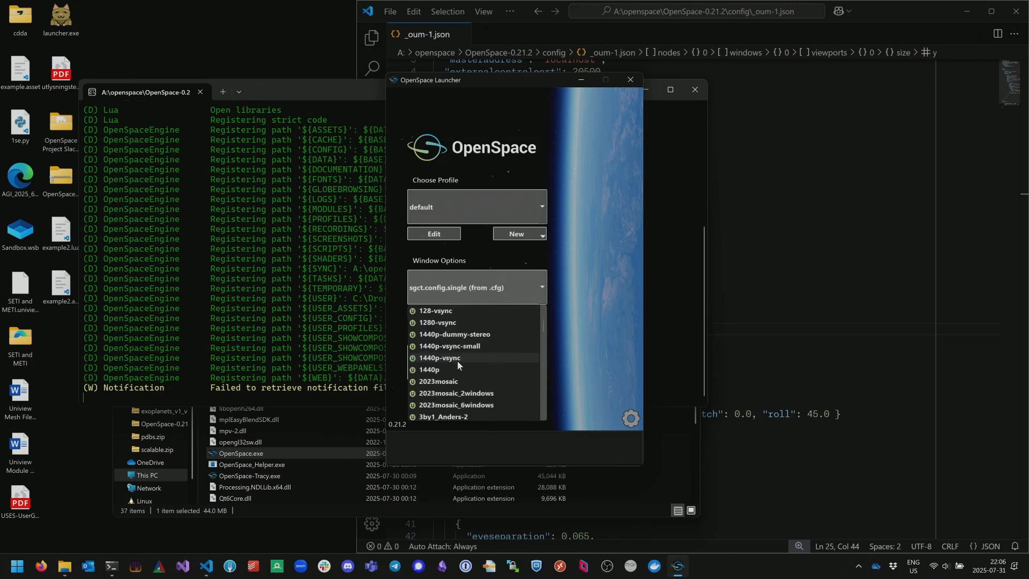
scroll(459, 364, "down", 5)
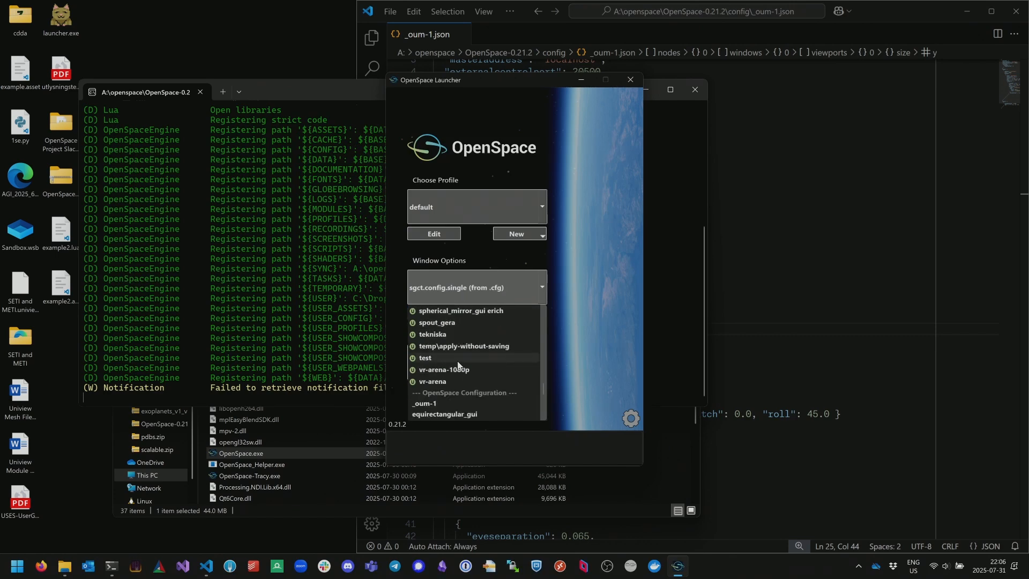
left_click(426, 404)
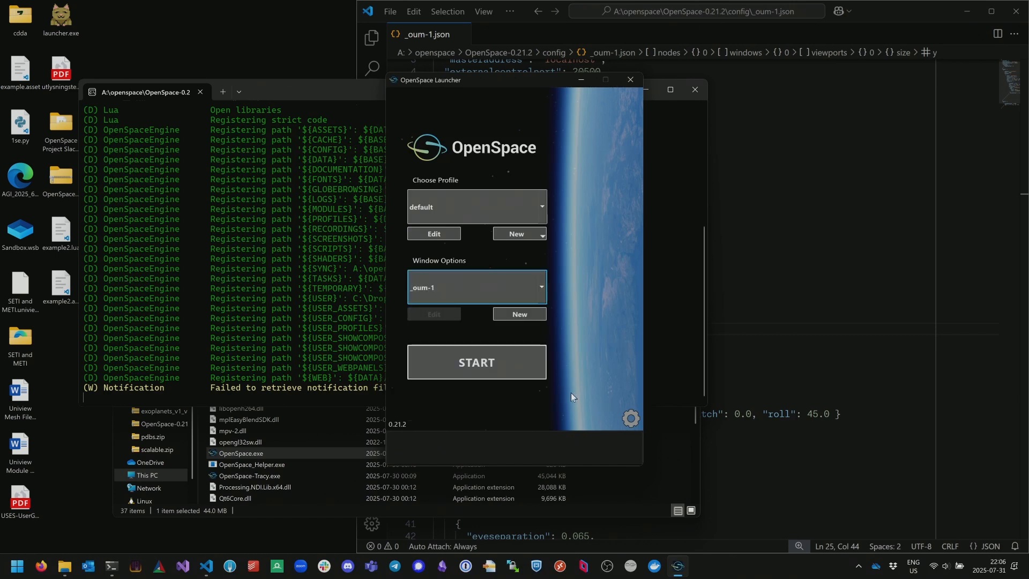
left_click(447, 359)
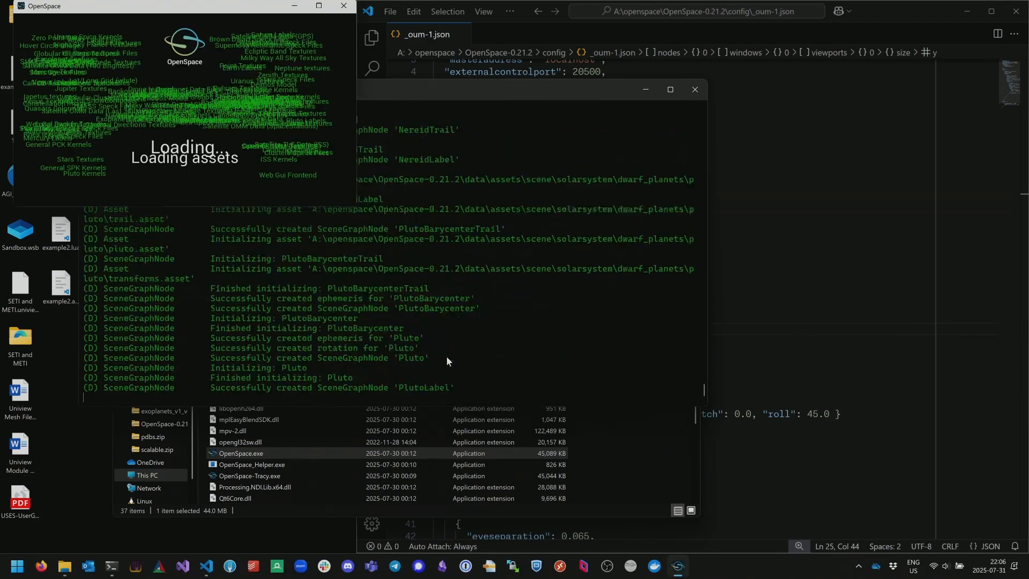
- Inspect the modified configuration by maximizing the OpenSpace window and rotating the Earth view, and shut OpenSpace down
left_click(797, 304)
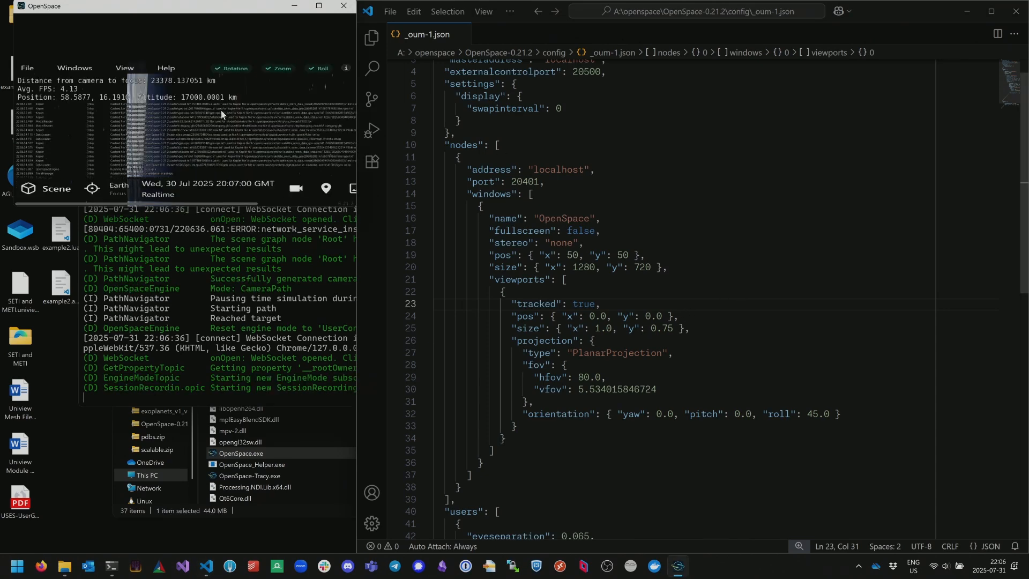
double_click(320, 8)
left_click_drag(500, 420, 0, 352)
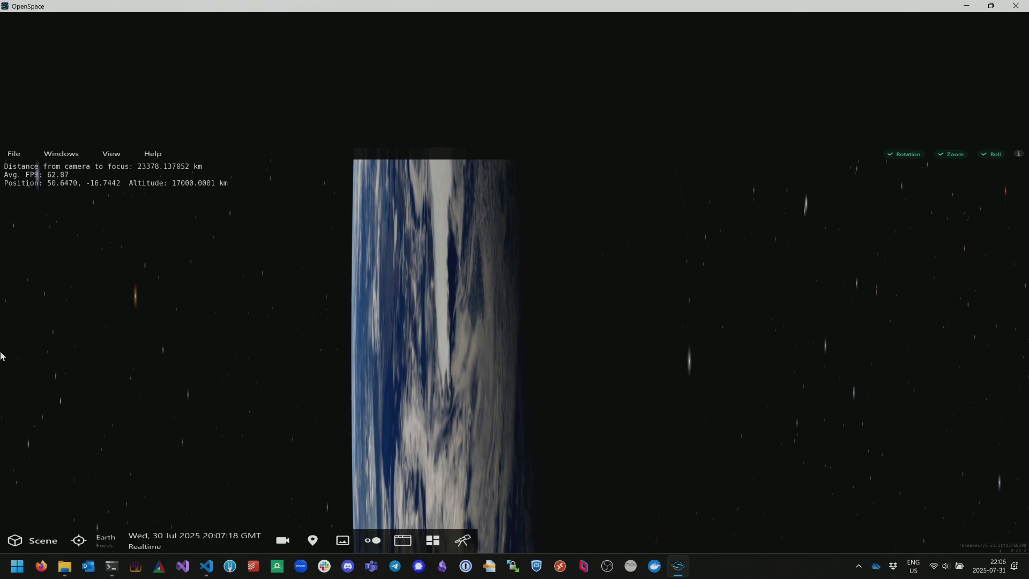
key("Escape")
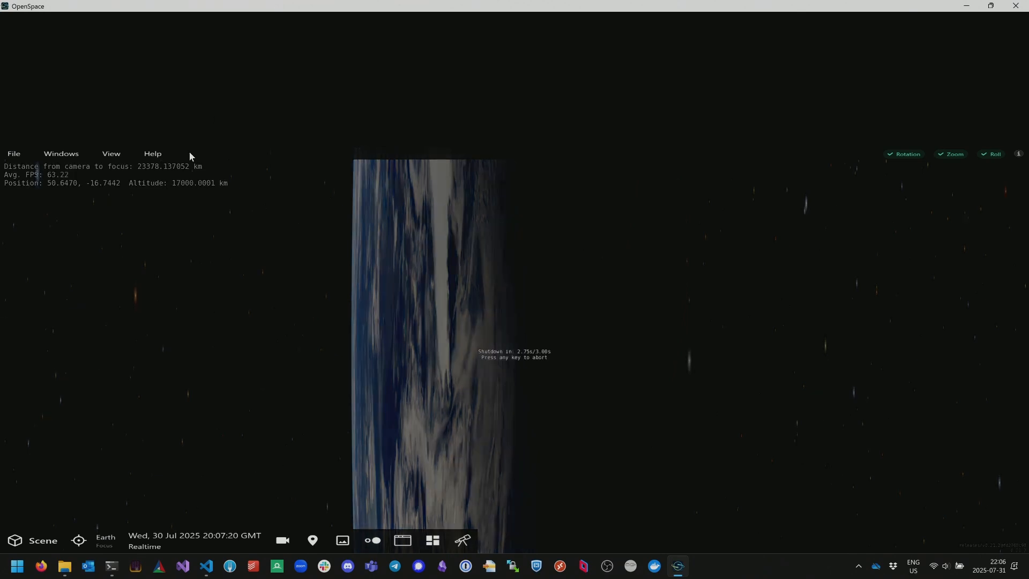
- Undo the accumulated viewport size, field-of-view and roll edits in _oum-1.json, going back to the original configuration
left_click(206, 566)
key("ctrl+z")
key("ctrl+z")
key("ctrl+z")
key("ctrl+z")
key("ctrl+z")
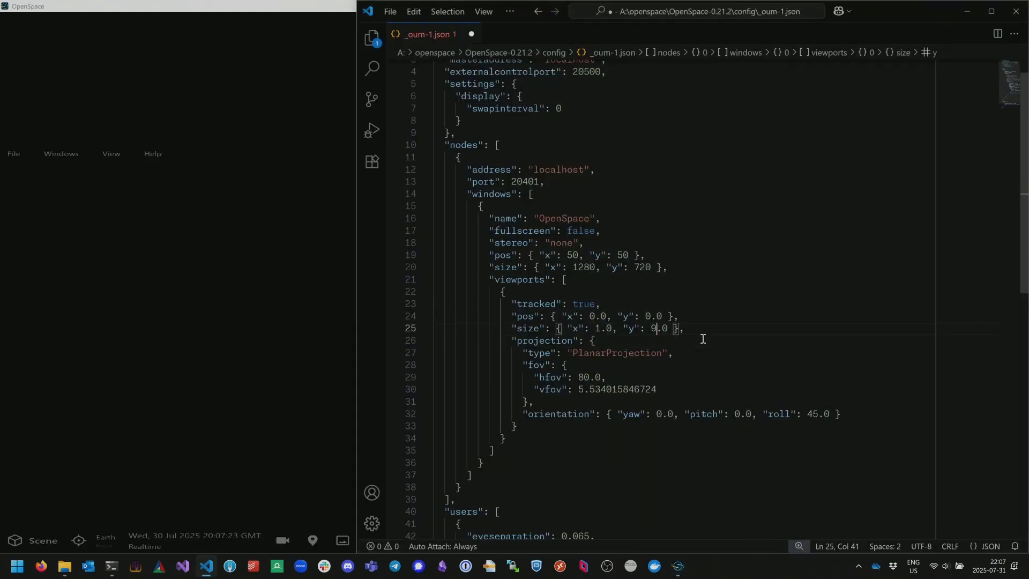
key("ctrl+z")
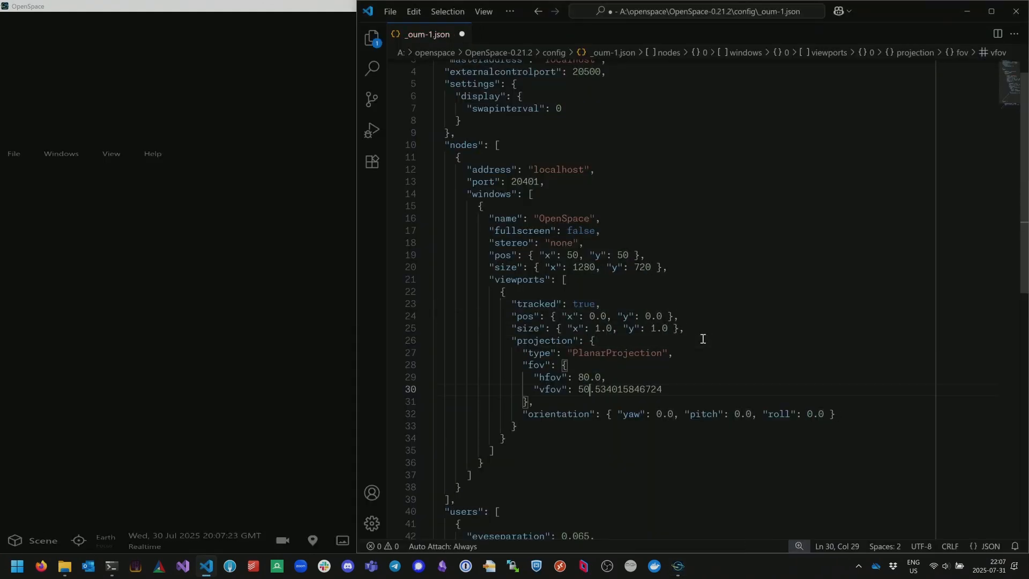
key("ctrl+z")
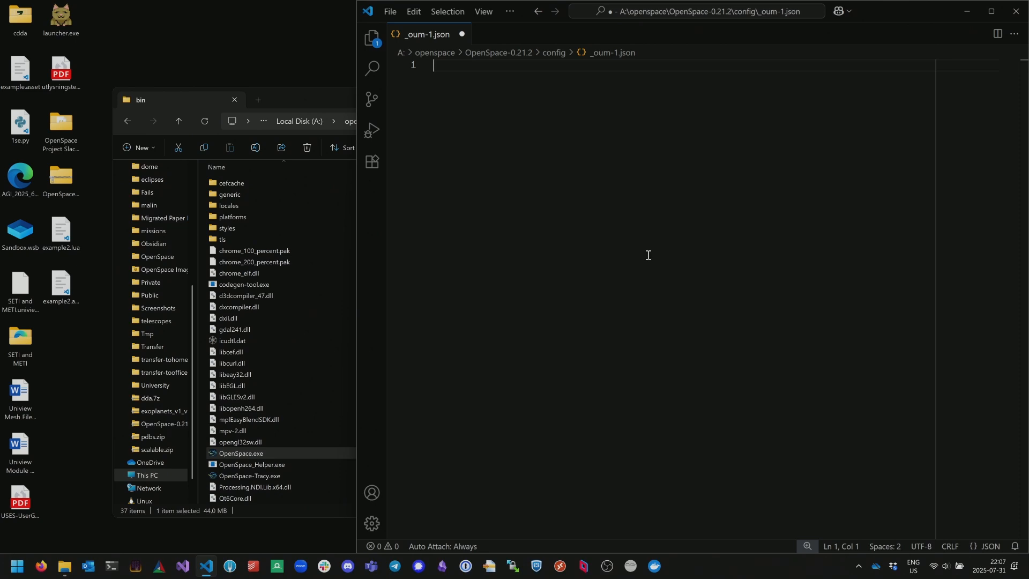
key("ctrl+y")
scroll(606, 157, "up", 1)
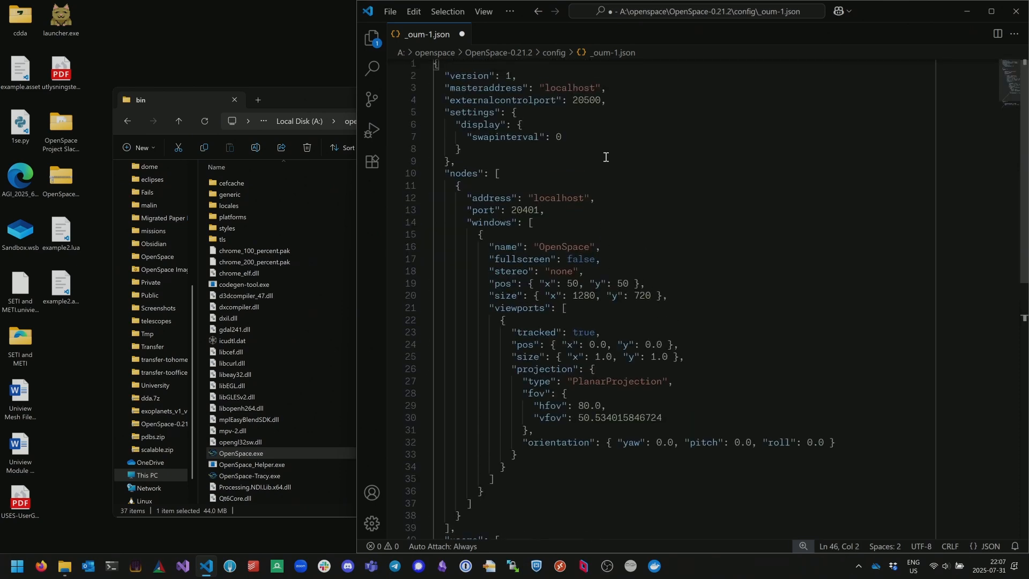
- Switch to Firefox and open the SGCT documentation at sgct.readthedocs.io
left_click(41, 566)
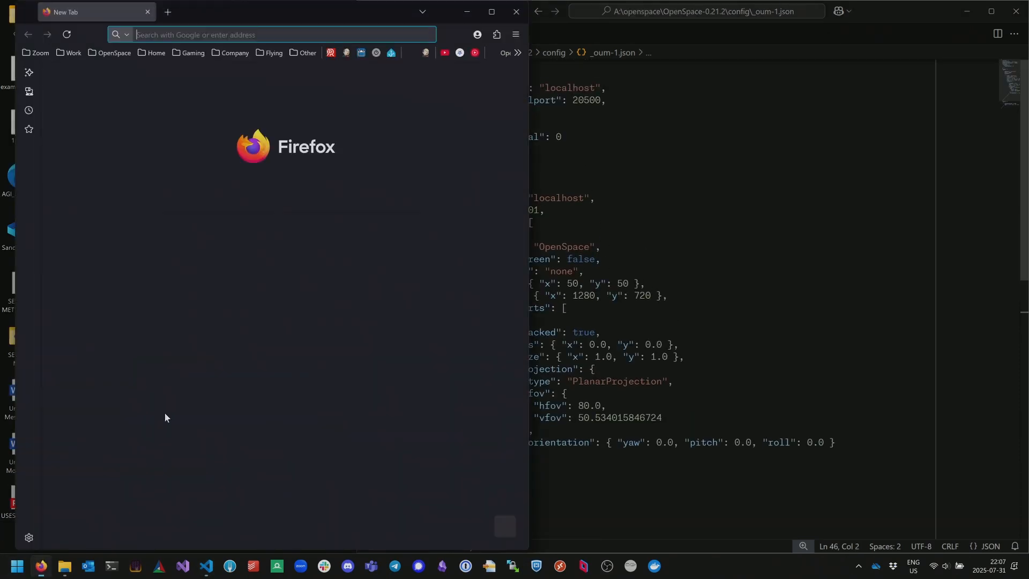
type("sgct.")
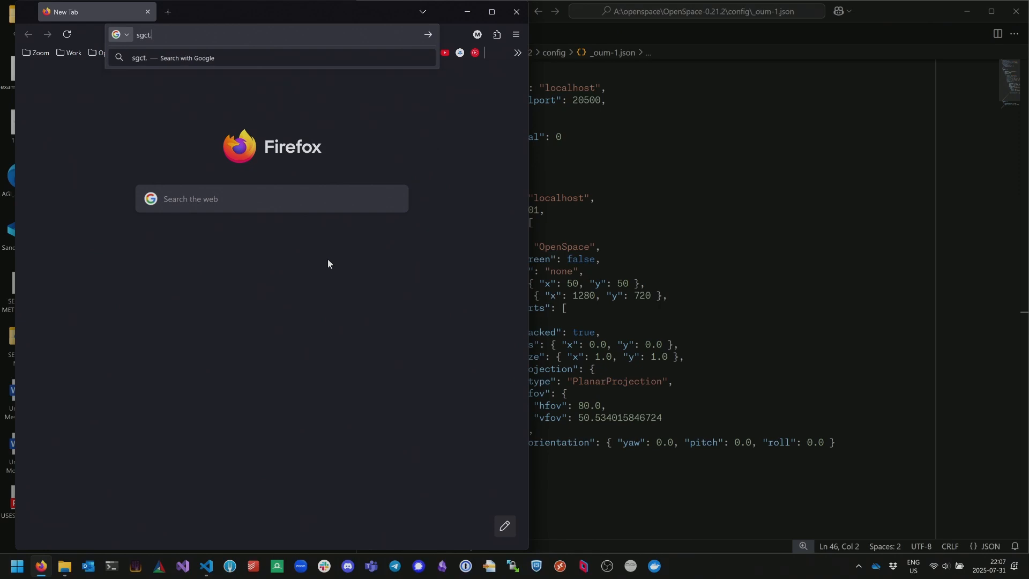
type("readthedocs.io")
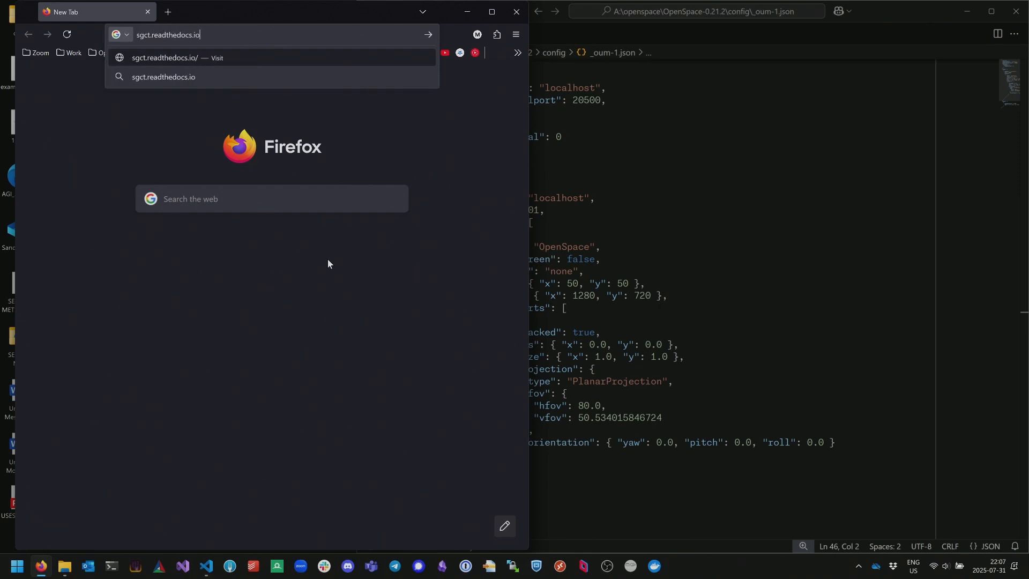
key("Return")
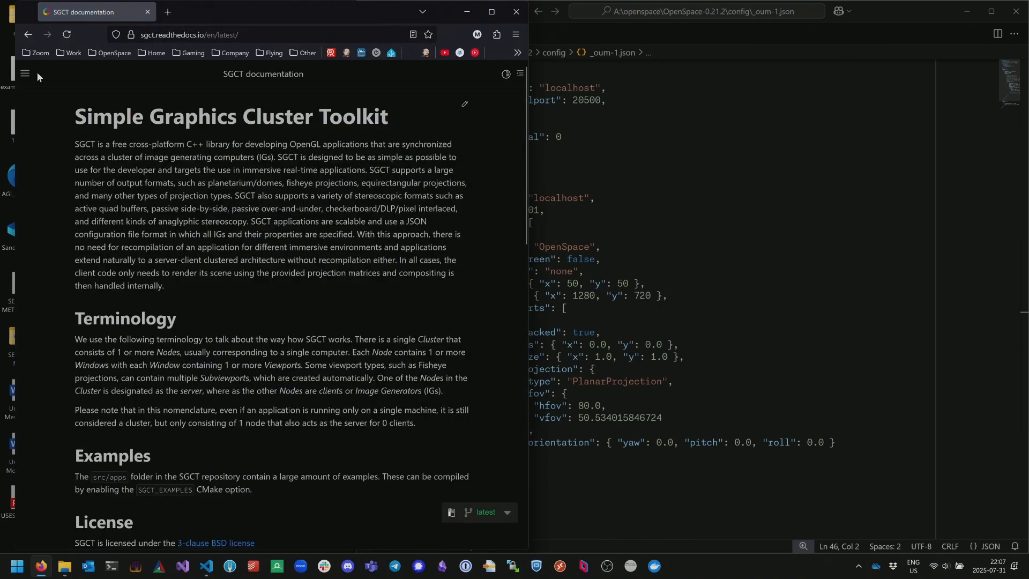
- Open the Configuration files page of the SGCT documentation, widen the browser window and return to the code editor
left_click(25, 75)
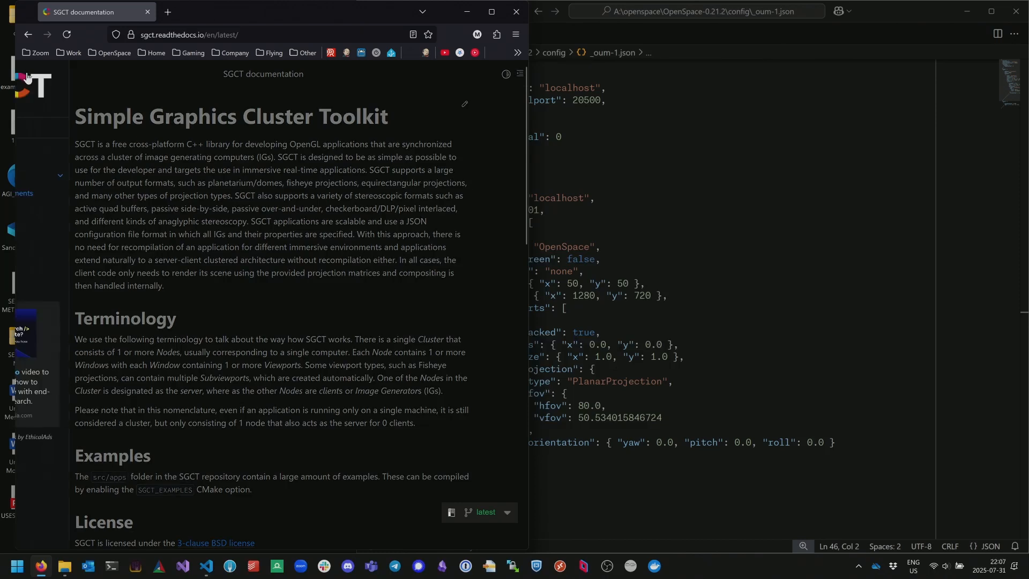
left_click(53, 180)
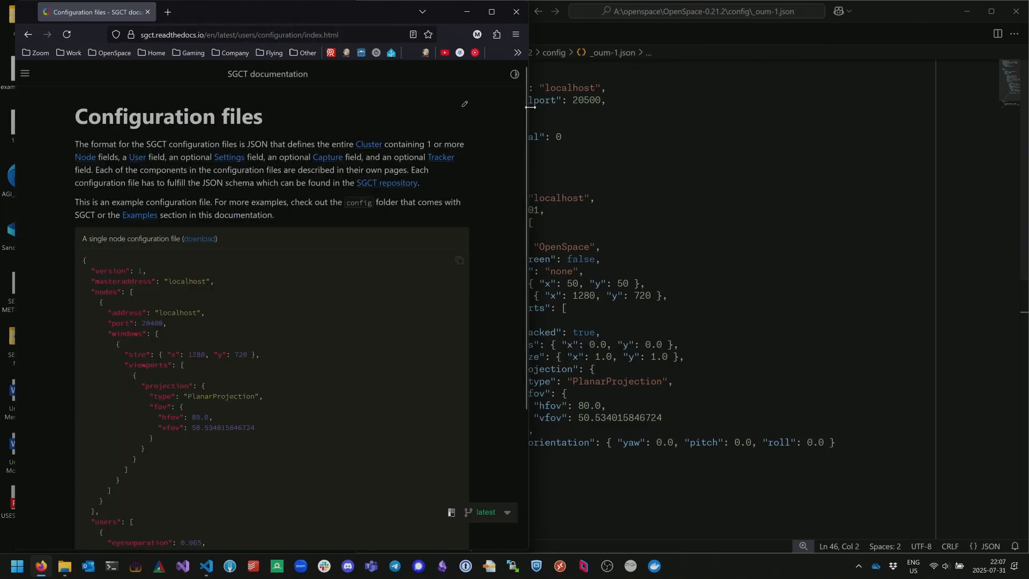
left_click_drag(528, 139, 795, 139)
left_click(863, 194)
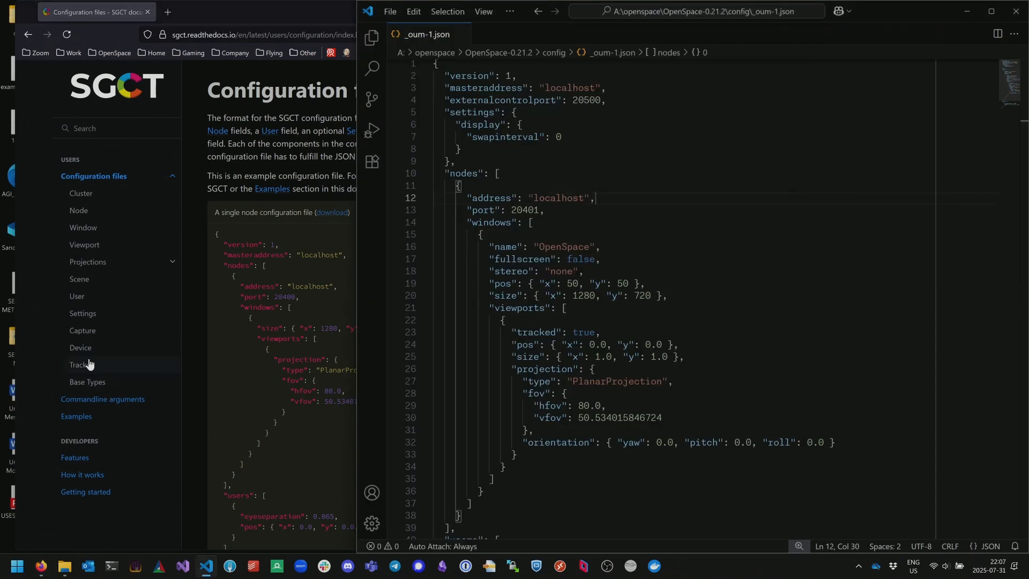
- Open the Window page of the SGCT documentation, find "stereo" on it and look through the available stereo modes
left_click(88, 230)
scroll(413, 293, "down", 1)
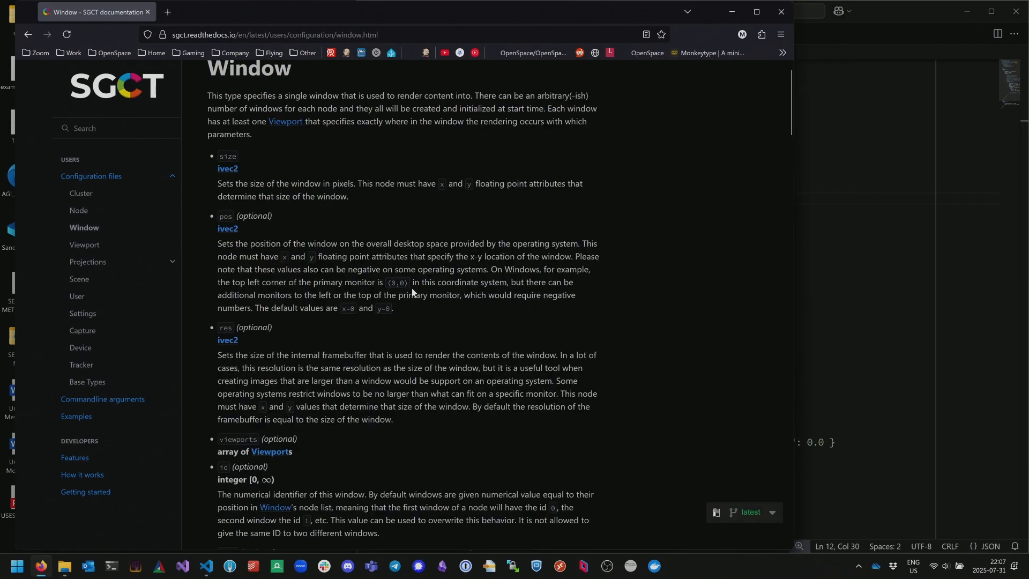
key("ctrl+f")
type("stereo")
scroll(411, 287, "down", 4)
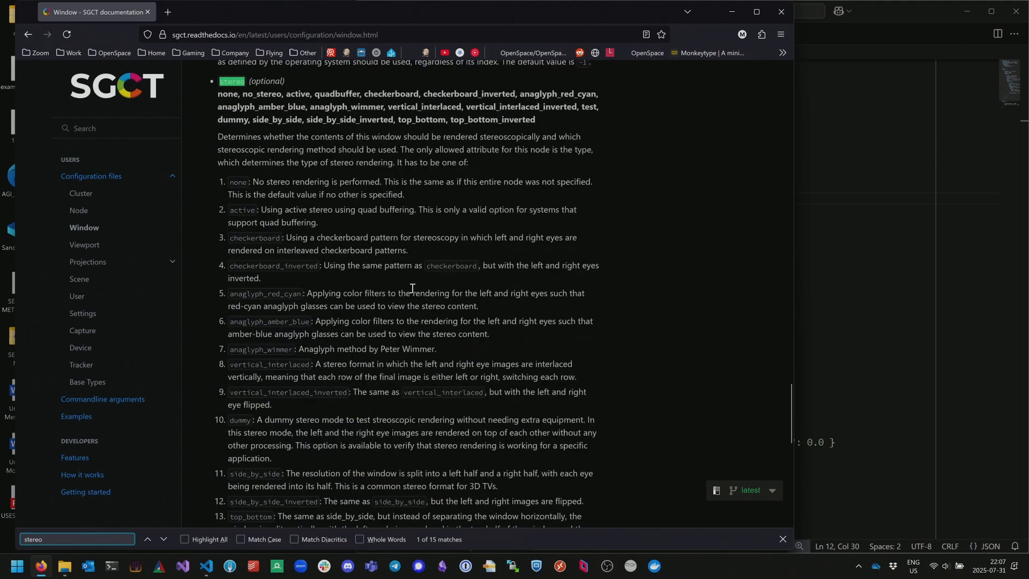
scroll(412, 288, "down", 3)
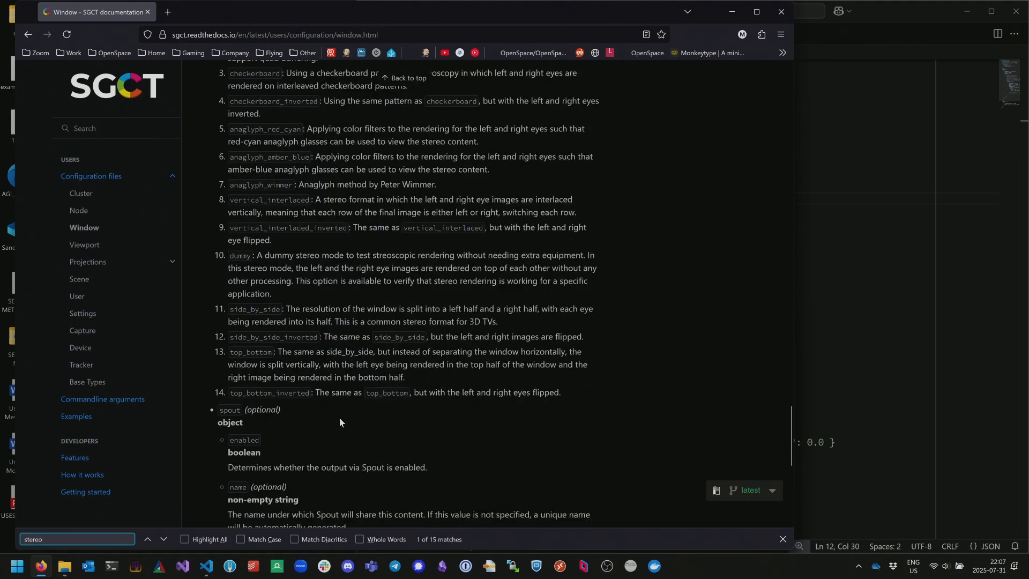
scroll(340, 416, "up", 4)
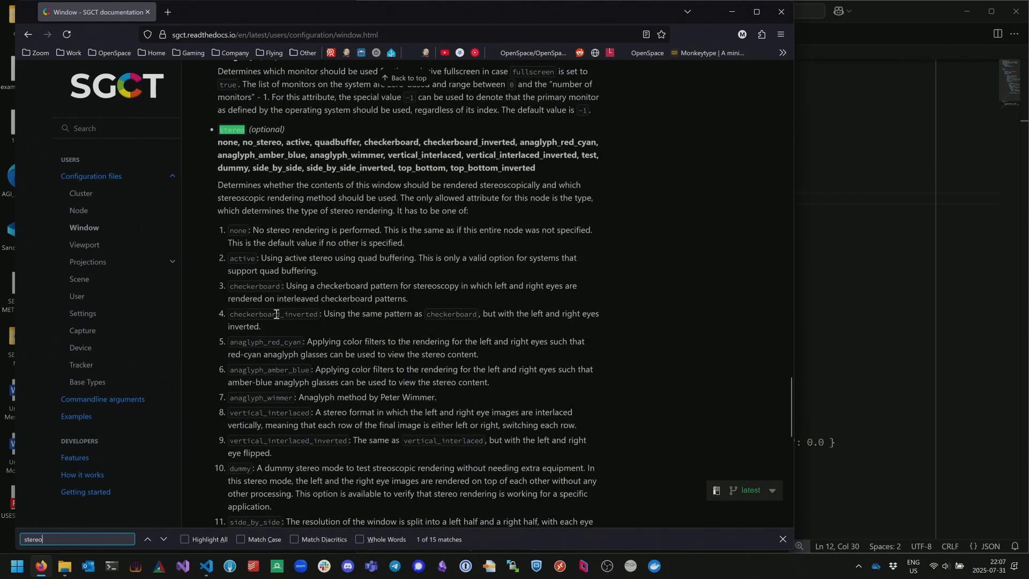
- Copy the anaglyph_red_cyan mode name from the documentation, set it as the window's stereo value in _oum-1.json and save the file
double_click(272, 346)
key("ctrl+c")
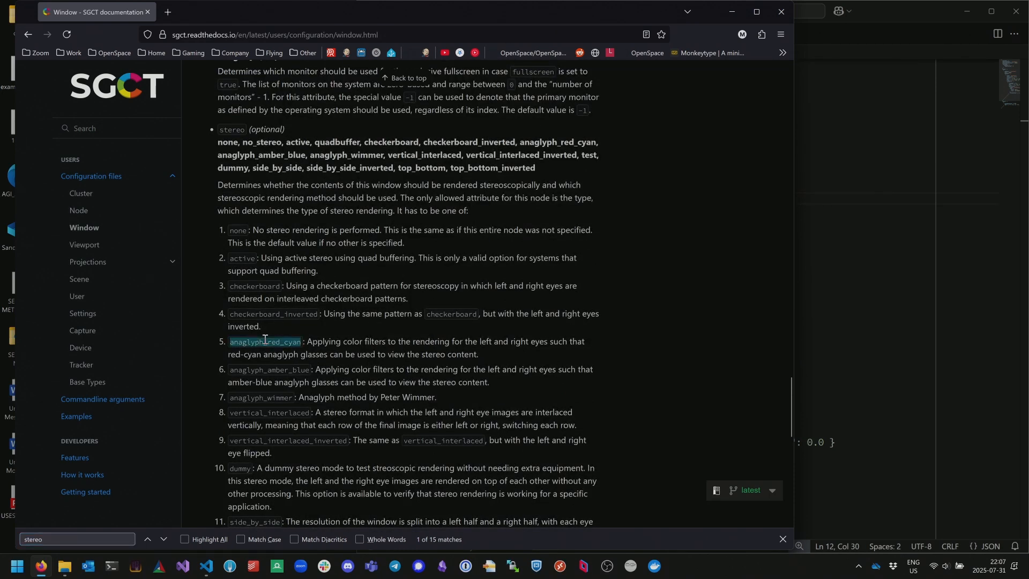
left_click(908, 236)
double_click(562, 272)
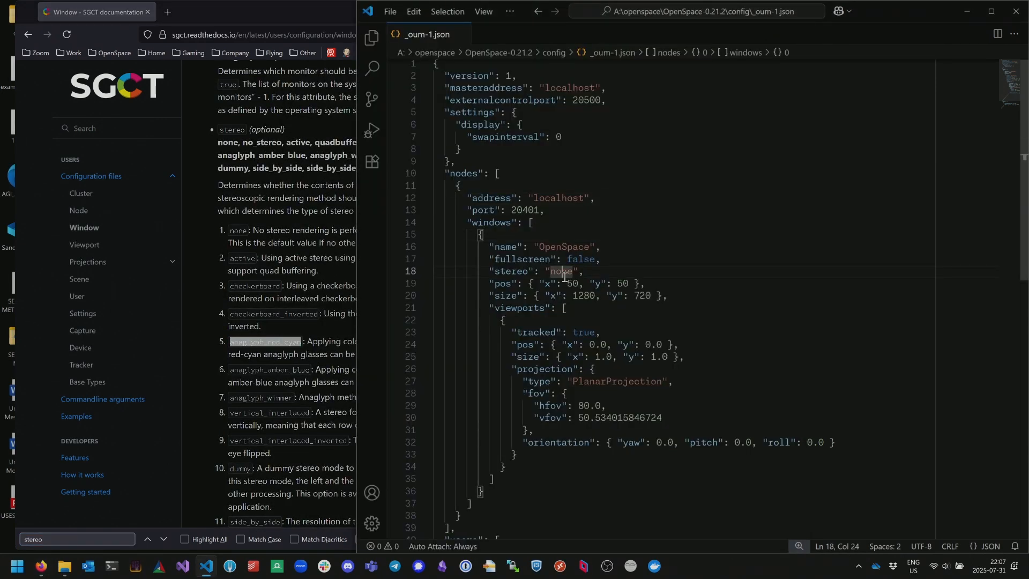
key("ctrl+v")
key("ctrl+s")
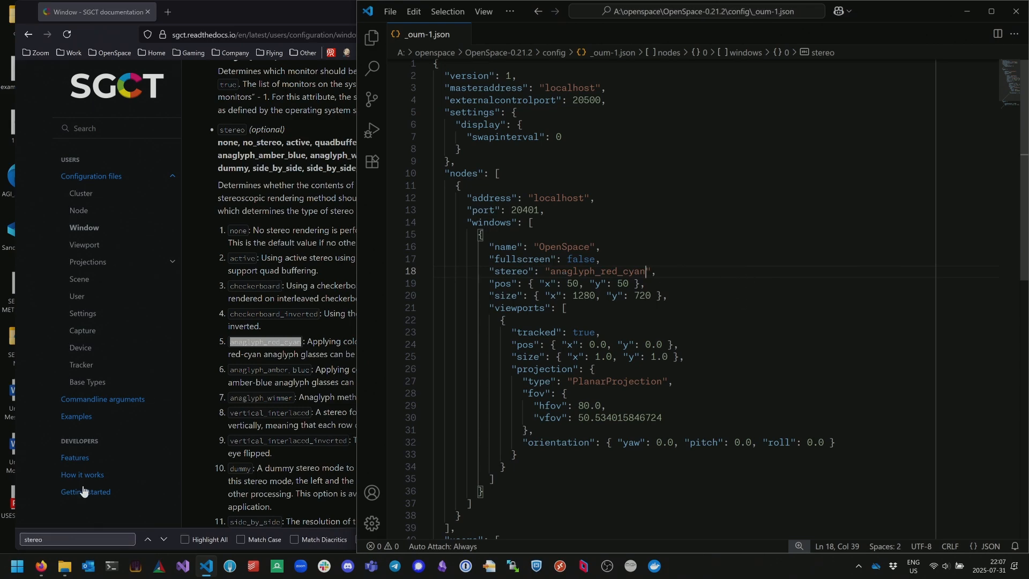
- Run OpenSpace.exe from the bin folder again and start it from the launcher to try the stereo setting
key("alt+Tab")
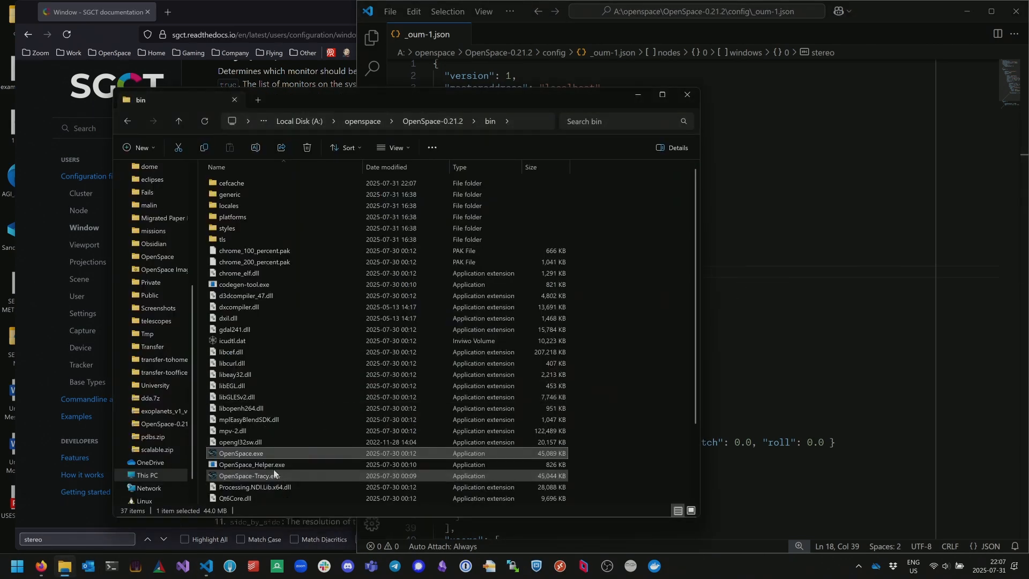
double_click(262, 452)
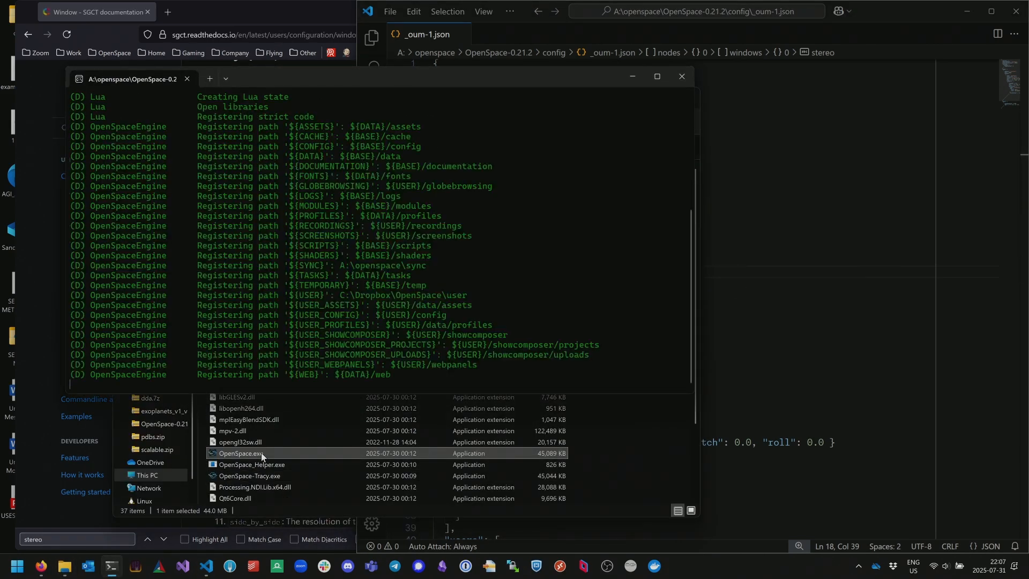
left_click(464, 370)
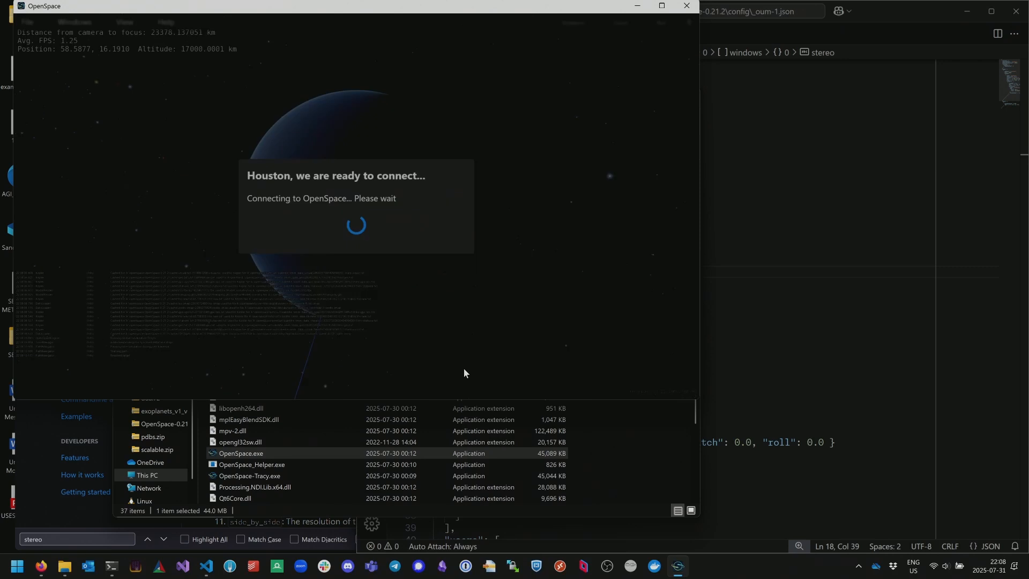
- Open OpenSpace's Settings panel and search the settings for "stereo"
left_click(75, 22)
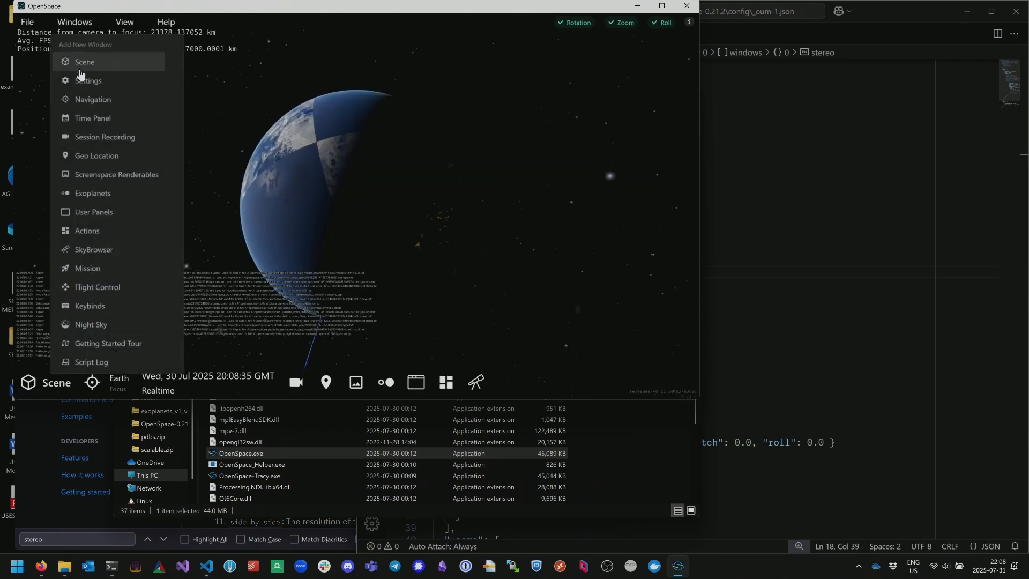
left_click(83, 64)
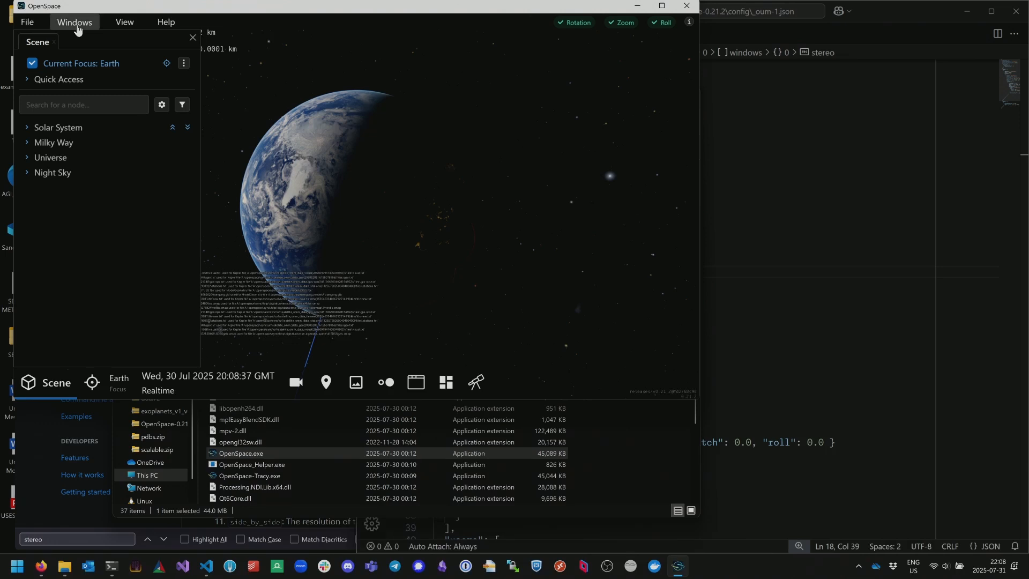
left_click(75, 22)
left_click(78, 90)
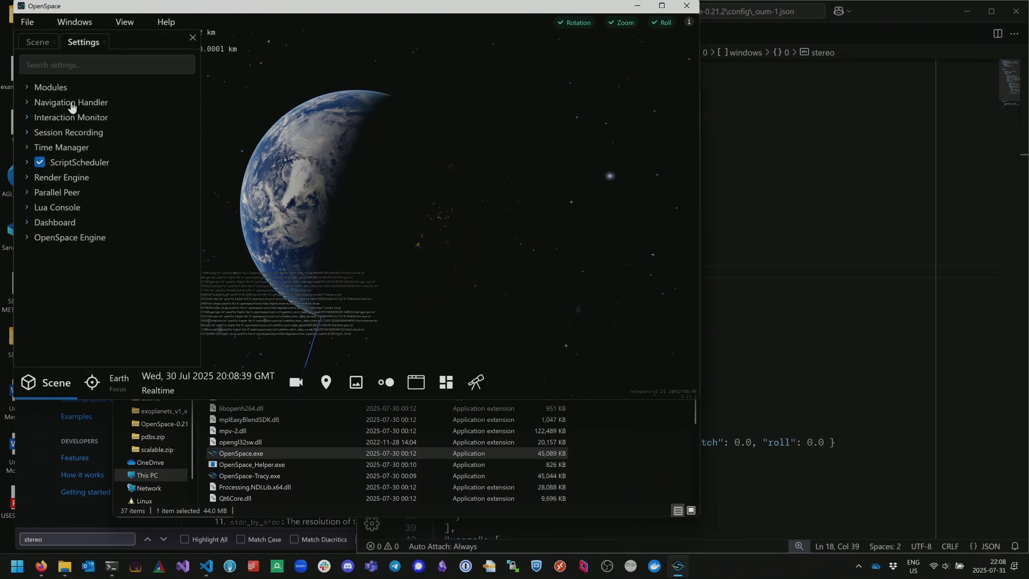
left_click(69, 65)
type("stereo")
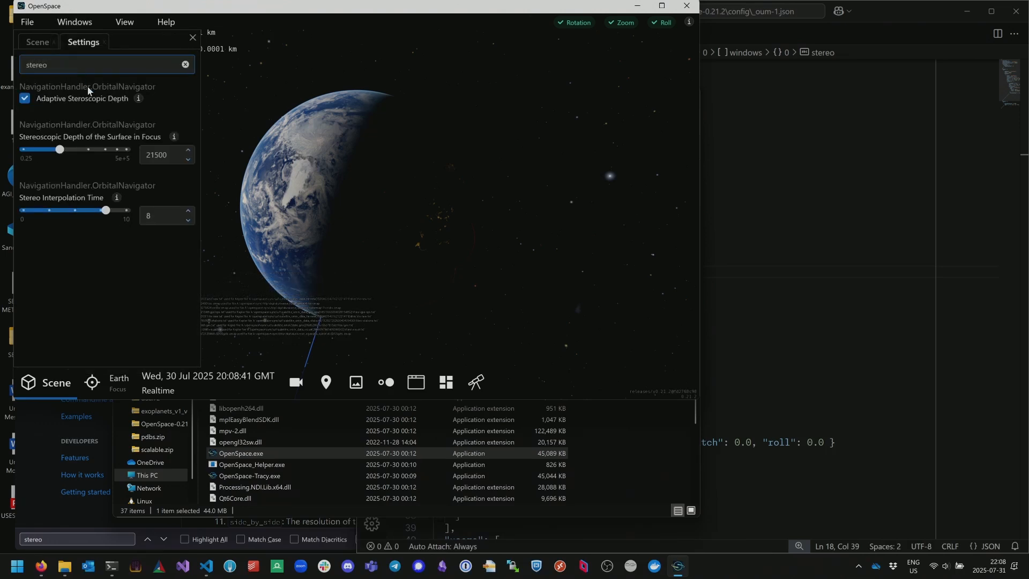
- Set the Stereoscopic Depth of the Surface in Focus to 5 and close the panel
double_click(155, 149)
type("5")
key("Return")
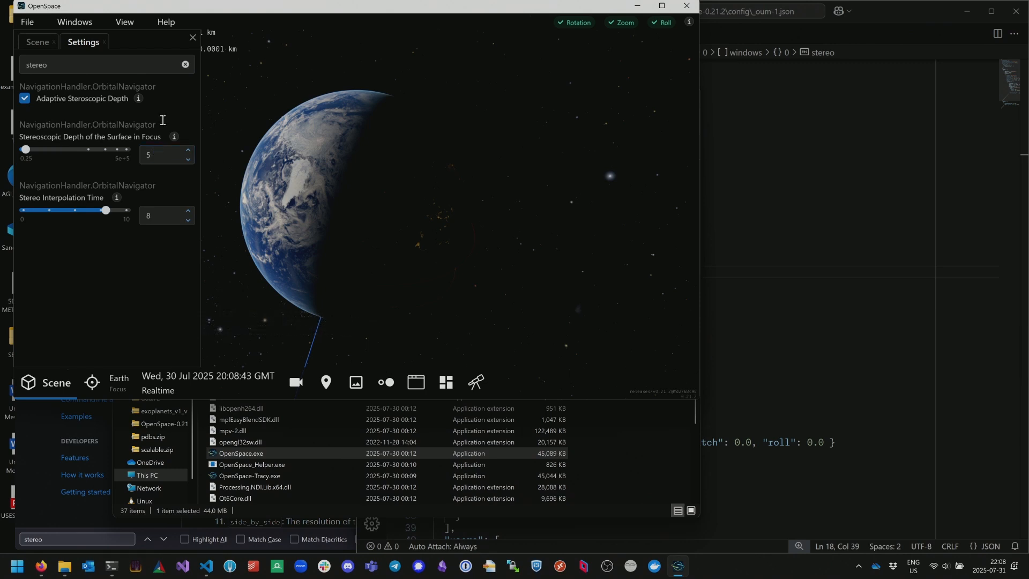
left_click(192, 38)
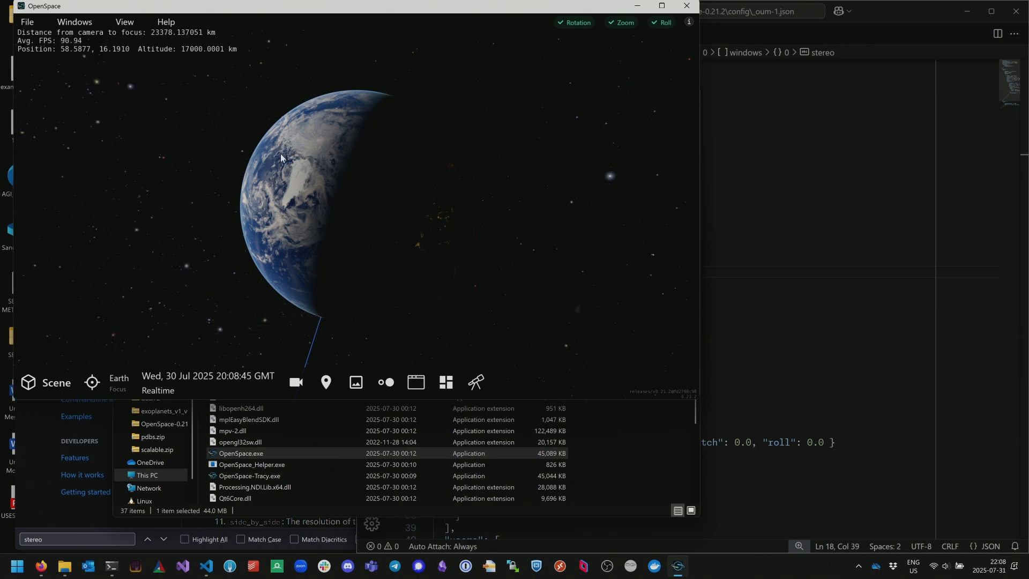
- Inspect the anaglyph rendering by rotating around Earth and zooming out to the planet orbits, and shut OpenSpace down
left_click_drag(368, 192, 546, 92)
left_click_drag(424, 214, 395, 487)
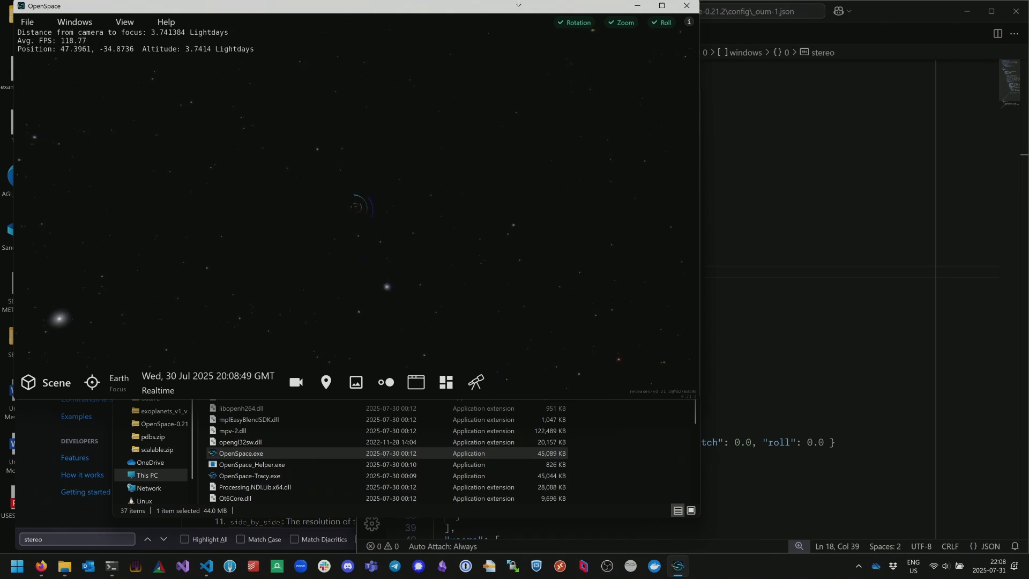
left_click_drag(409, 240, 496, 2)
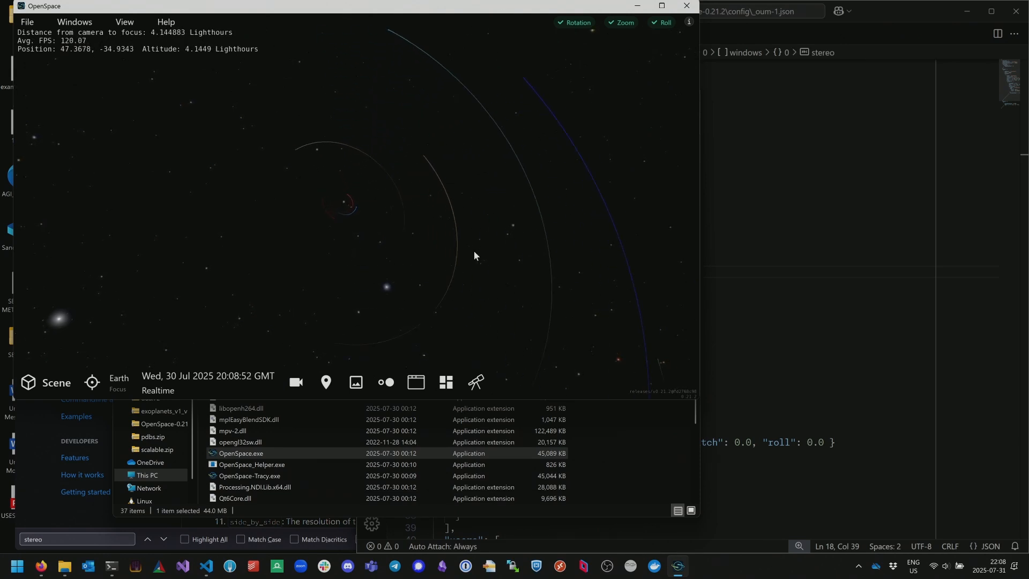
left_click_drag(474, 249, 209, 85)
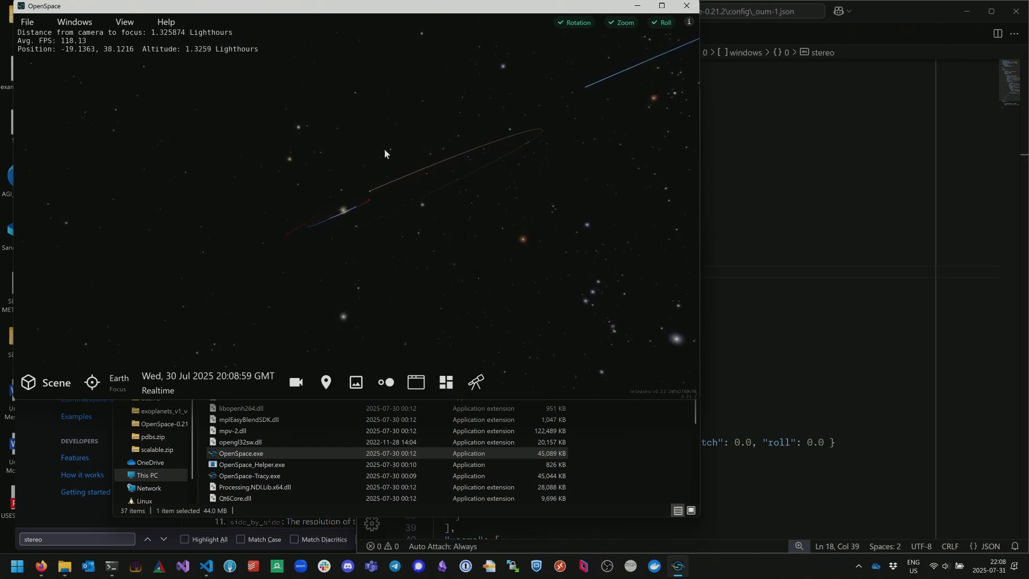
key("Escape")
- Set the window's stereo value back to none in _oum-1.json
left_click(768, 277)
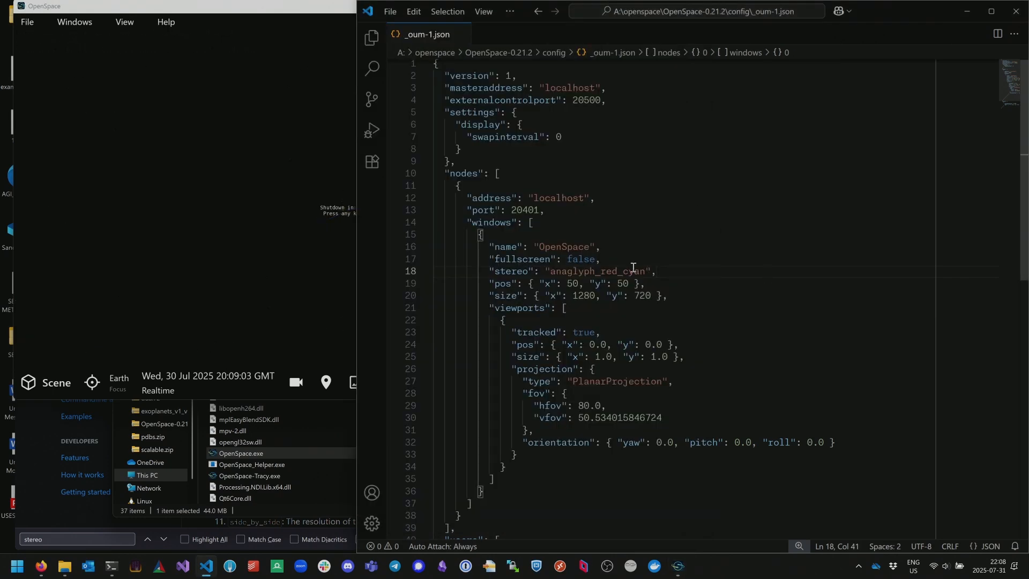
double_click(570, 271)
key("BackSpace")
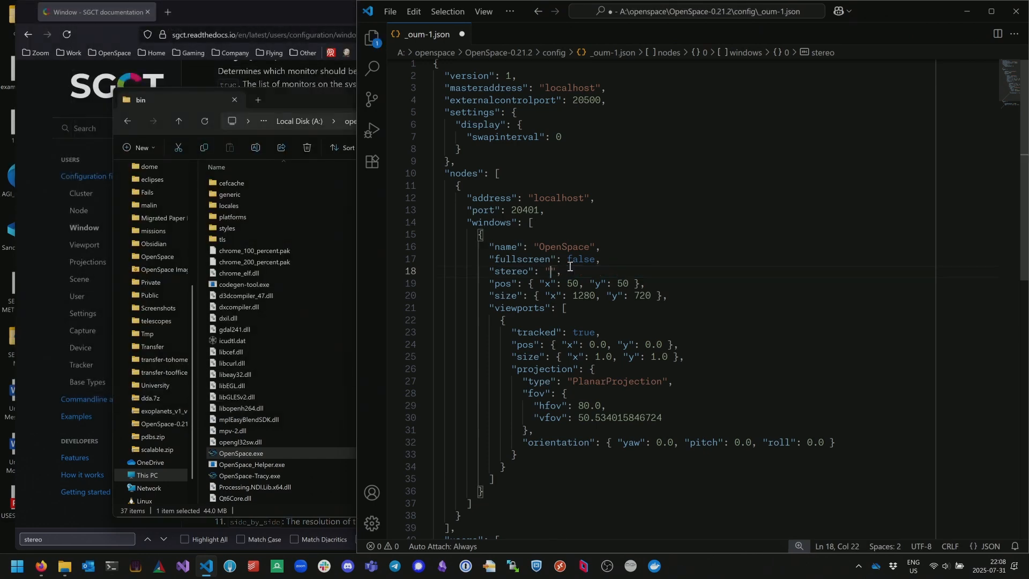
type("none")
left_click(683, 295)
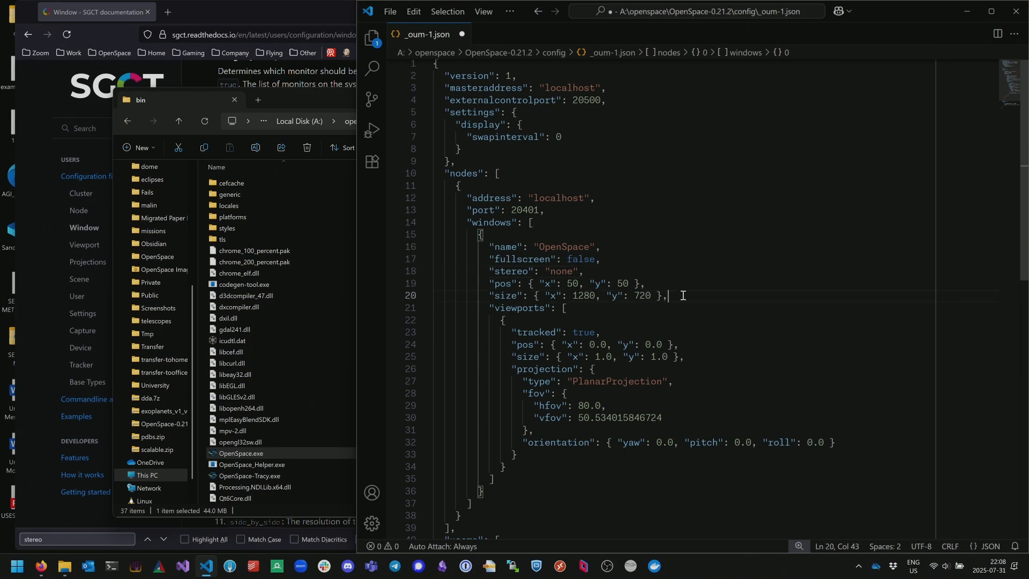
- Switch to the presentation's desktop and advance to the slide "Flatscreen Example with internal 8K resolution"
key("ctrl+super+Left")
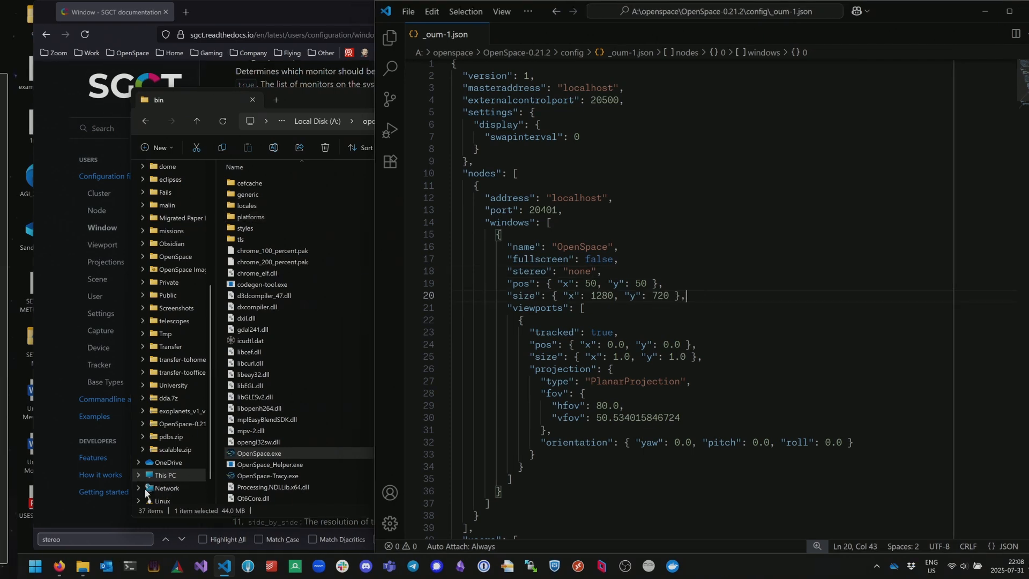
key("Right")
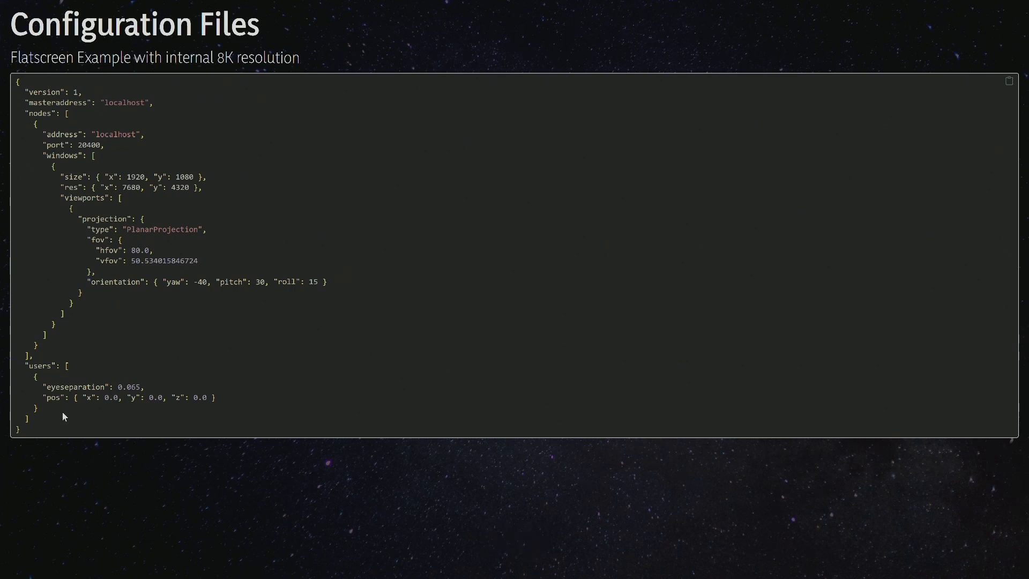
- Look ahead to the slide "Flatscreen Example with Red/Cyan Anaglyph Stereo" and return to the internal 8K resolution slide
key("Right")
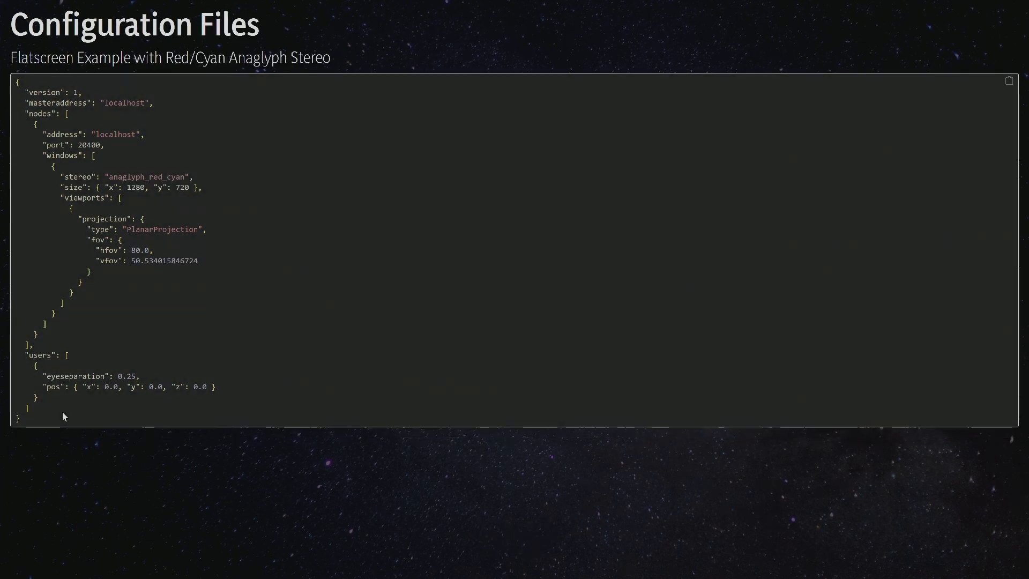
key("Right")
key("Left")
key("Left")
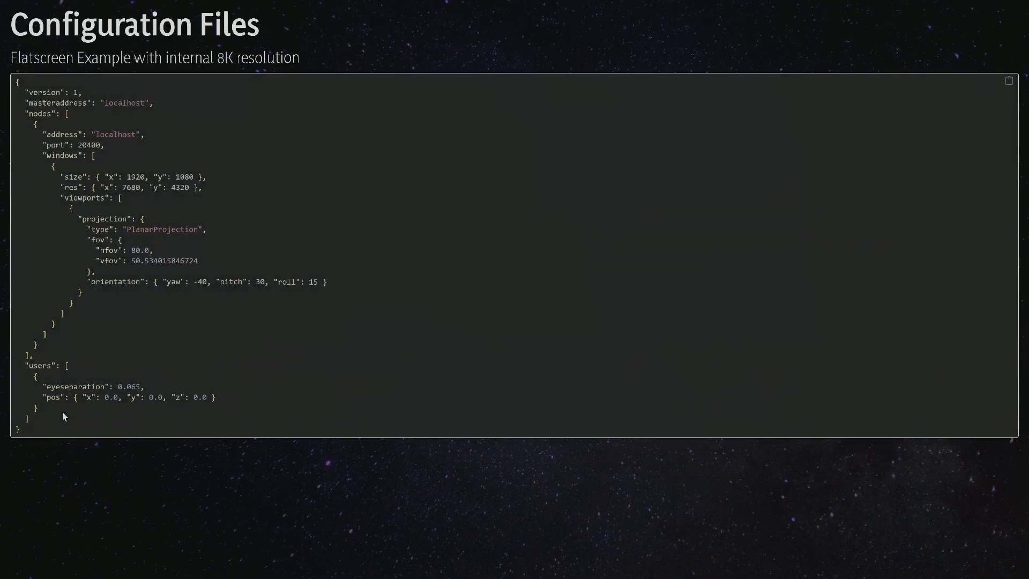
- Switch to the editor's desktop and open single_fisheye.json from A:\openspace\OpenSpace-0.21.2\config, browsing in a separate File Explorer tab
key("ctrl+super+Right")
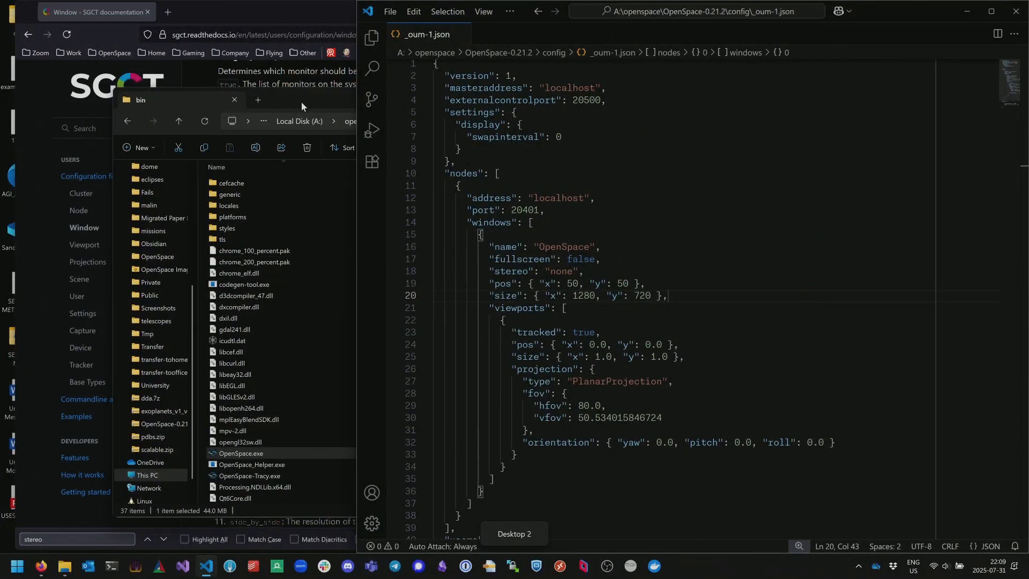
left_click(259, 99)
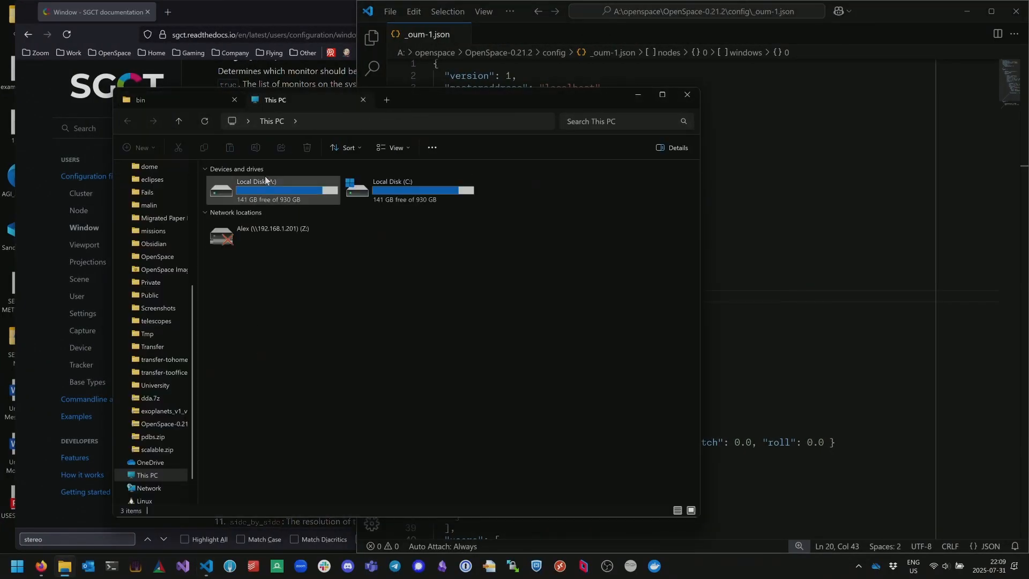
double_click(281, 182)
double_click(261, 194)
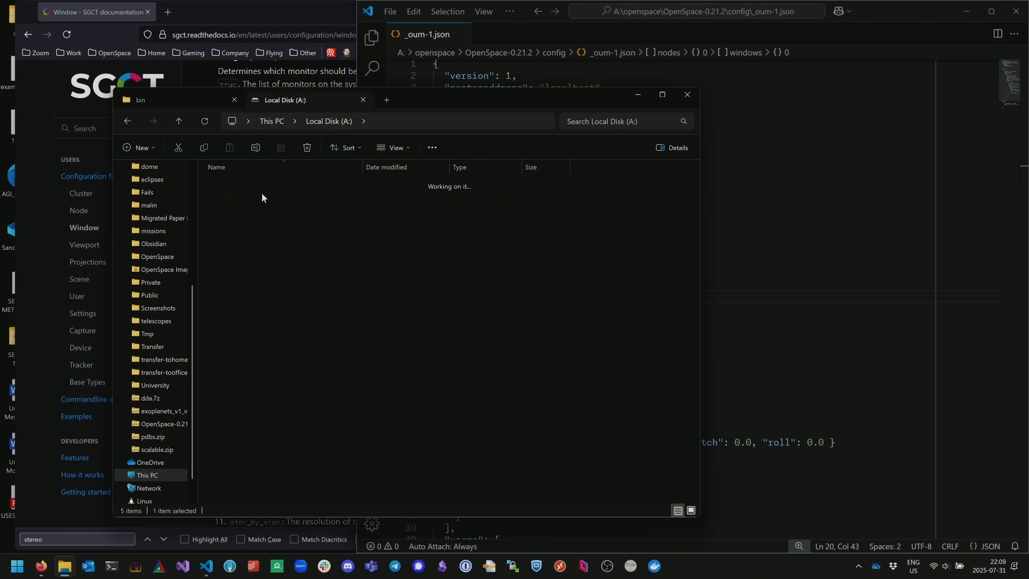
key("Down")
key("Down")
key("Down")
key("Return")
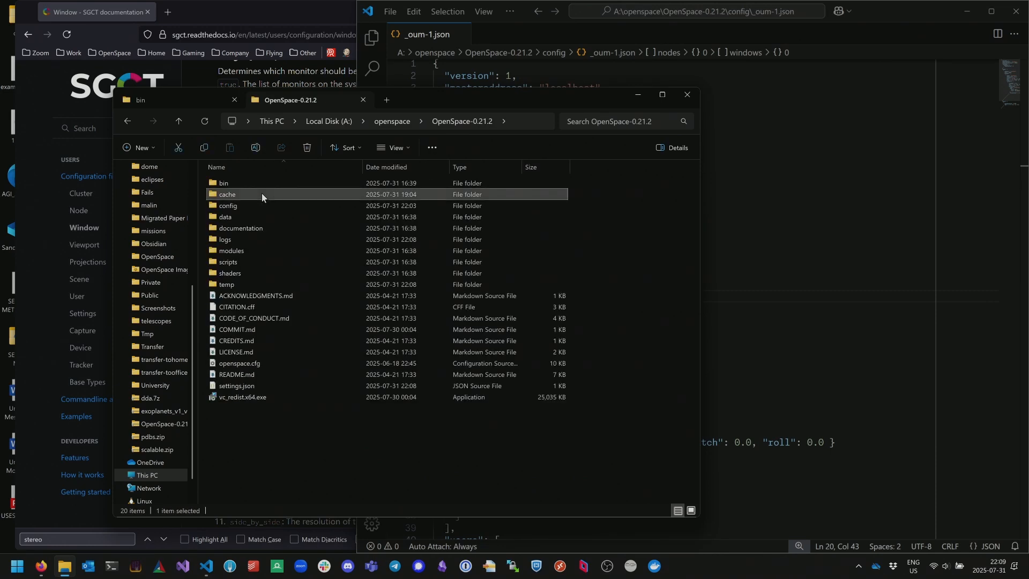
key("Down")
key("Return")
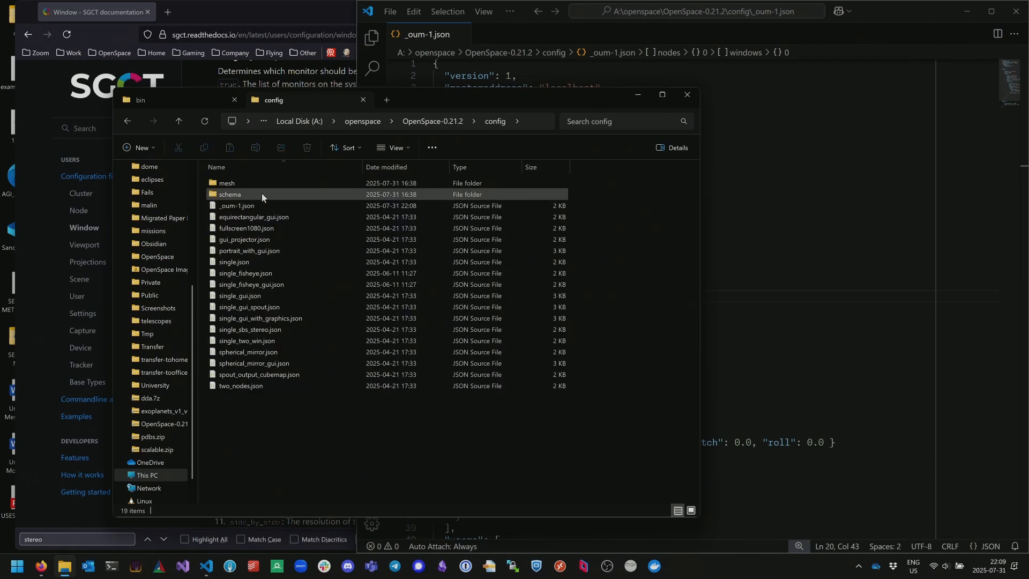
left_click(240, 273)
double_click(240, 273)
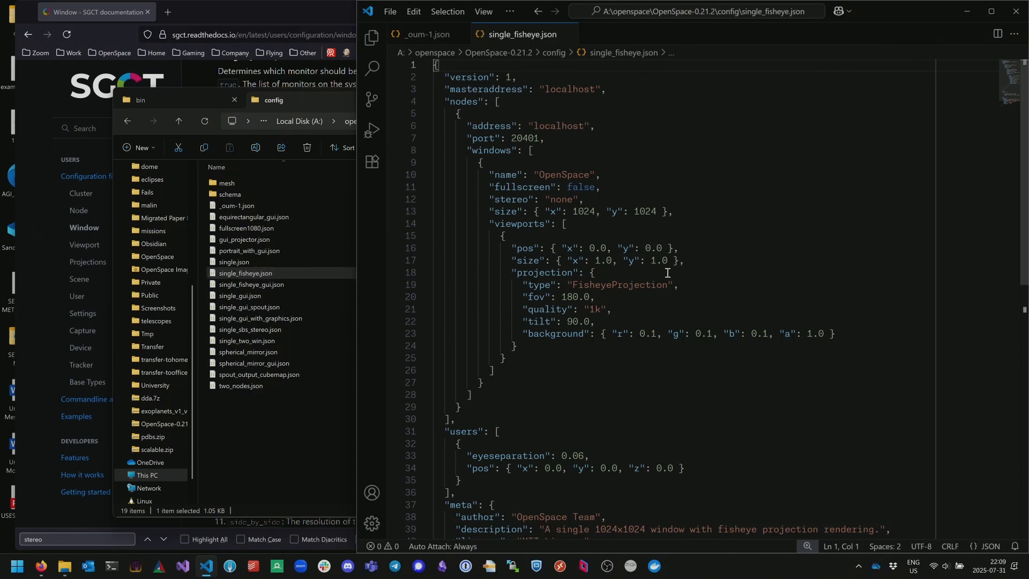
- Replace the entire contents of _oum-1.json with a copy of the single_fisheye.json configuration
left_click(668, 272)
key("ctrl+a")
key("ctrl+c")
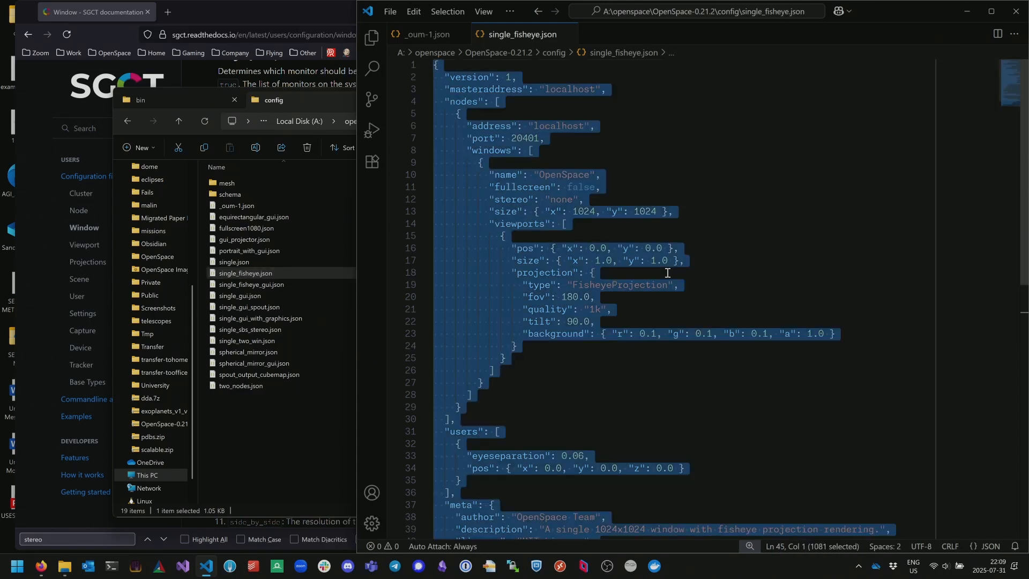
left_click(428, 35)
key("ctrl+a")
key("ctrl+v")
scroll(564, 225, "up", 4)
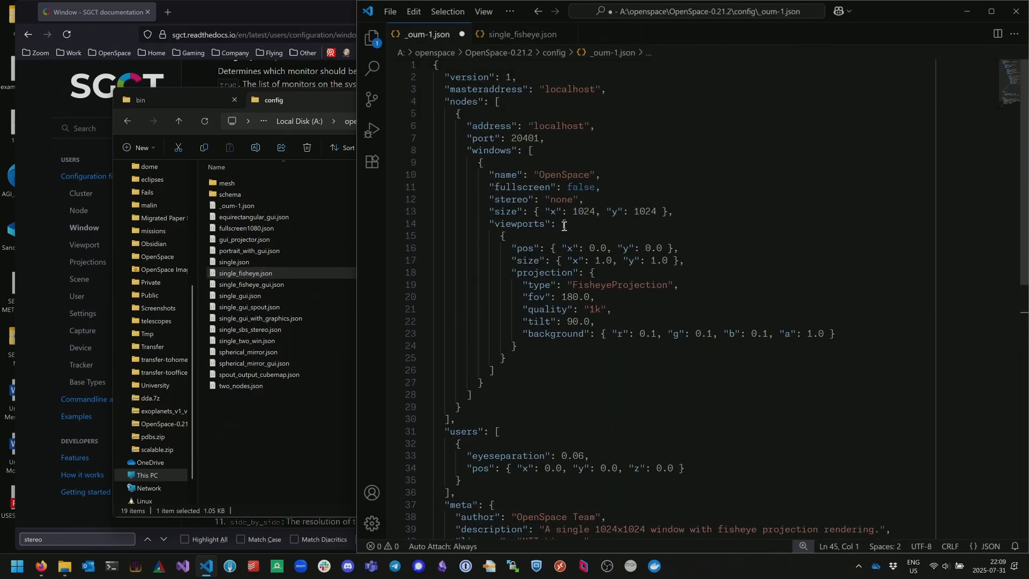
- Set the fisheye projection's quality to 2k in _oum-1.json
double_click(618, 288)
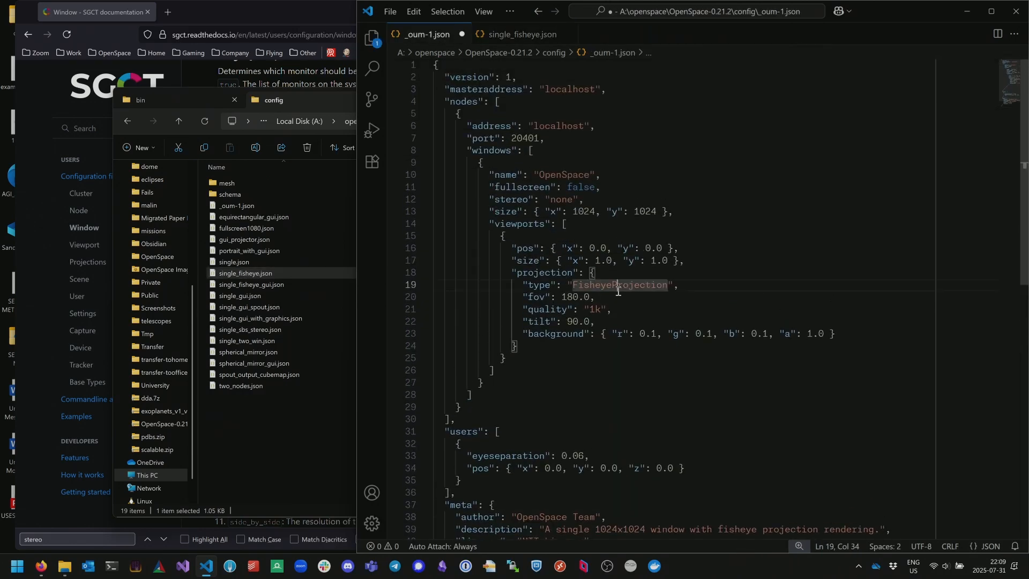
left_click(590, 319)
key("Up")
key("Delete")
type("2")
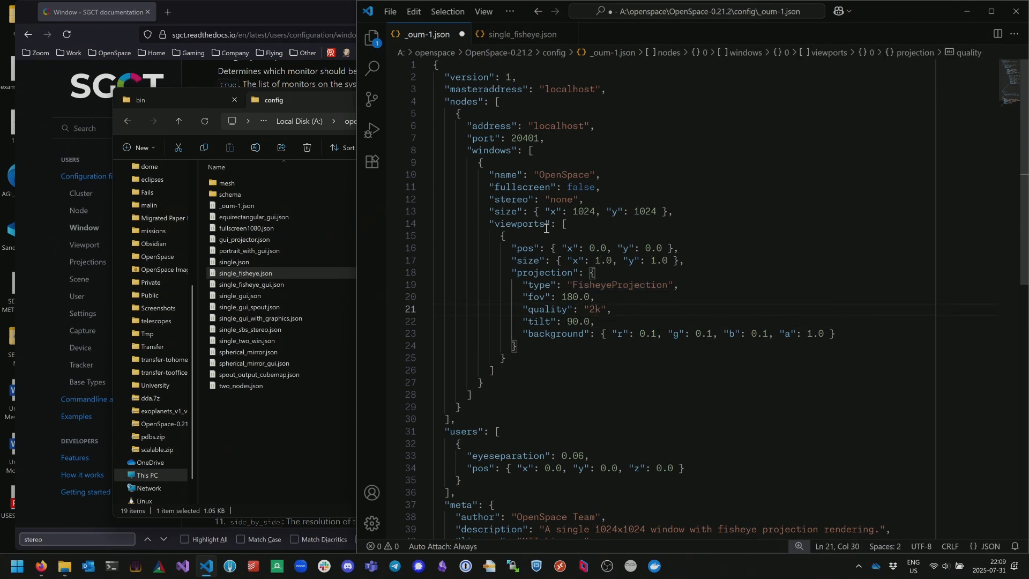
- Duplicate the window's size line and rename the copy's key to res
left_click(622, 213)
key("Left")
key("Left")
key("Left")
key("Left")
key("Left")
key("Left")
key("Left")
key("Left")
key("Left")
key("Left")
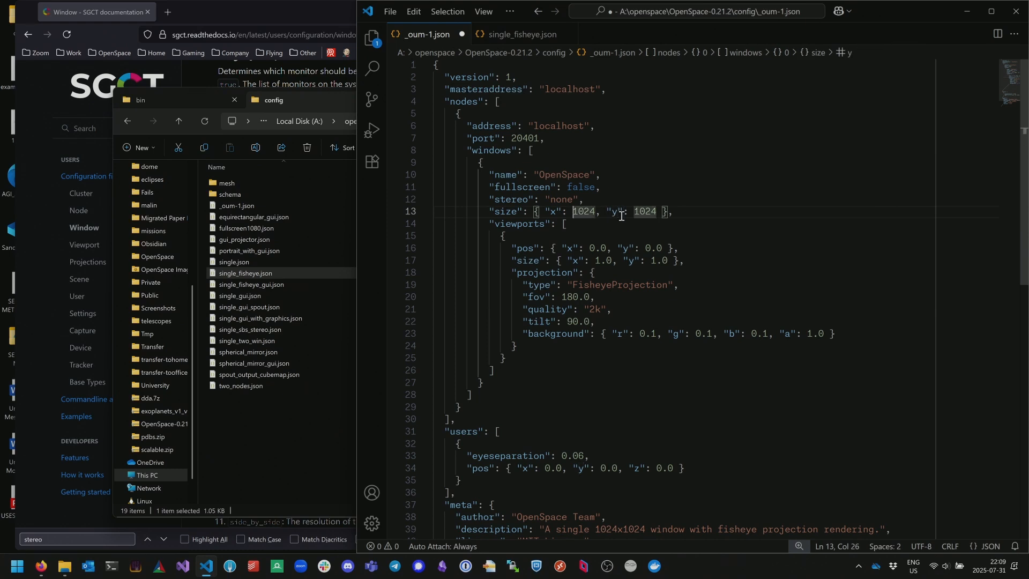
key("Right")
key("shift+alt+Down")
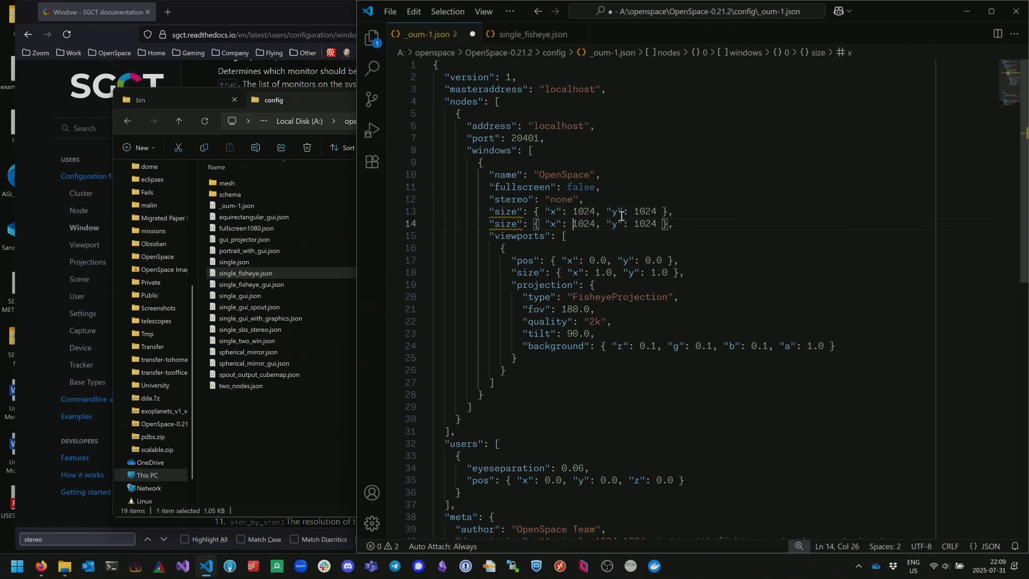
key("ctrl+Left")
key("ctrl+Left")
key("ctrl+Left")
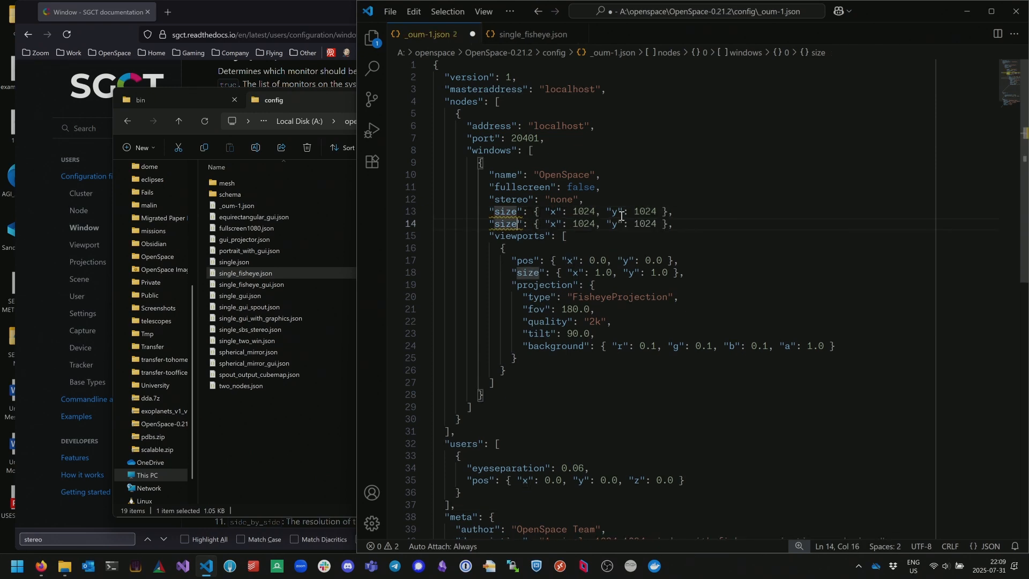
key("ctrl+shift+Left")
type("res")
- Set both the x and y values of the res entry to 8192 and save the file
key("ctrl+Right")
key("ctrl+Right")
key("ctrl+Right")
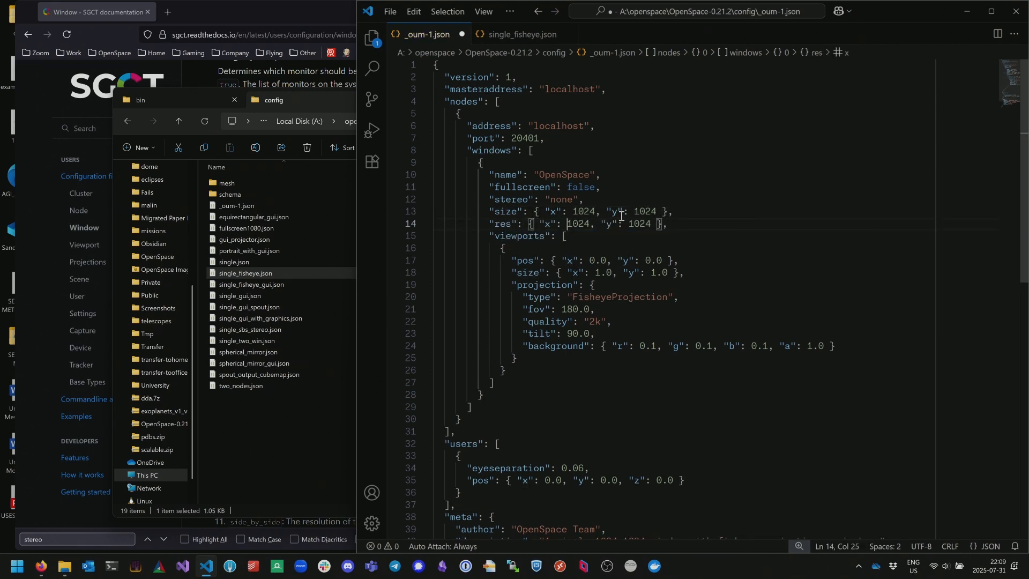
key("ctrl+shift+Right")
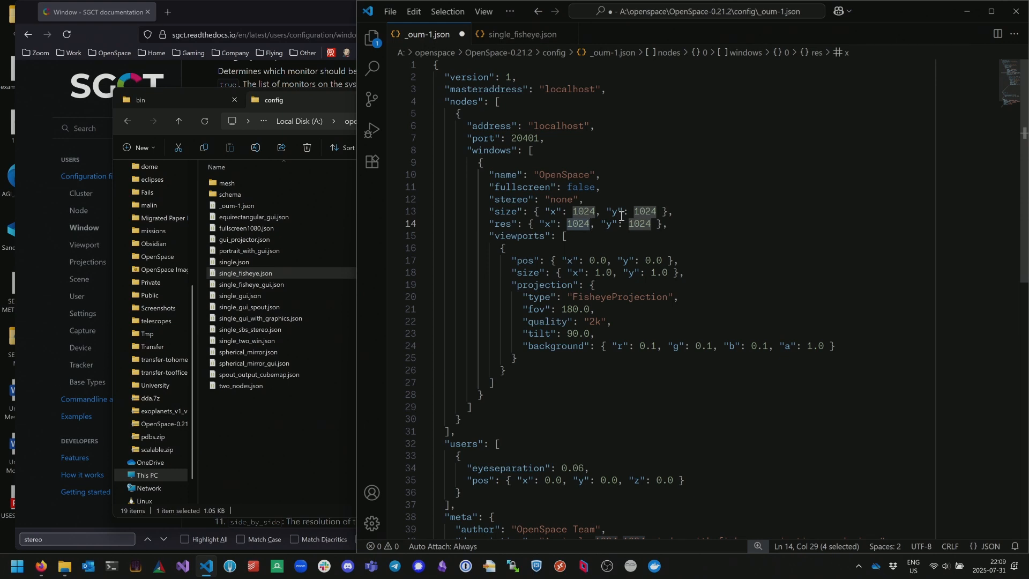
type("8192")
key("ctrl+Right")
key("ctrl+Right")
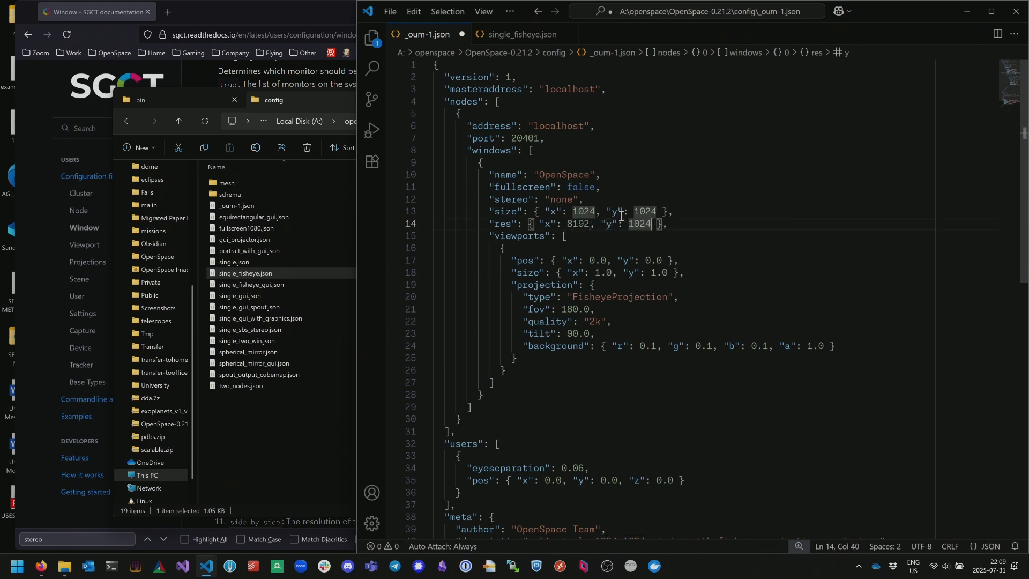
key("ctrl+shift+Left")
type("8192")
key("ctrl+s")
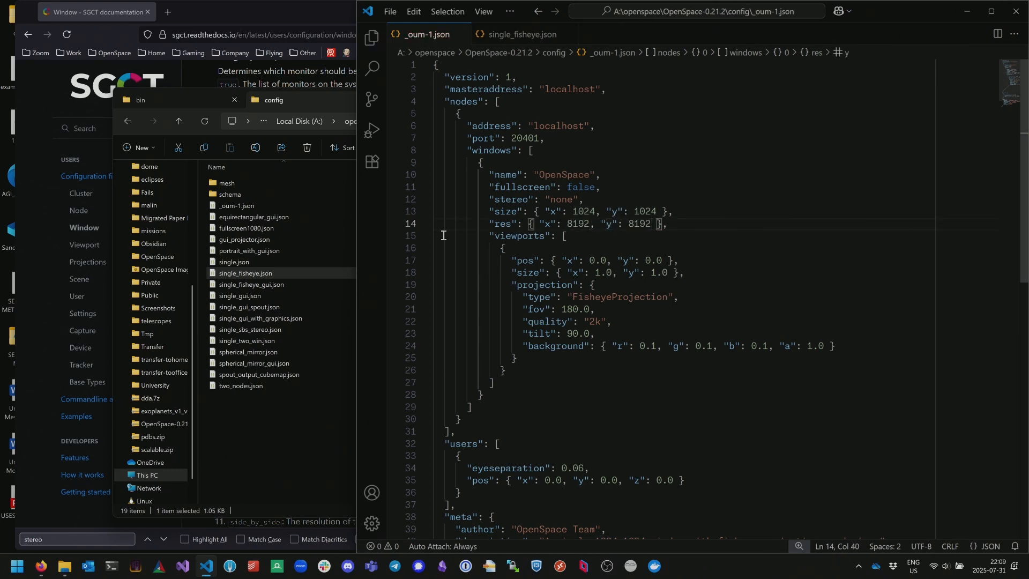
- Launch OpenSpace.exe from the bin folder with the default profile and the _oum-1 window configuration
left_click(164, 101)
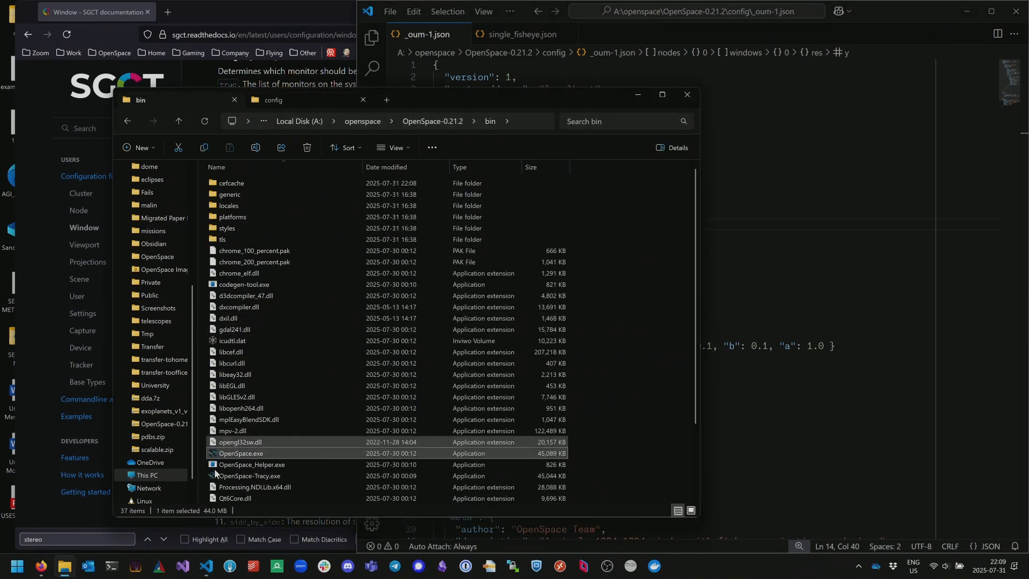
double_click(250, 455)
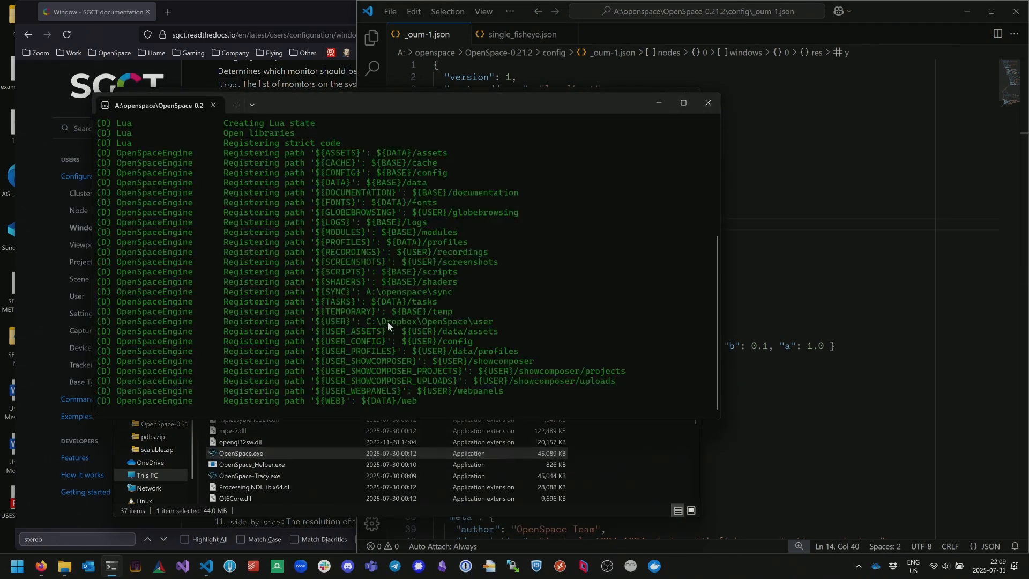
left_click(478, 296)
scroll(467, 364, "down", 3)
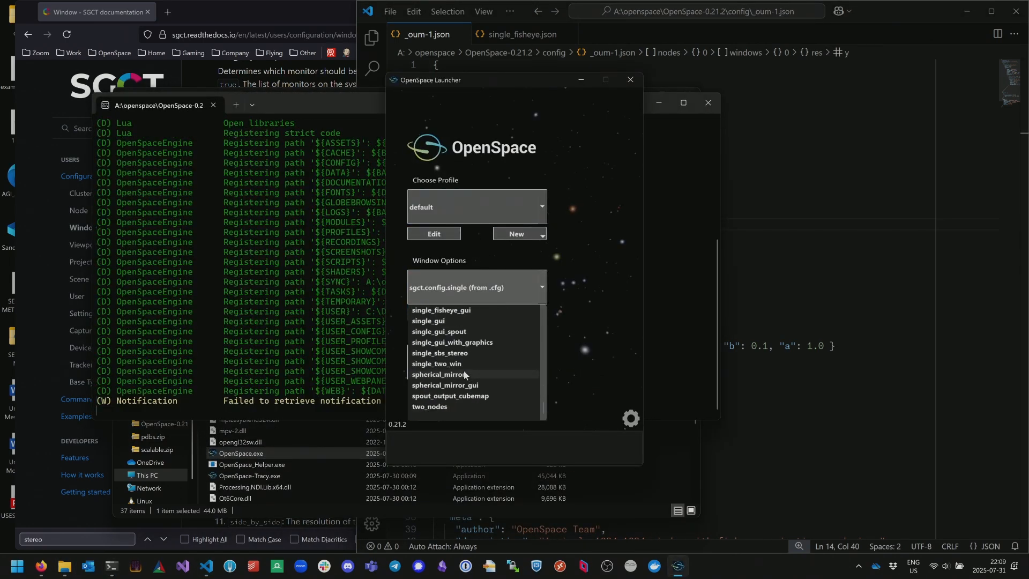
scroll(464, 370, "up", 5)
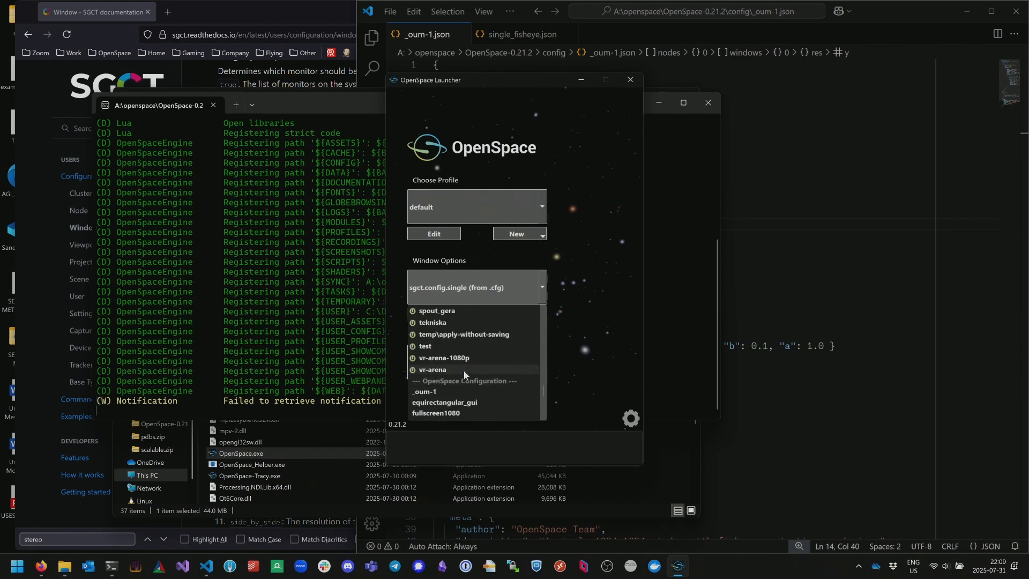
left_click(438, 391)
left_click(492, 362)
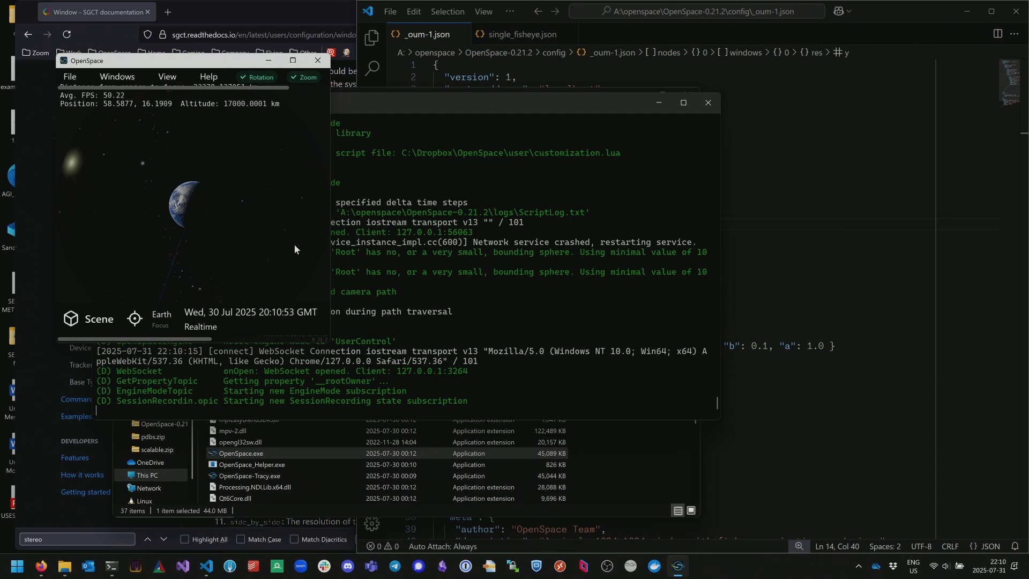
- Check the fisheye rendering with the OpenSpace window maximized, and restore the window to its original size
left_click(292, 60)
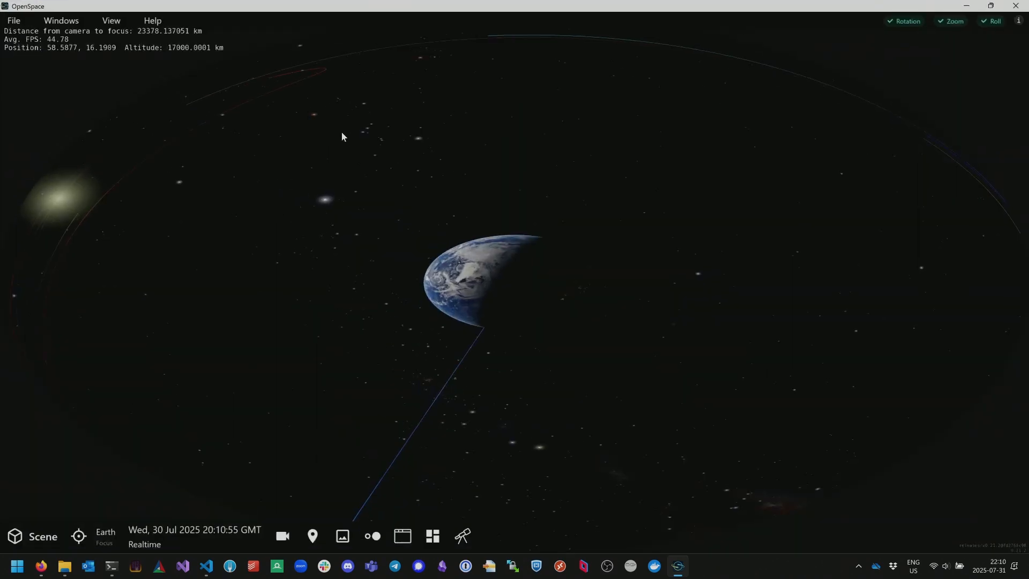
double_click(555, 4)
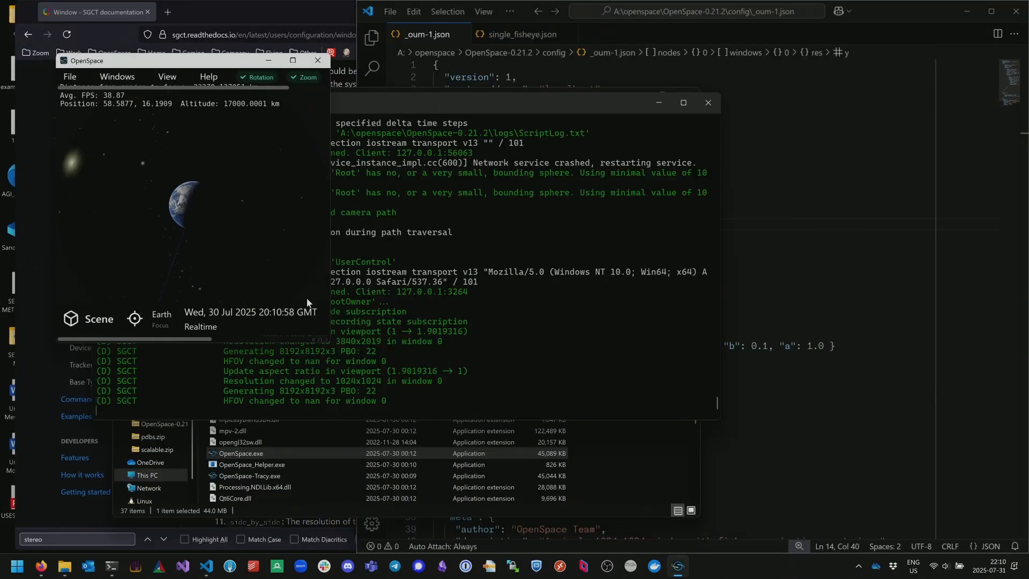
- Spin the camera around Earth with rotation friction disabled and capture a screenshot of the fisheye view
left_click_drag(235, 220, 316, 215)
key("f")
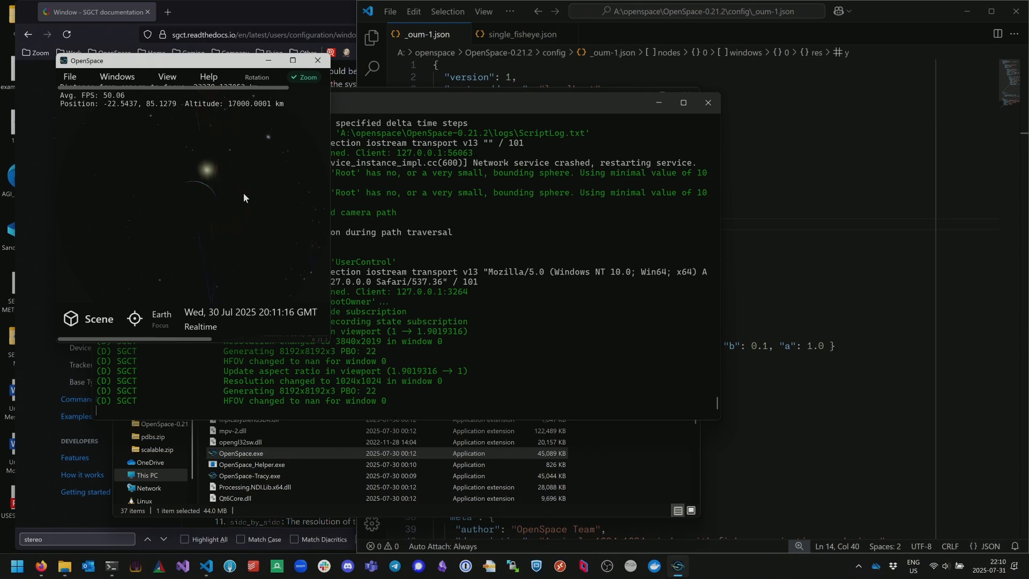
key("Print")
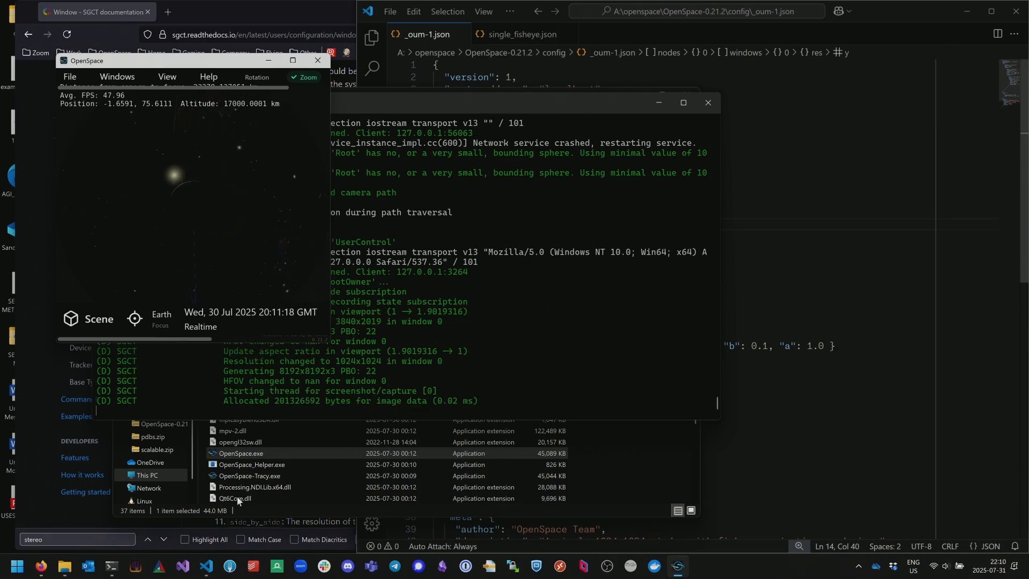
- Browse in File Explorer to the screenshots folder inside the Dropbox OpenSpace user folder
left_click(296, 442)
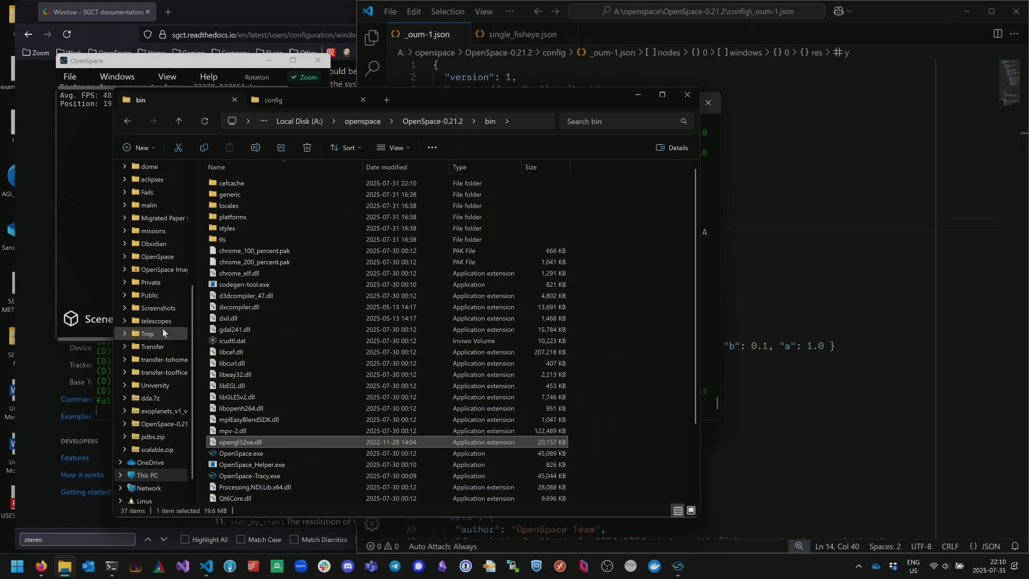
left_click(161, 257)
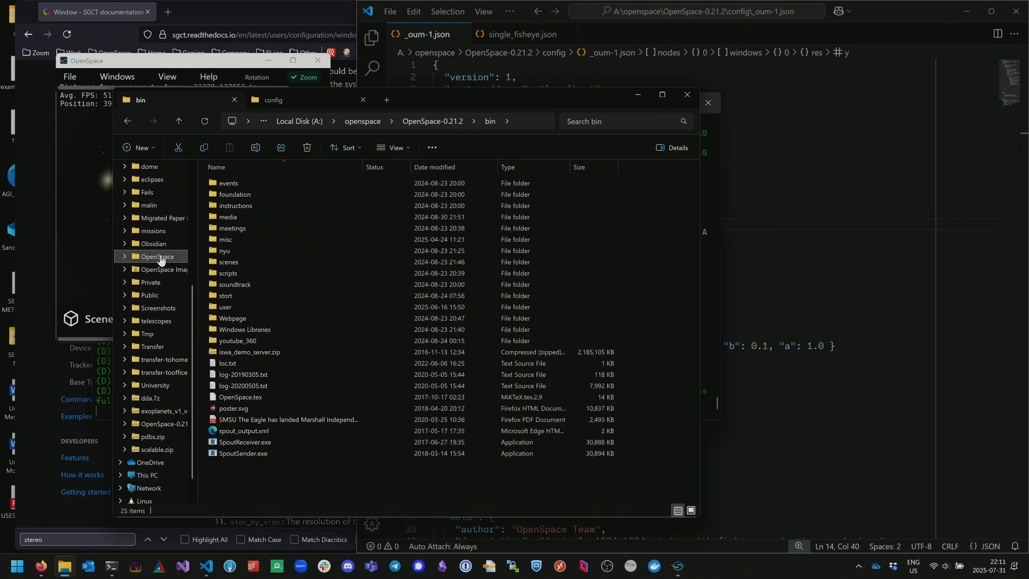
double_click(240, 306)
key("Down")
key("Down")
key("Down")
key("Down")
key("Down")
key("Down")
key("Down")
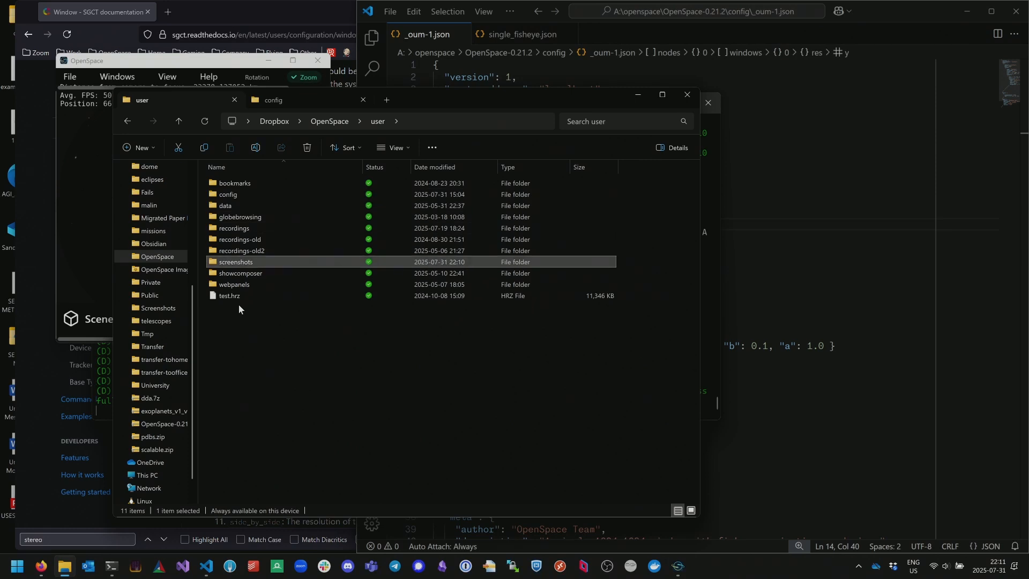
key("Return")
scroll(239, 304, "down", 20)
scroll(239, 305, "down", 3)
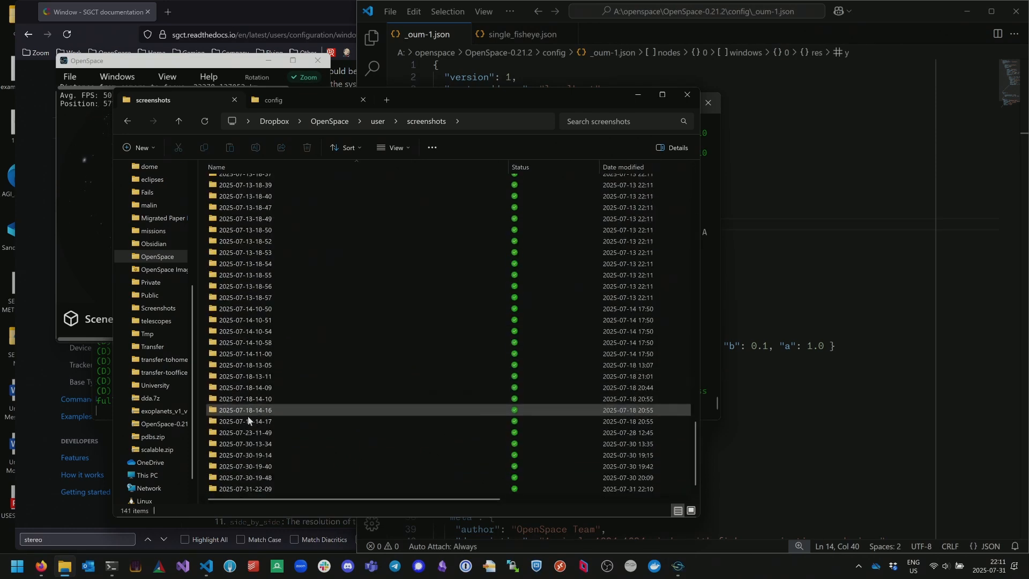
left_click(256, 489)
double_click(256, 489)
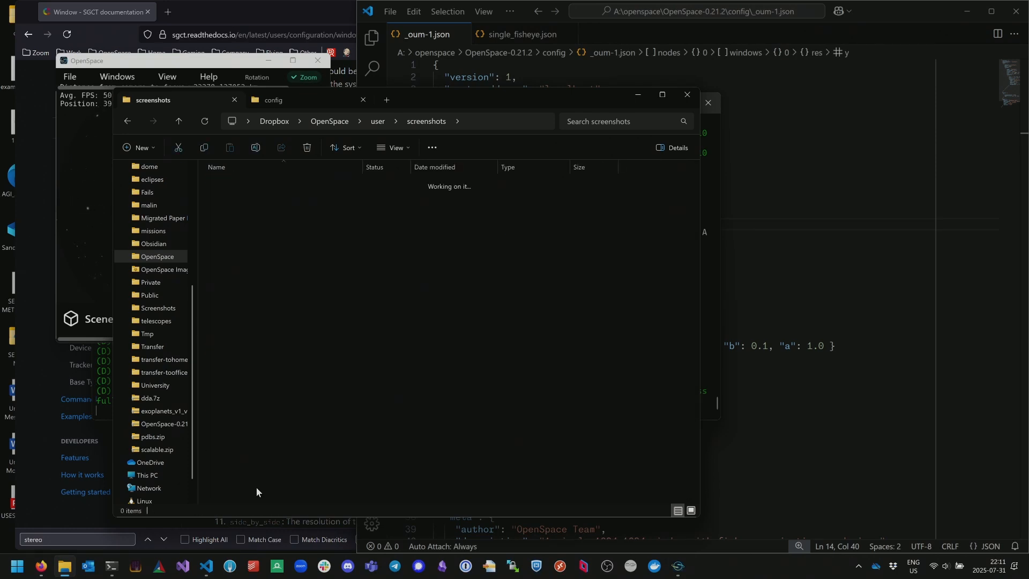
left_click(247, 198)
double_click(247, 198)
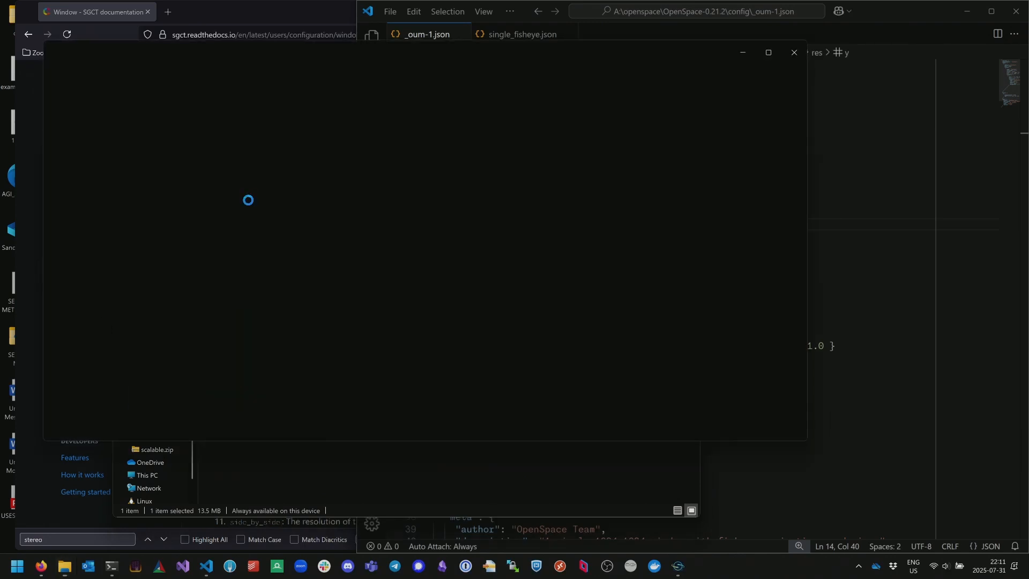
scroll(443, 123, "up", 10)
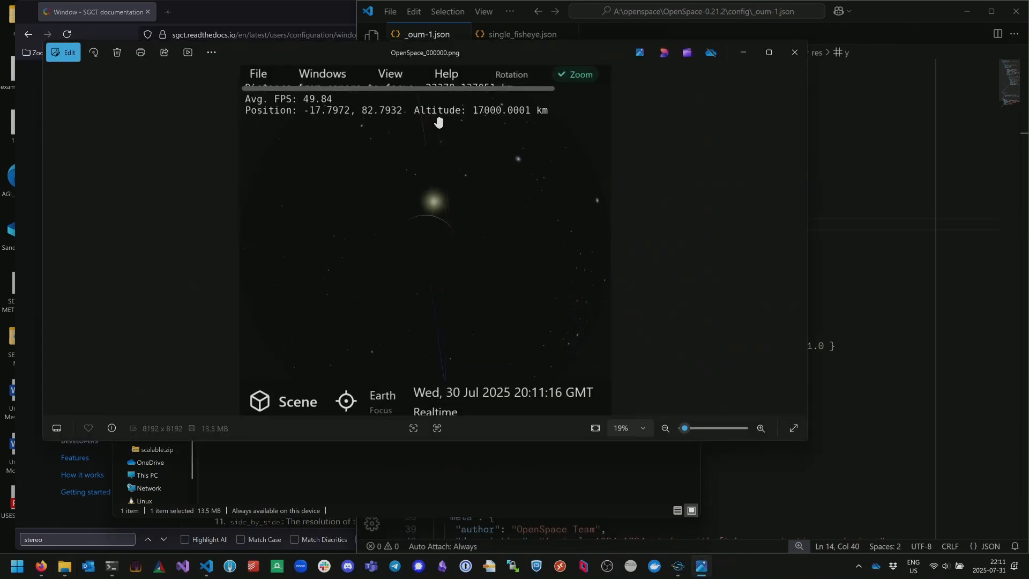
- Examine the fine detail of the 8K fisheye screenshot, close the image, and bring the OpenSpace window back to the front
scroll(439, 122, "down", 4)
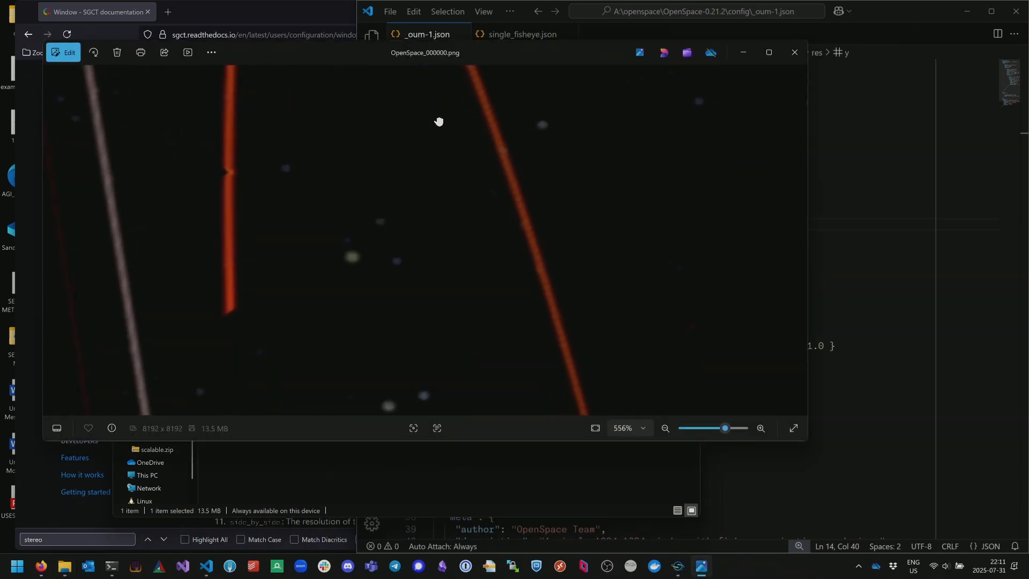
scroll(455, 346, "down", 6)
scroll(454, 347, "down", 1)
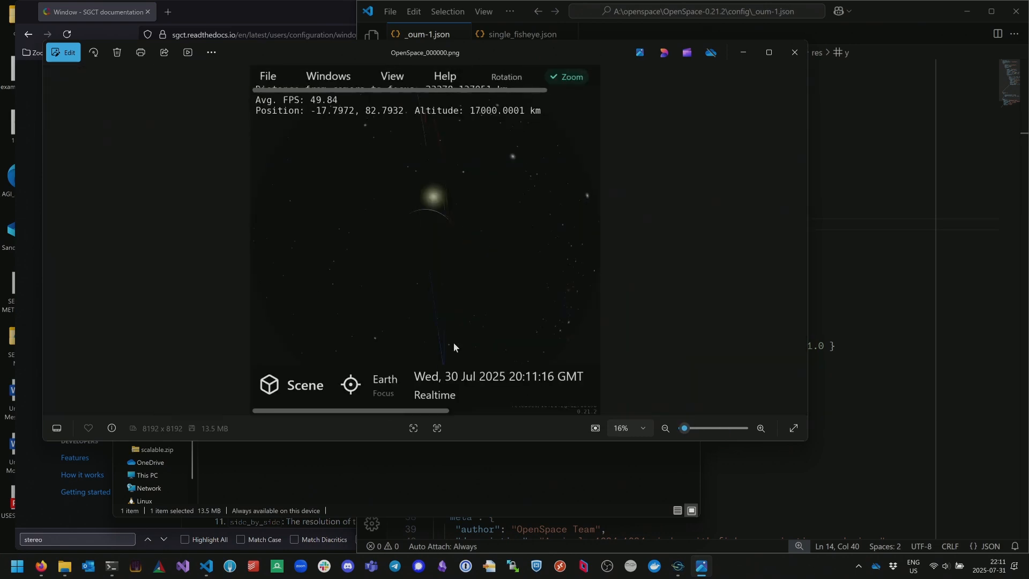
left_click(792, 54)
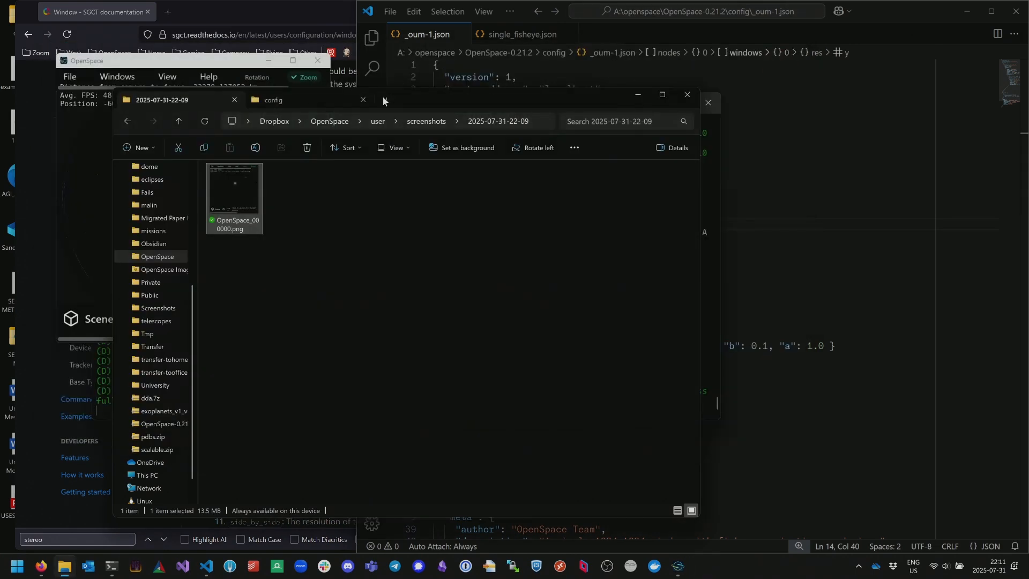
left_click(152, 64)
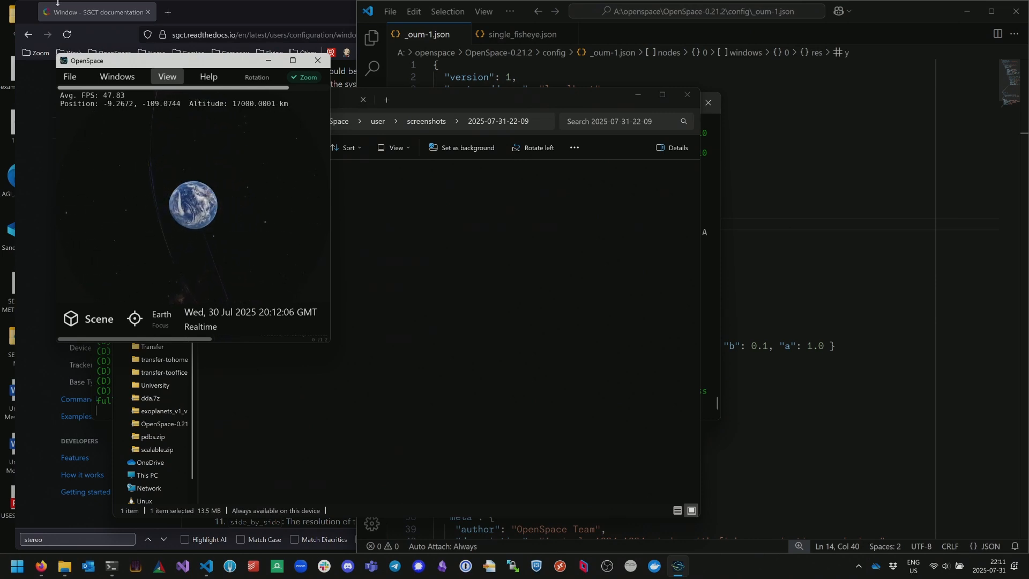
- Switch to the SGCT documentation in Firefox and review the Fisheye Projection page down to its example configuration and image
left_click(188, 9)
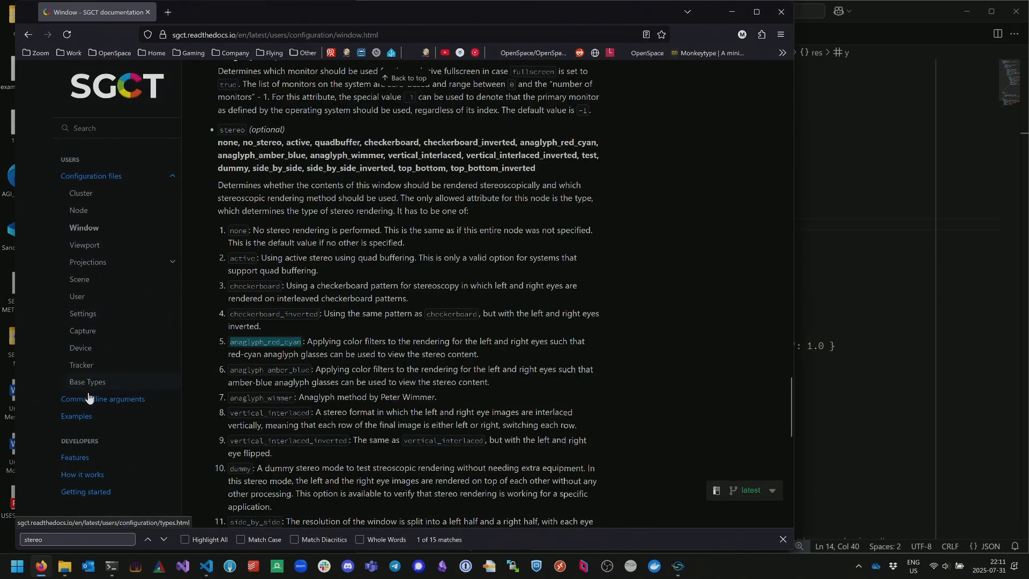
left_click(76, 418)
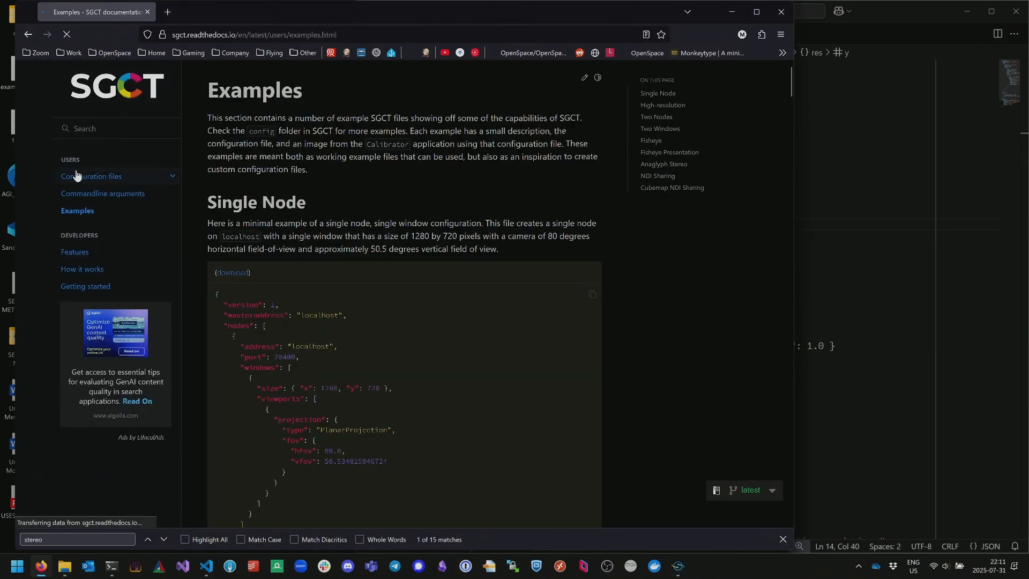
left_click(77, 175)
left_click(87, 261)
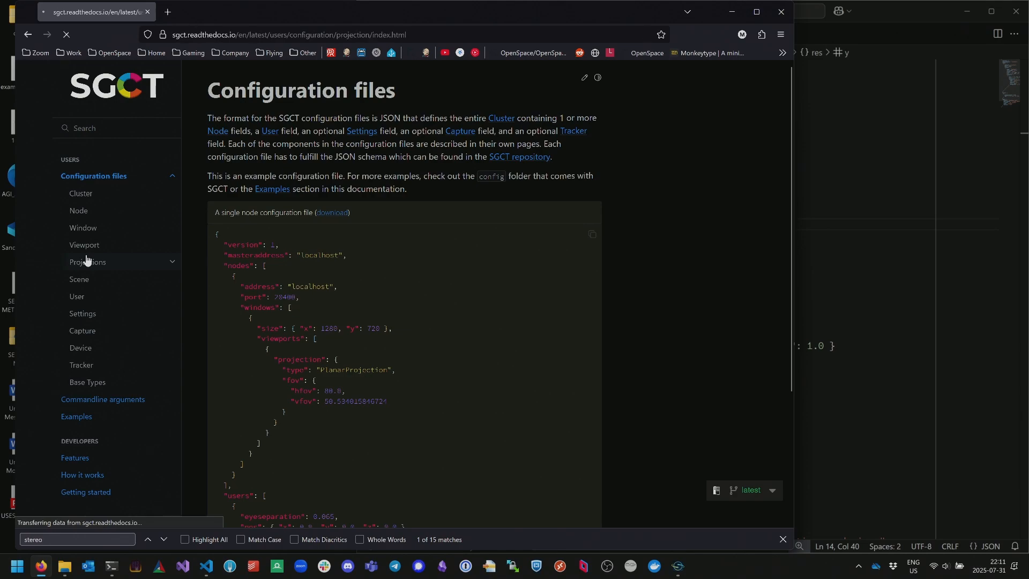
left_click(112, 331)
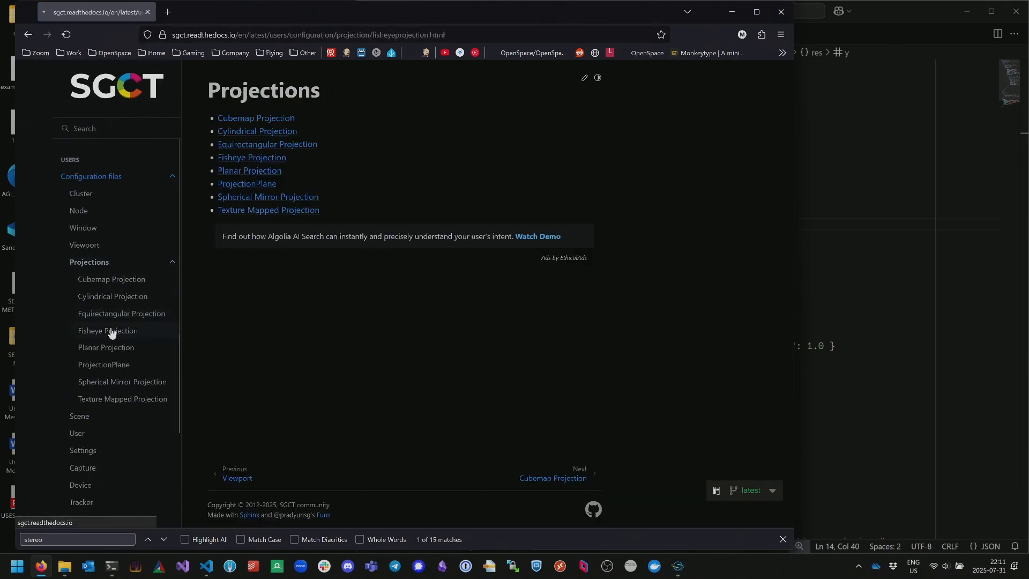
scroll(365, 282, "down", 15)
scroll(364, 287, "down", 3)
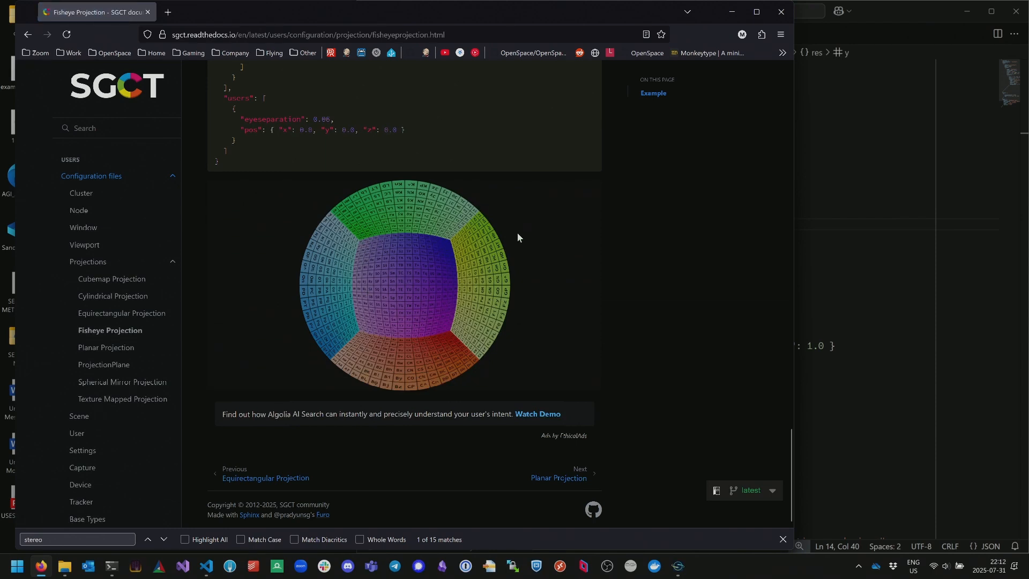
- Open the Spherical Mirror Projection documentation page and examine its example image and its geometry and quality options
left_click(108, 381)
scroll(551, 279, "down", 15)
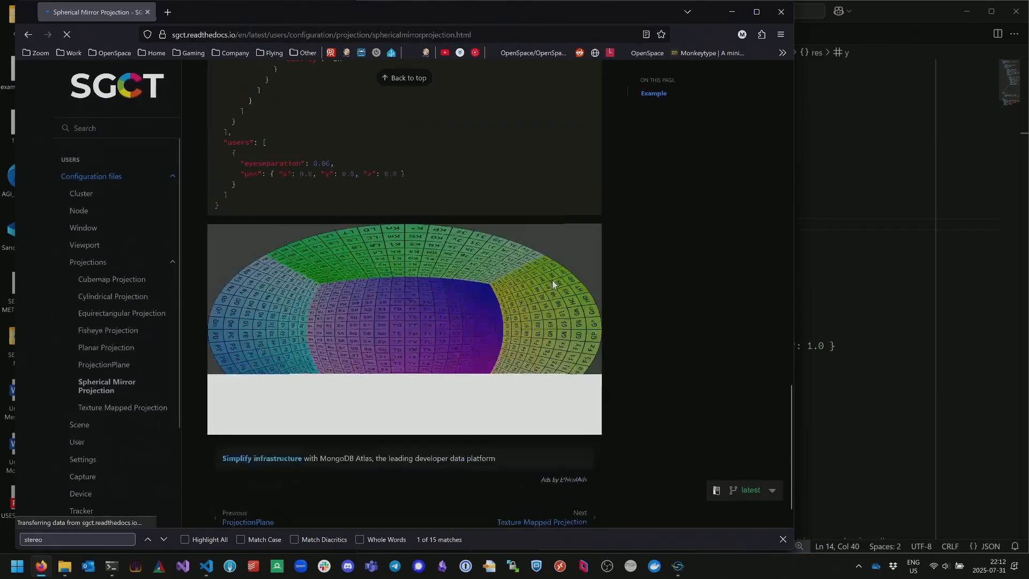
scroll(651, 277, "up", 15)
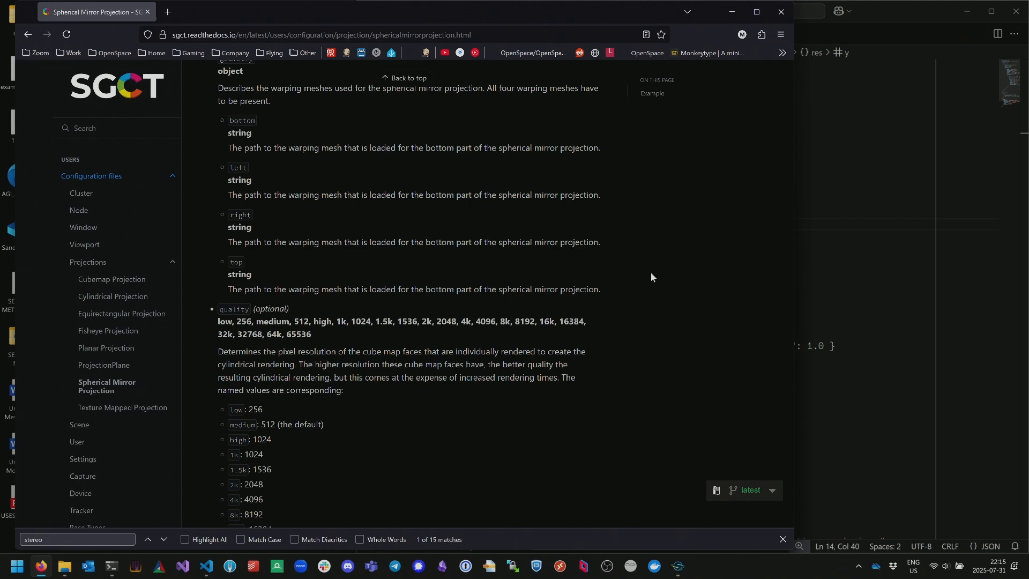
- Switch to the presentation desktop and advance the slides from the 8K flatscreen example to the User documentation page
key("ctrl+super+Left")
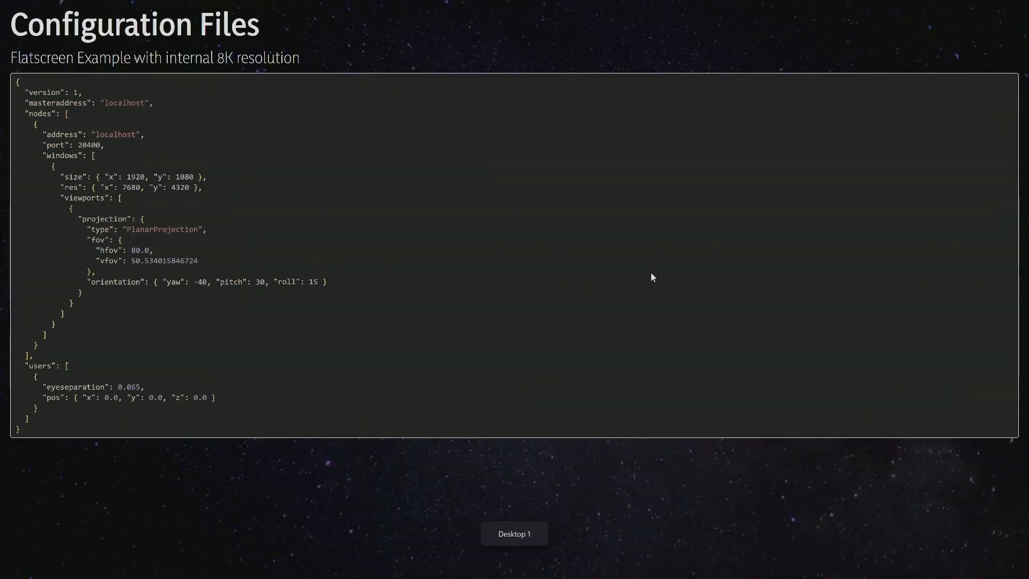
key("Right")
key("Right")
key("ctrl+super+Right")
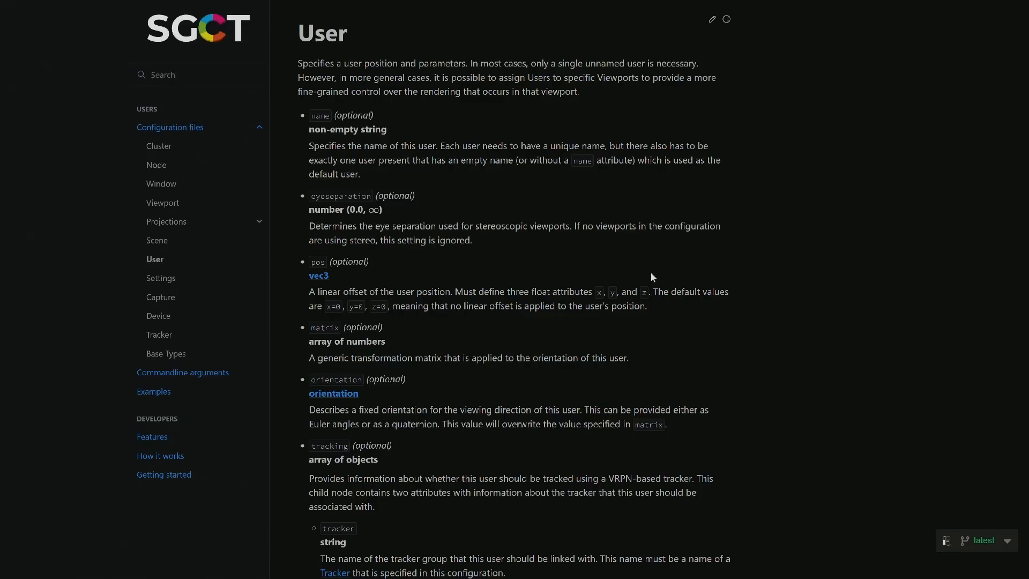